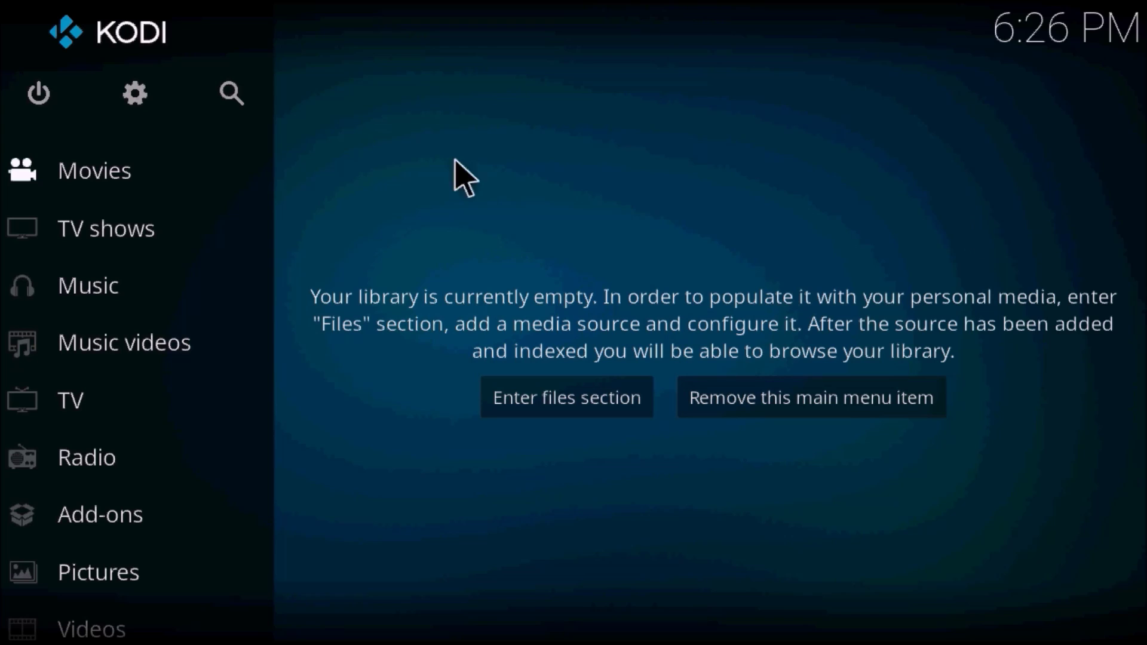
Open the file manager from the system settings and start adding a new file source
click(145, 95)
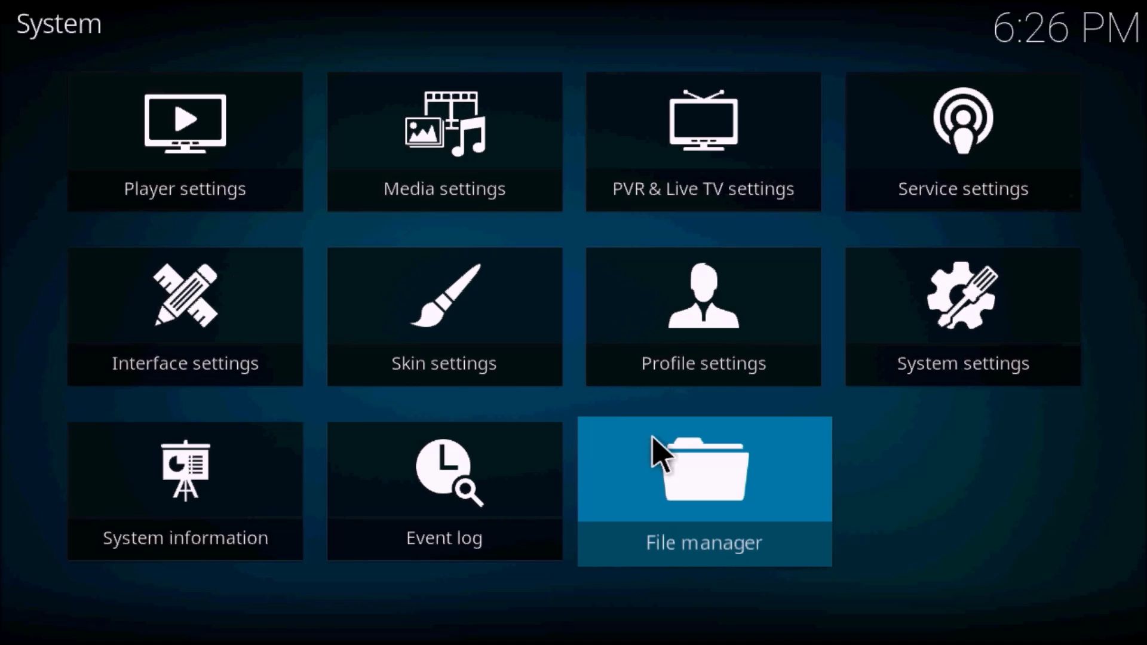
click(655, 442)
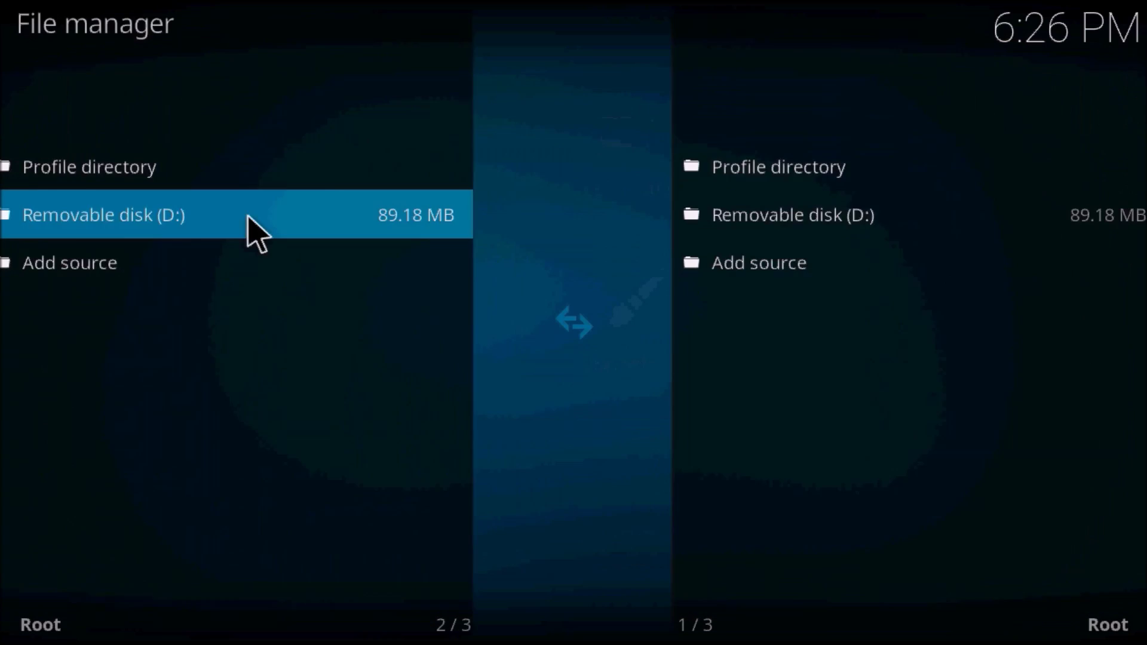
click(230, 250)
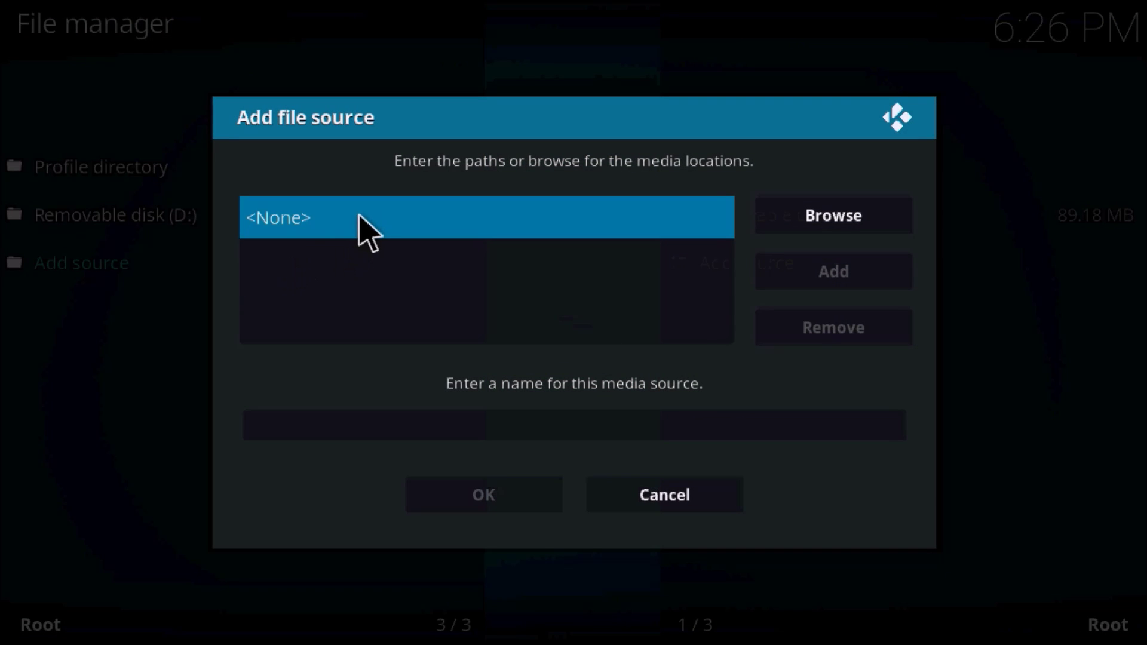
click(368, 232)
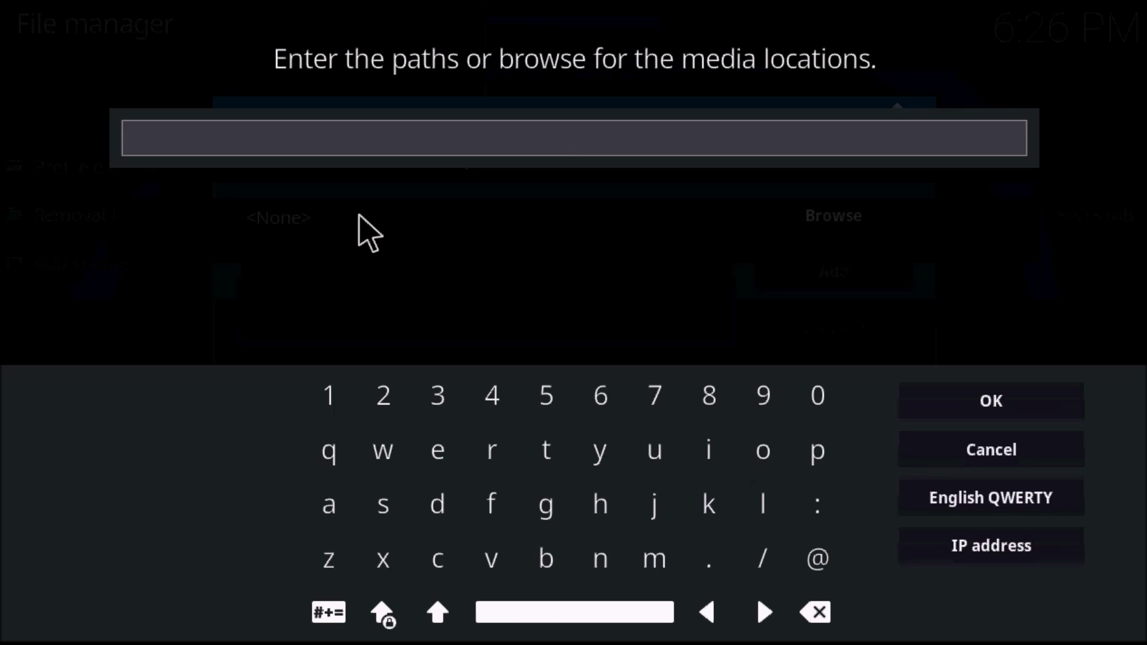
text(http://)
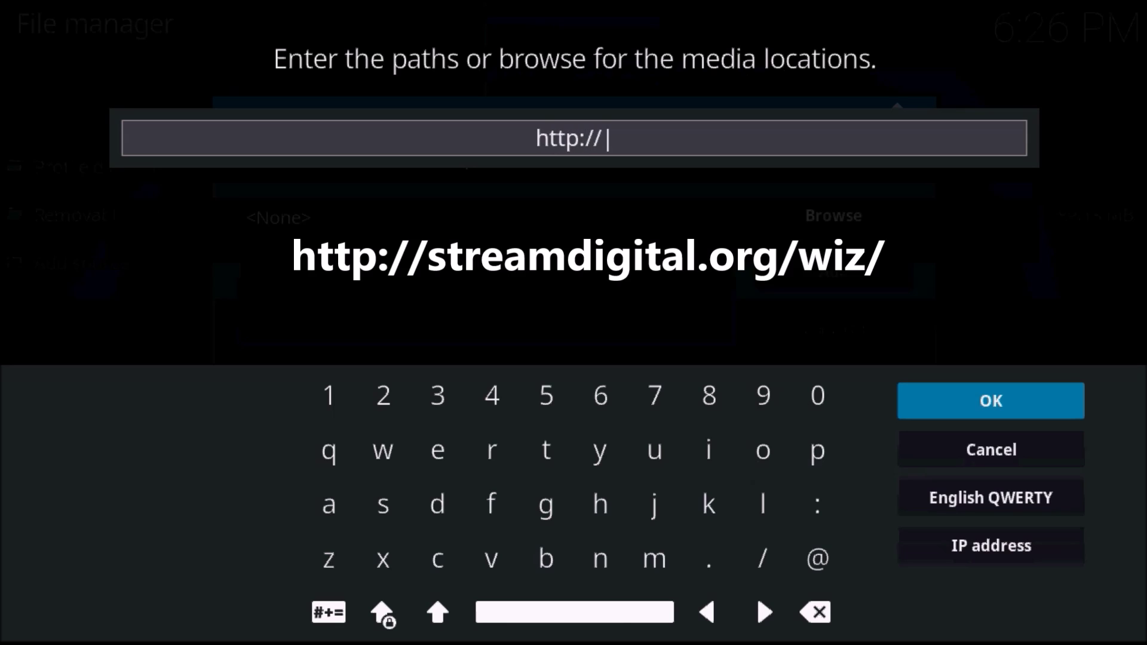
text(streamdi)
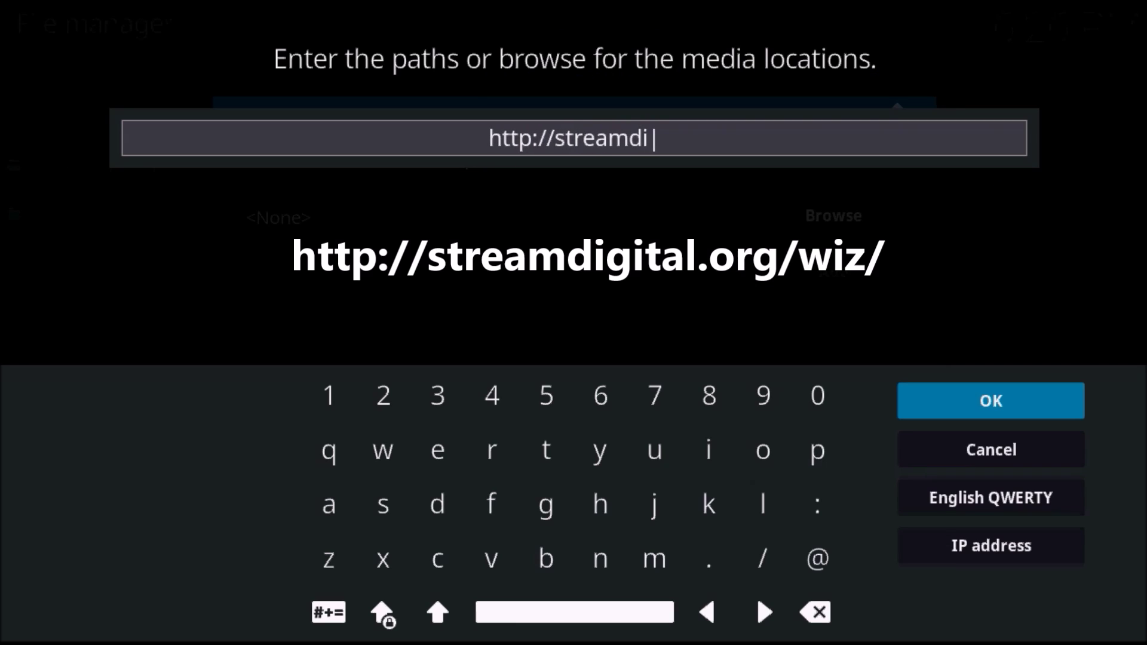
text(gital.c)
key(BackSpace)
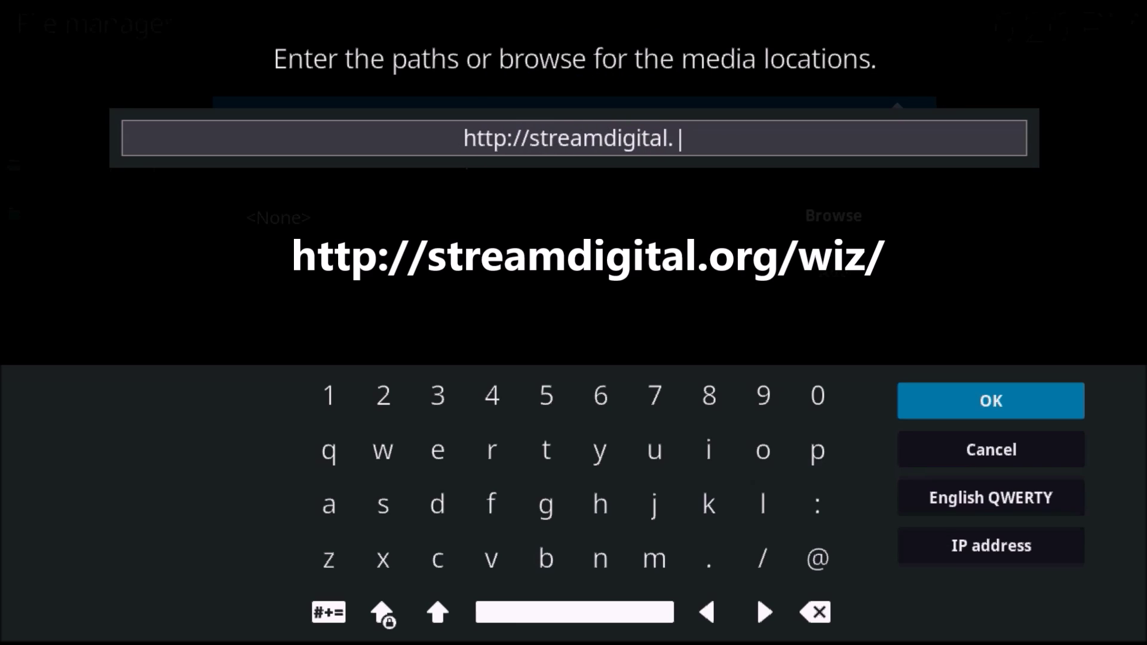
text(org/wiz)
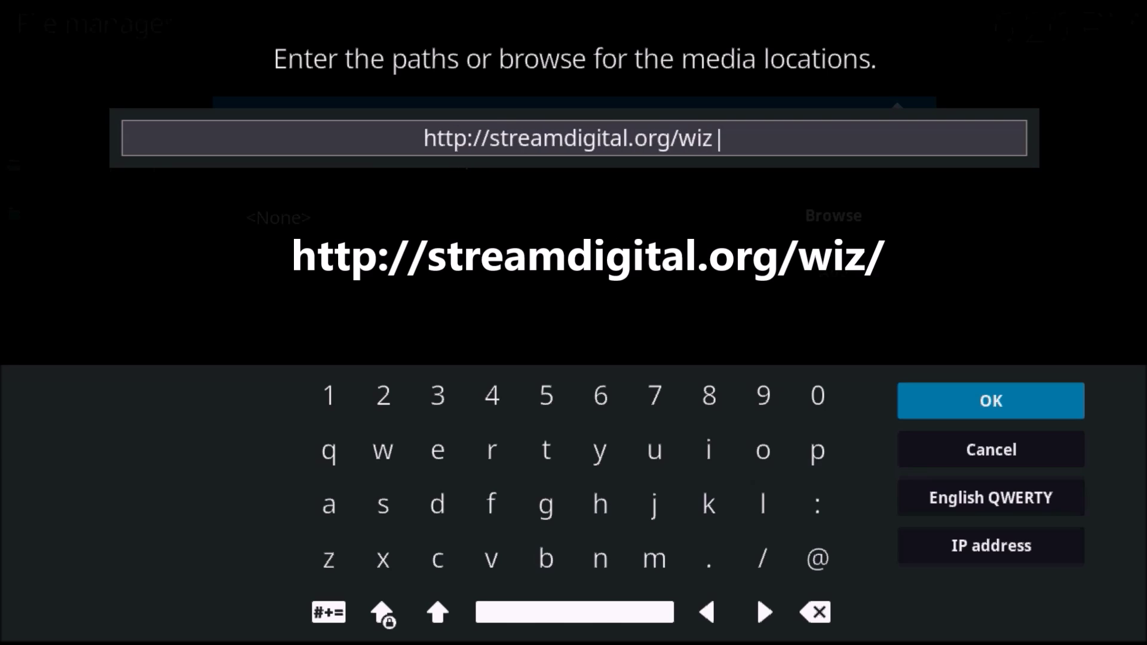
text(.)
key(BackSpace)
text(/)
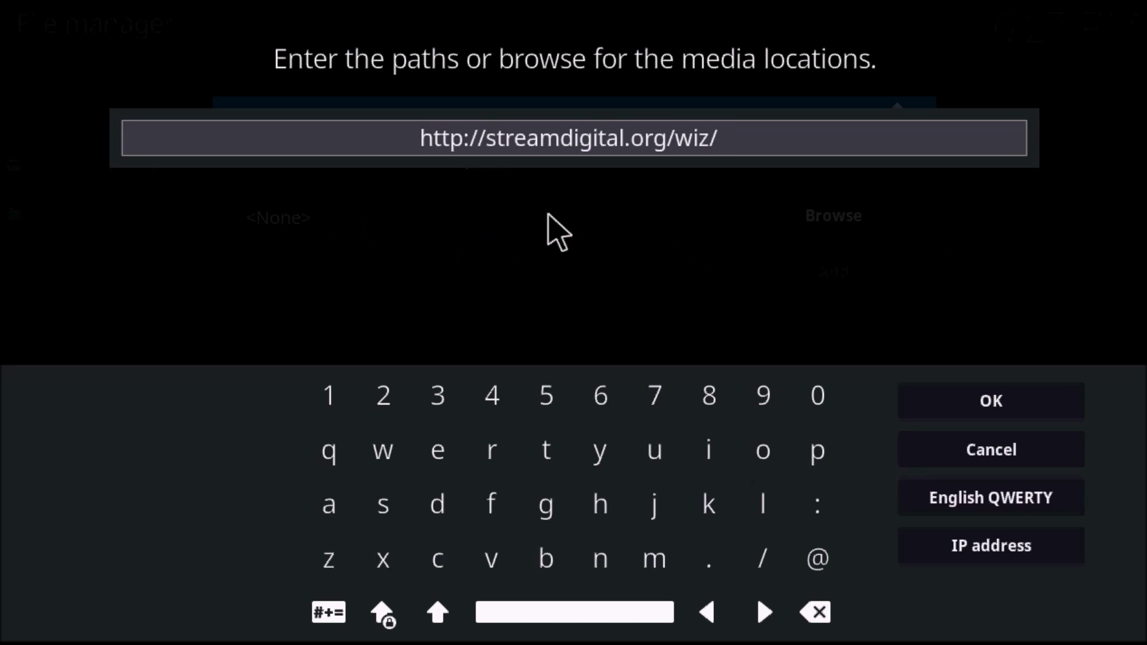
click(947, 421)
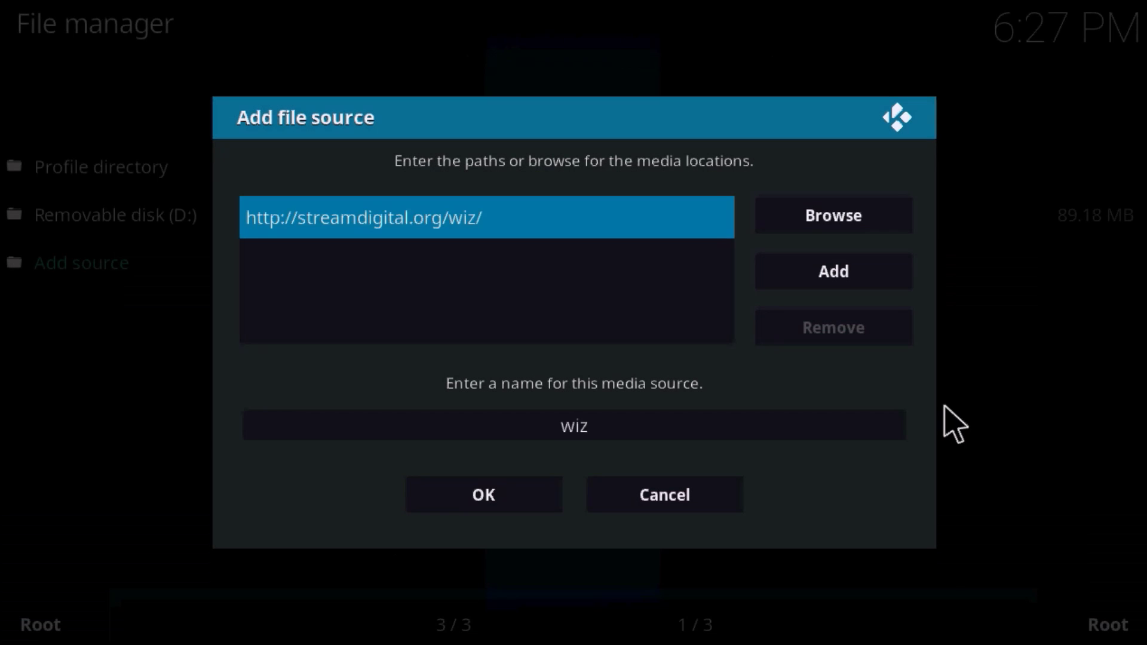
click(518, 494)
key(Escape)
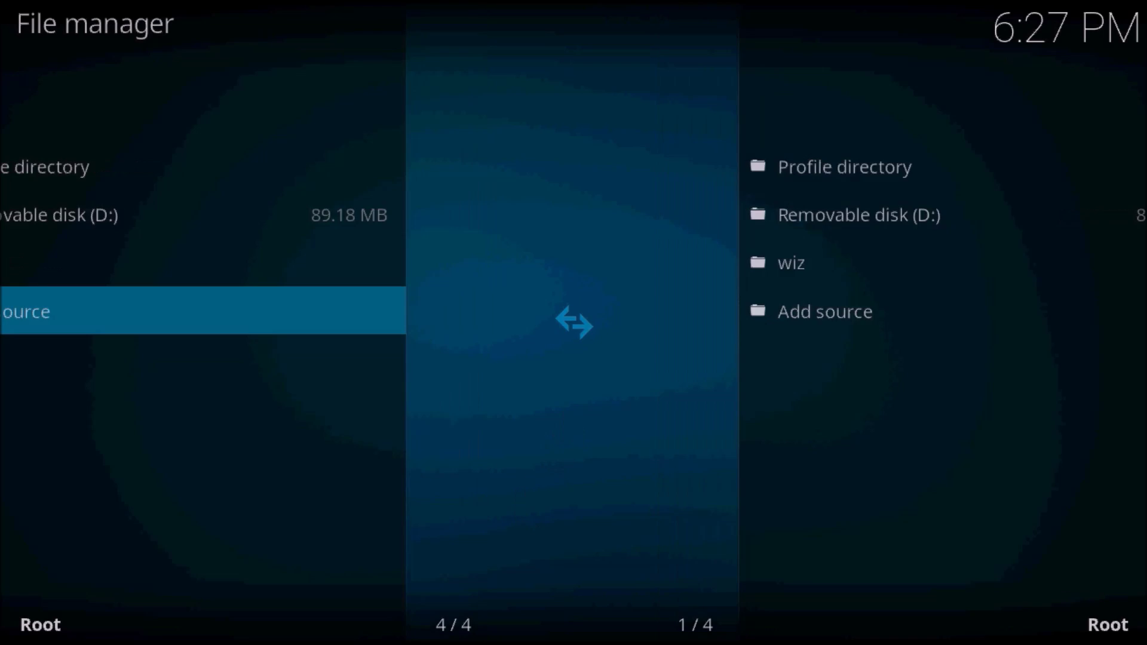
key(Escape)
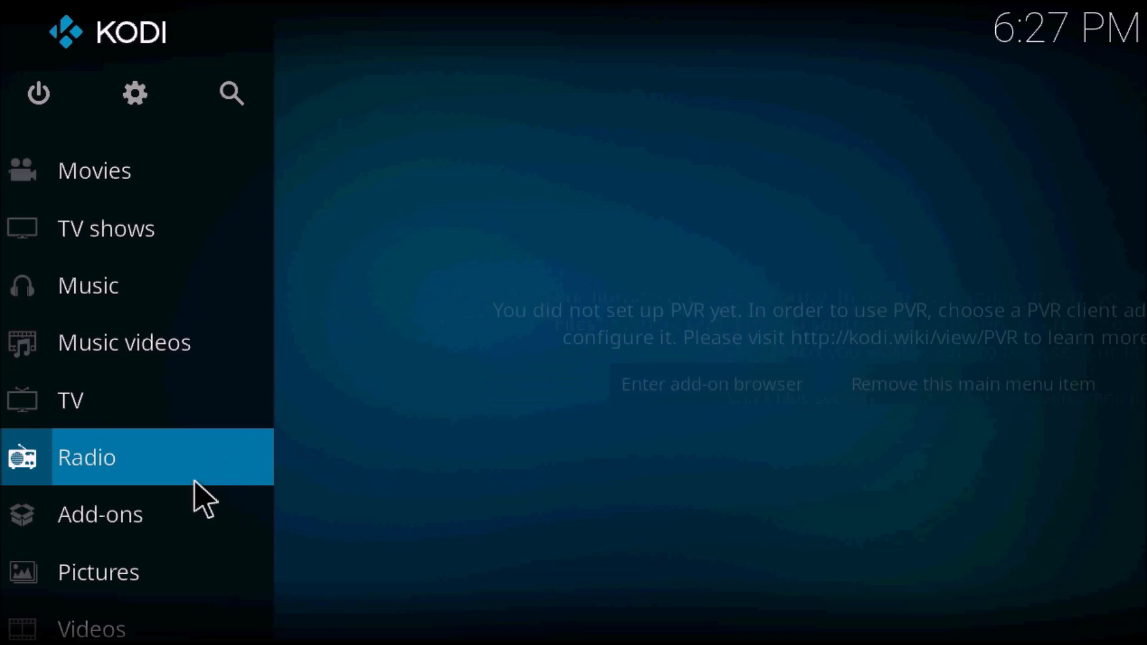
Allow add-on installation from unknown sources in the add-on settings, accepting the warning
click(186, 502)
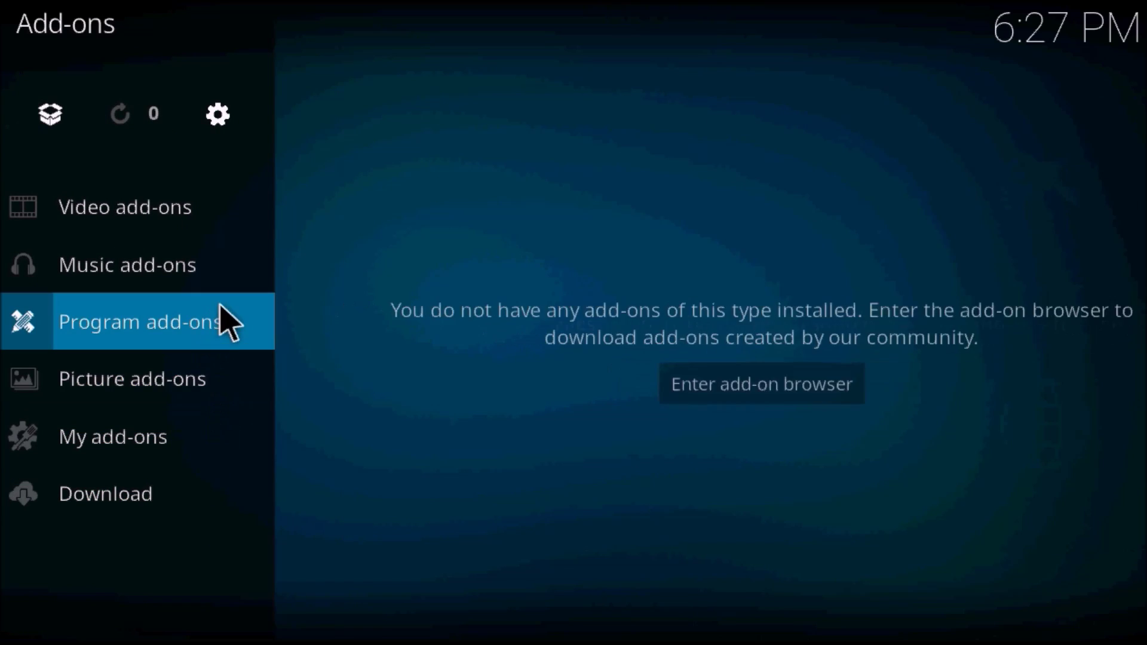
click(219, 117)
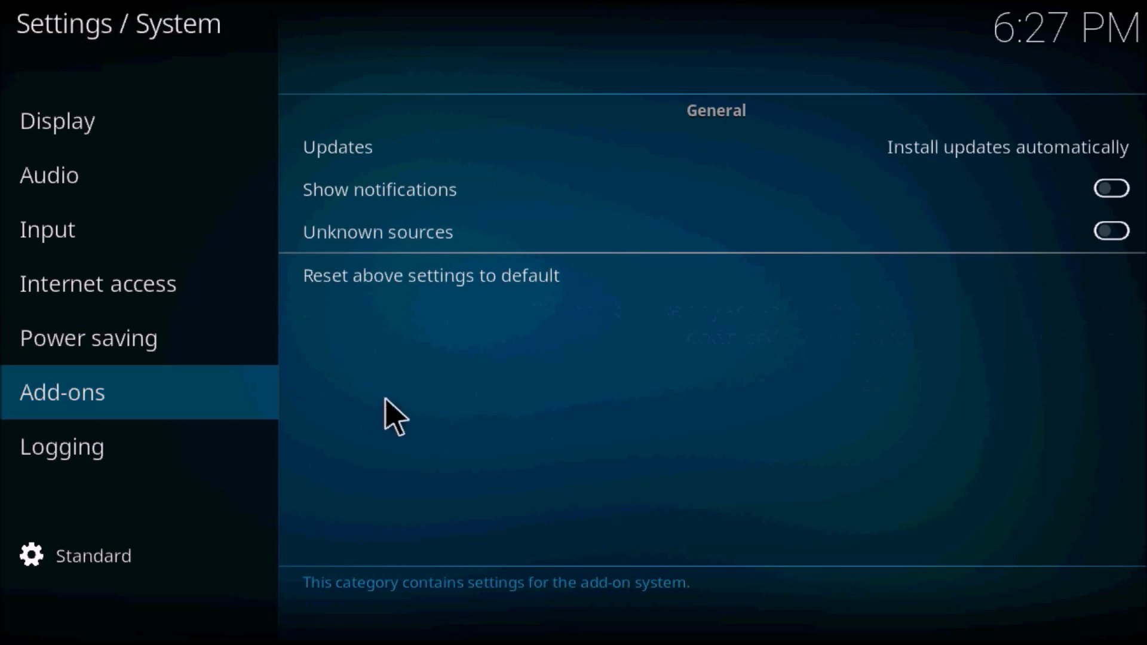
click(919, 237)
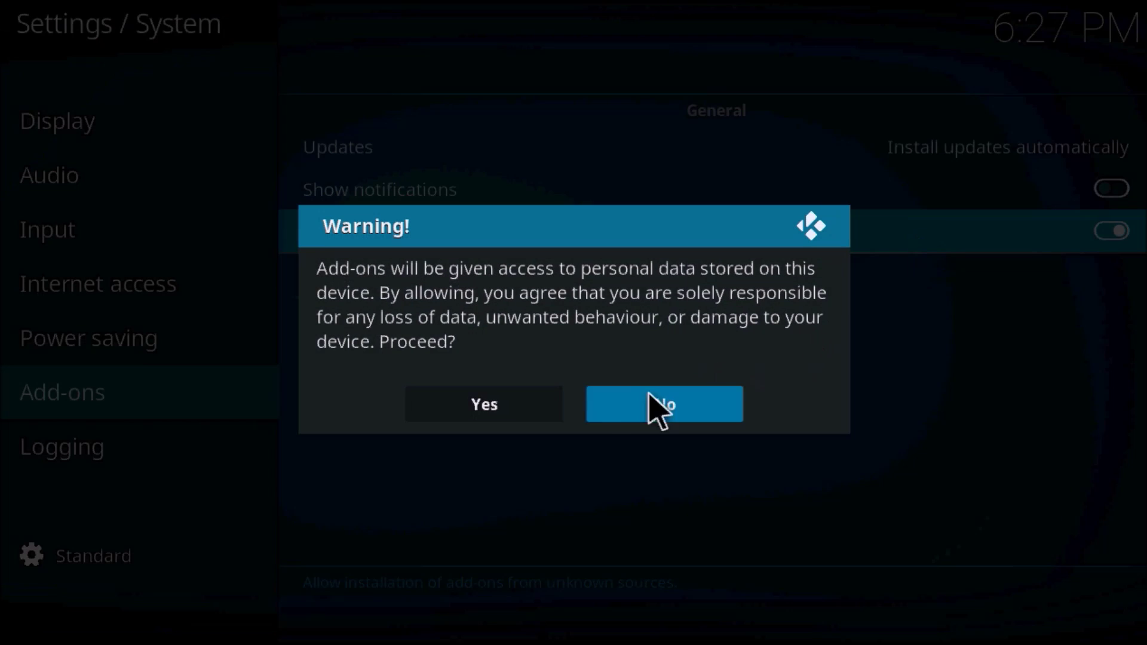
click(496, 403)
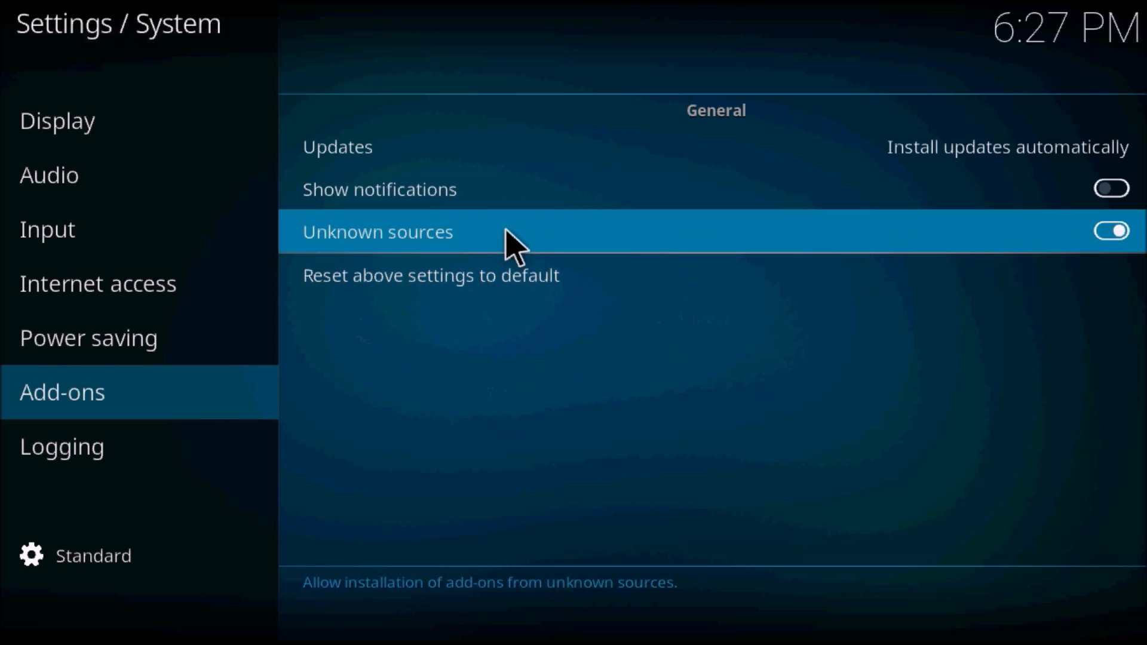
key(Escape)
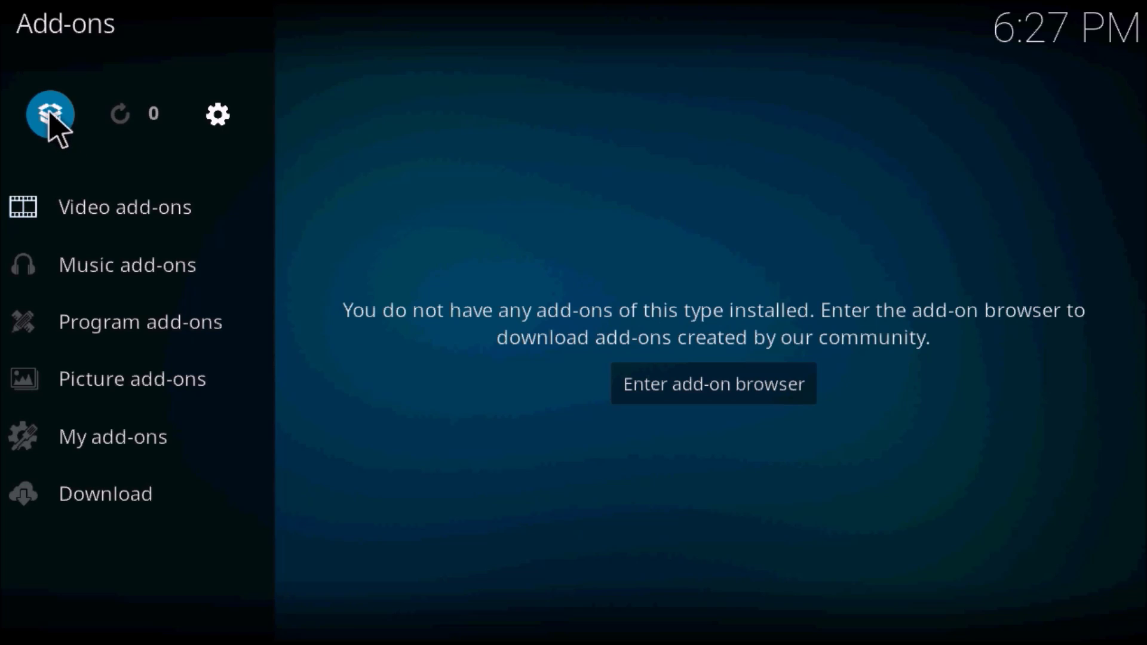
Install the add-on plugin.program.sdwiz.zip as a zip file from the wiz source
click(50, 115)
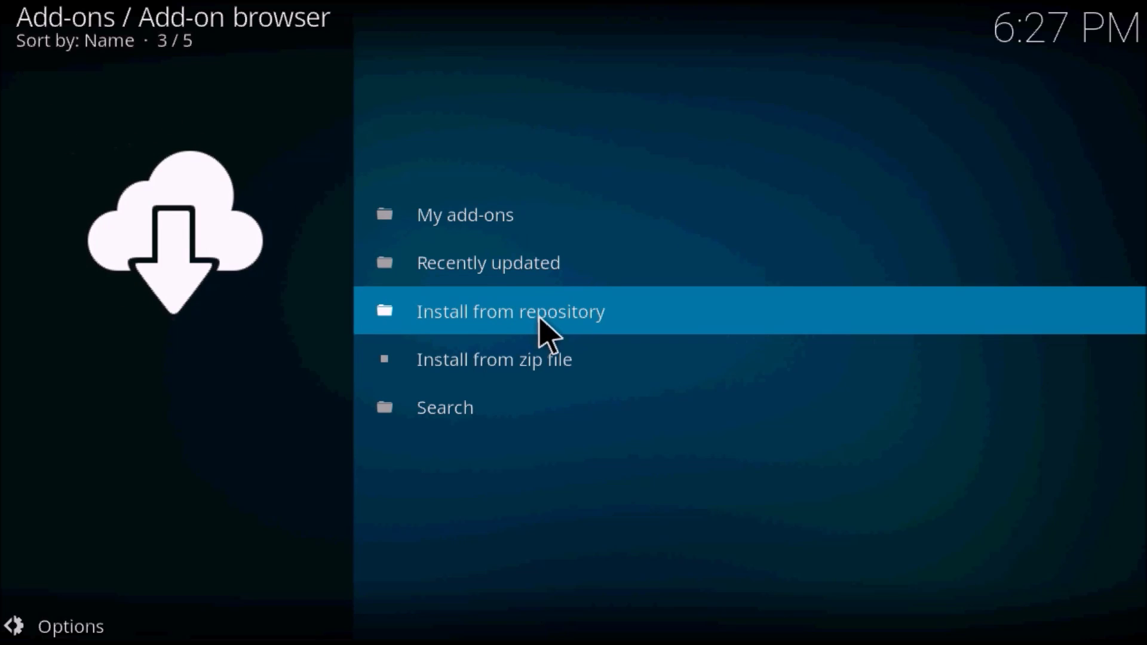
click(557, 373)
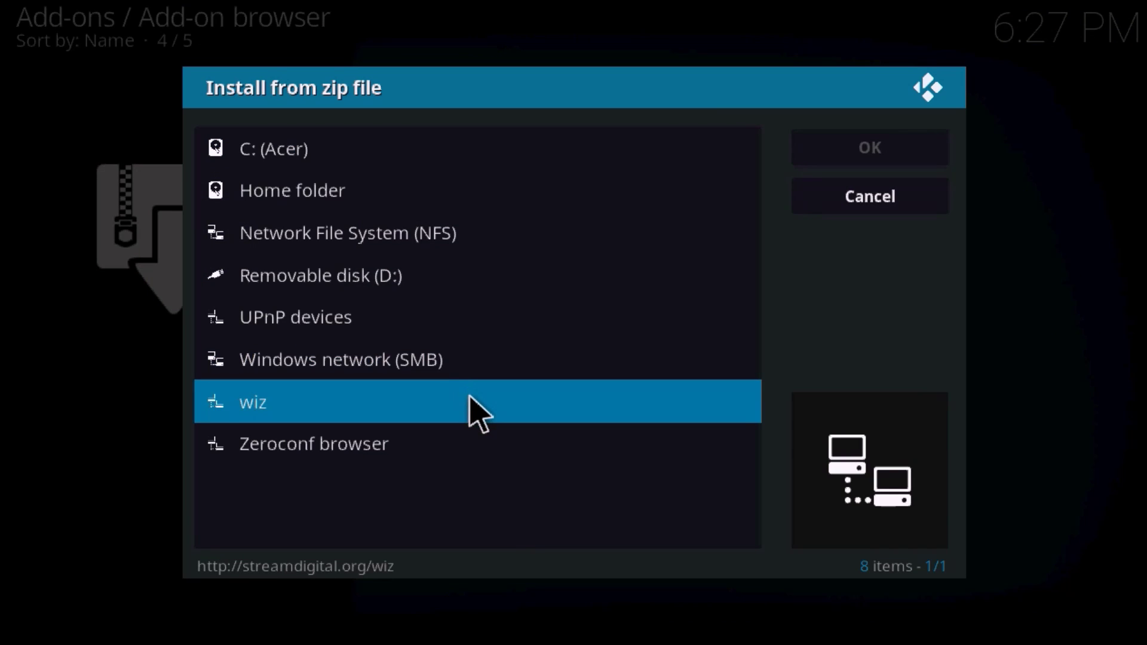
click(477, 413)
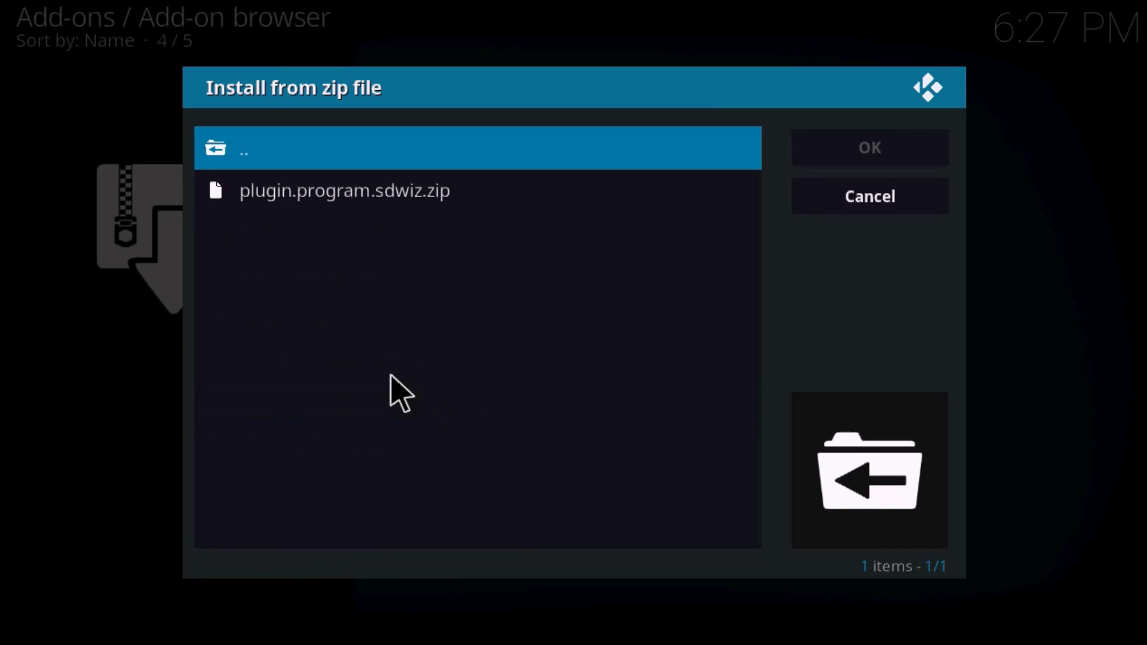
click(351, 194)
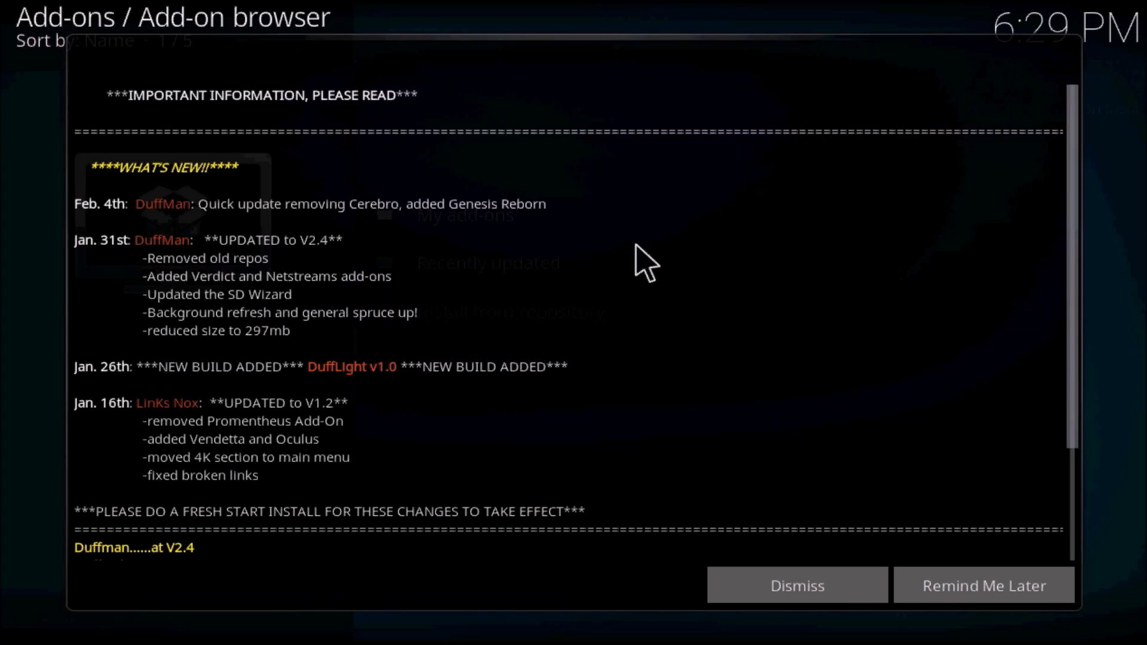
Defer the Stream Digital notices with Remind Me Later, keep the default first-run settings, and go to the Build Menu
click(961, 587)
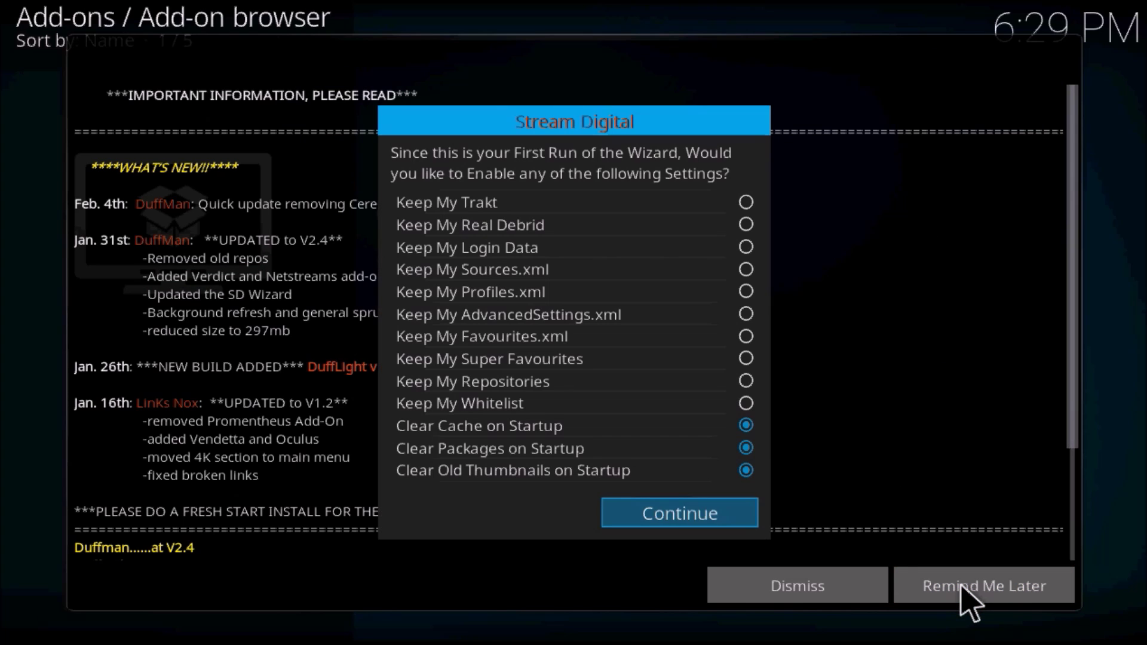
click(669, 521)
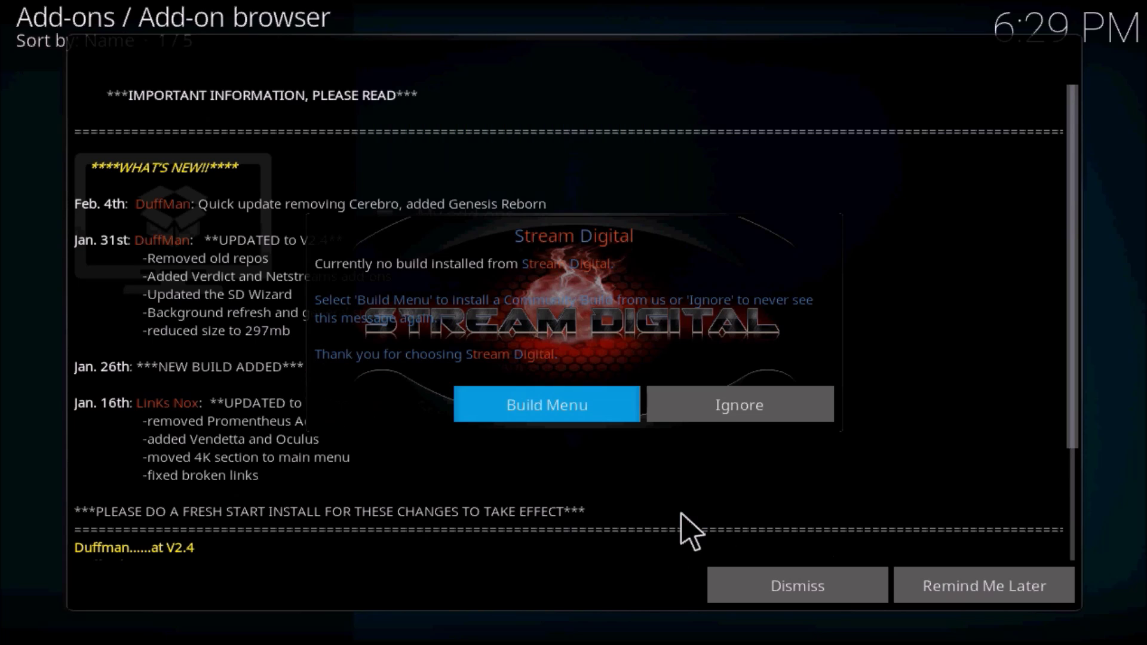
click(603, 407)
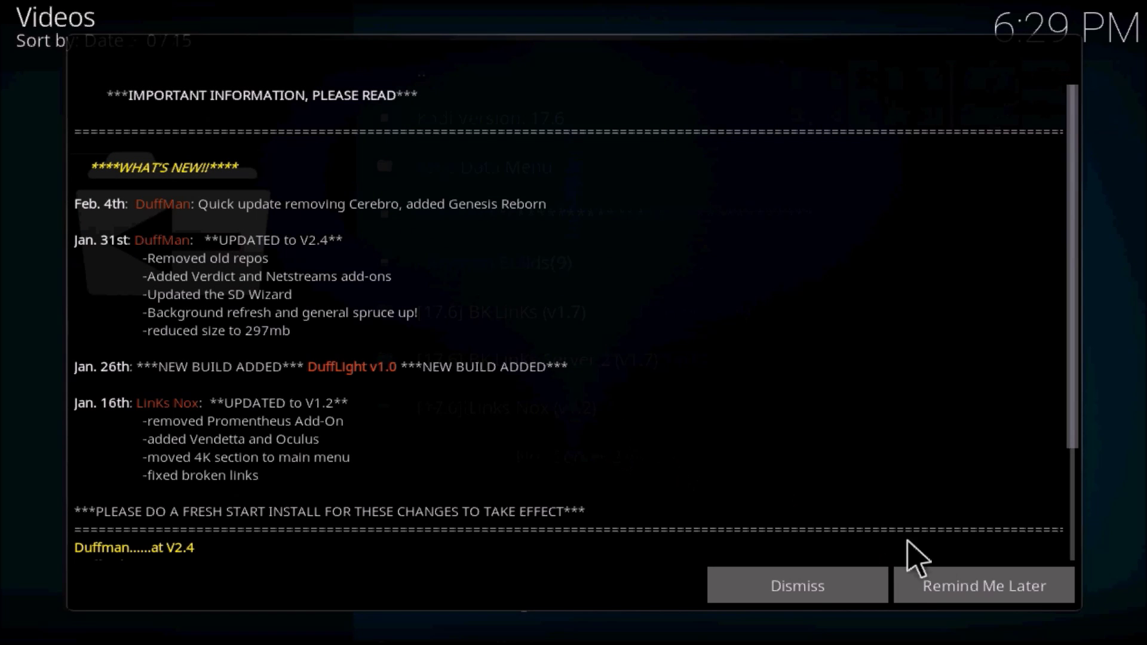
click(944, 586)
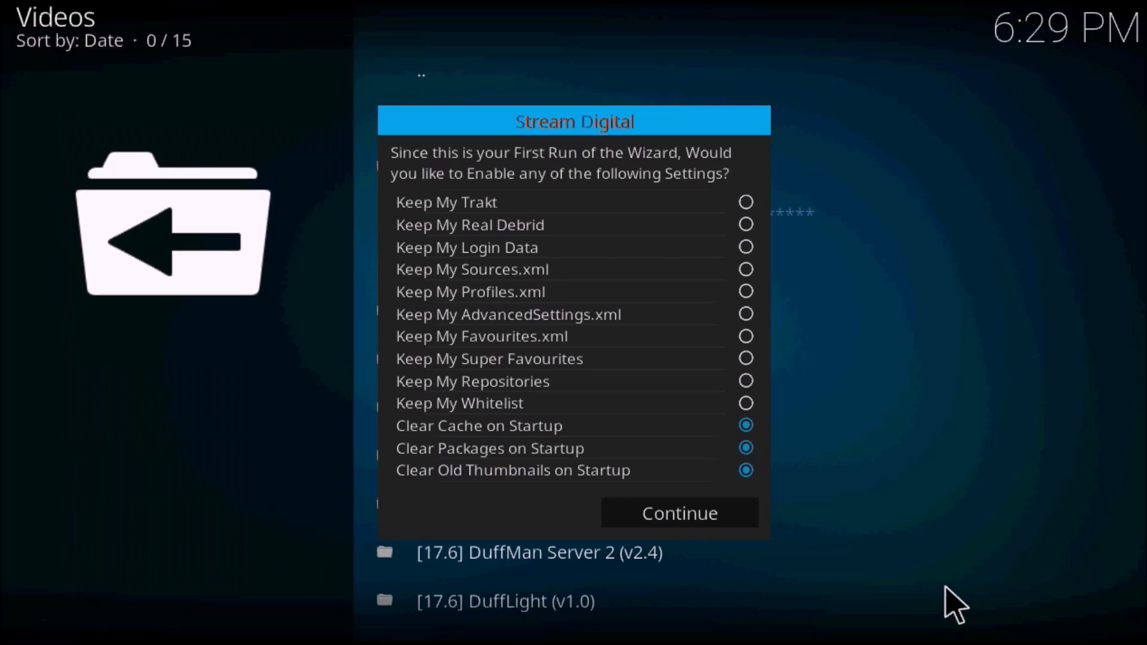
click(711, 513)
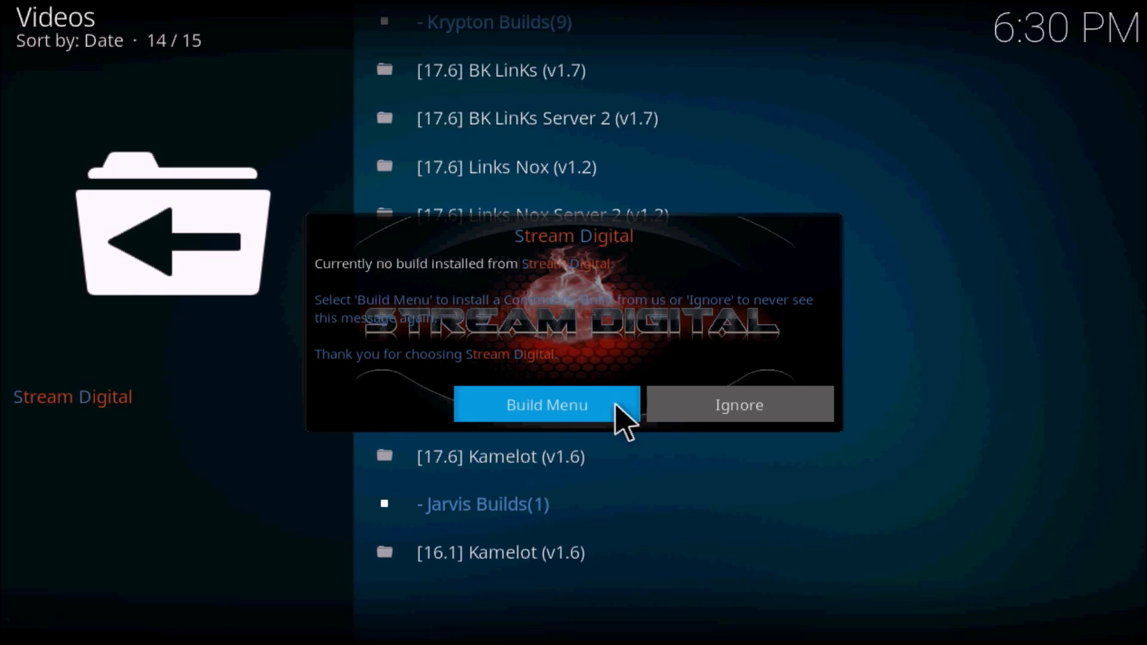
click(548, 411)
Look through the wizard's list of available Krypton and Jarvis builds and their descriptions
scroll(527, 366, up, 5)
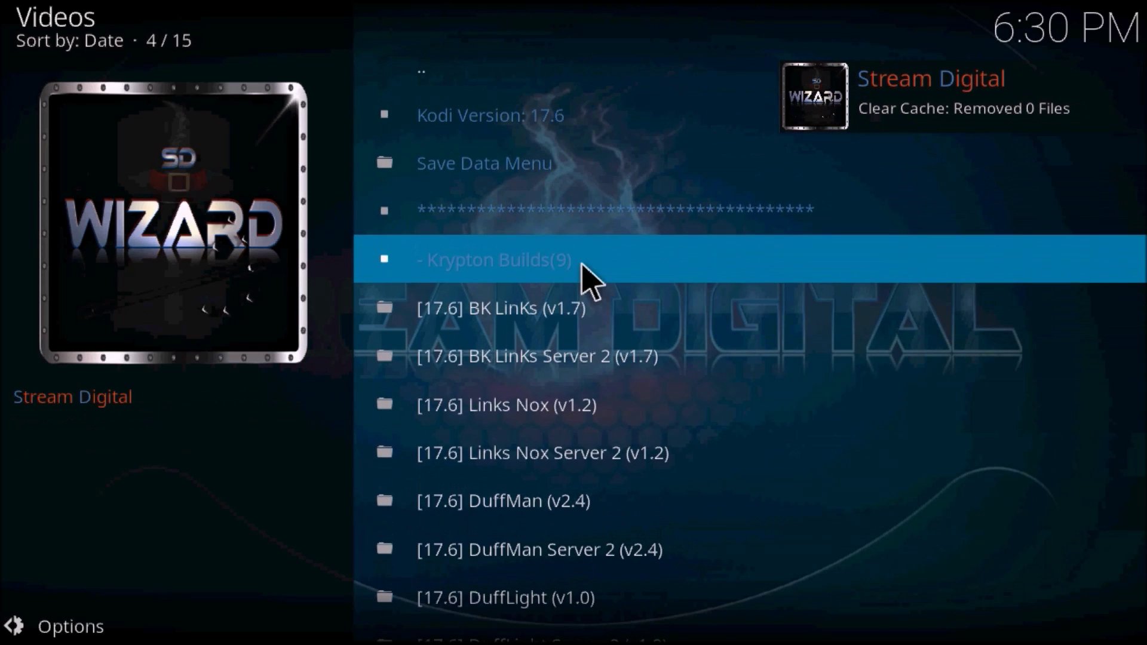
scroll(659, 346, down, 5)
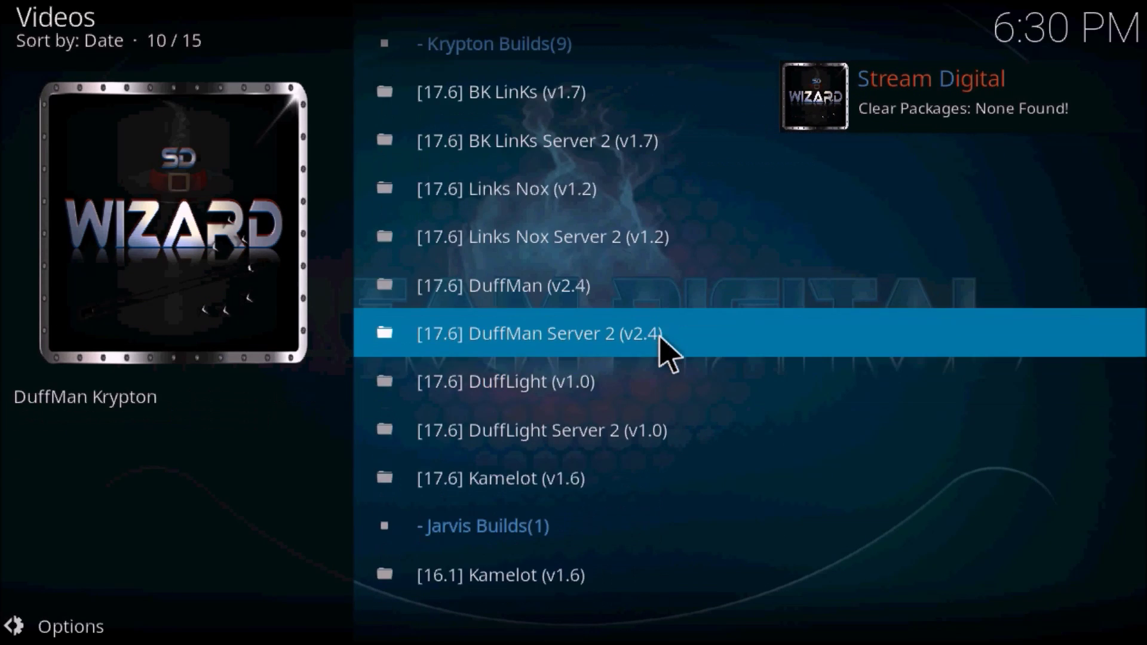
scroll(659, 346, down, 5)
scroll(659, 346, up, 9)
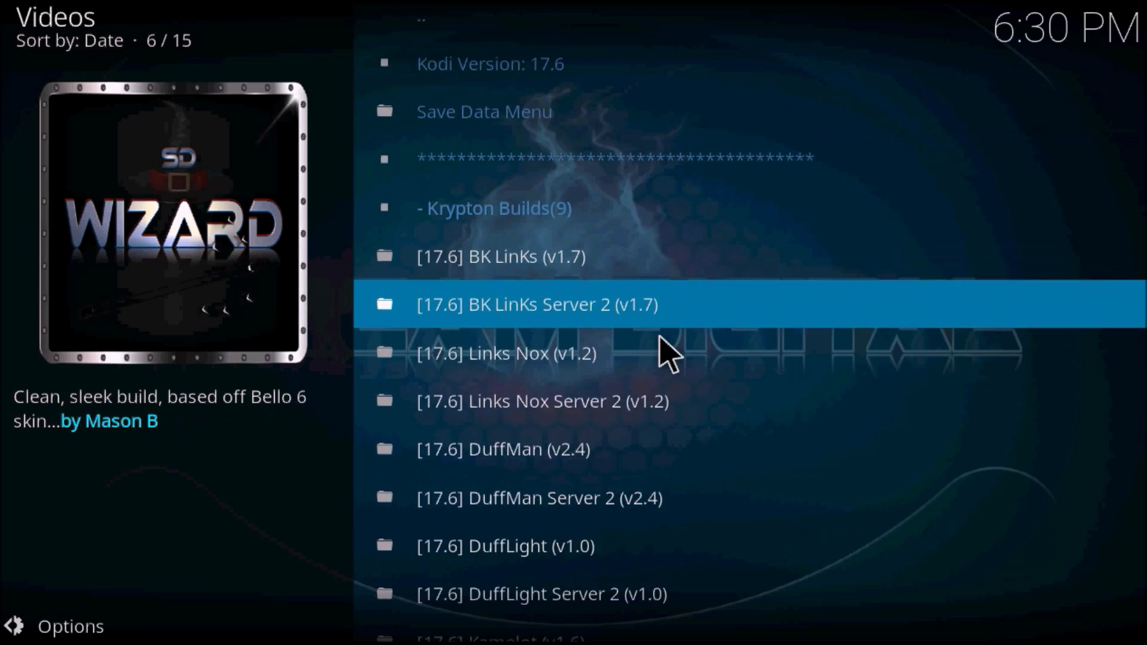
scroll(659, 337, up, 1)
scroll(658, 338, down, 4)
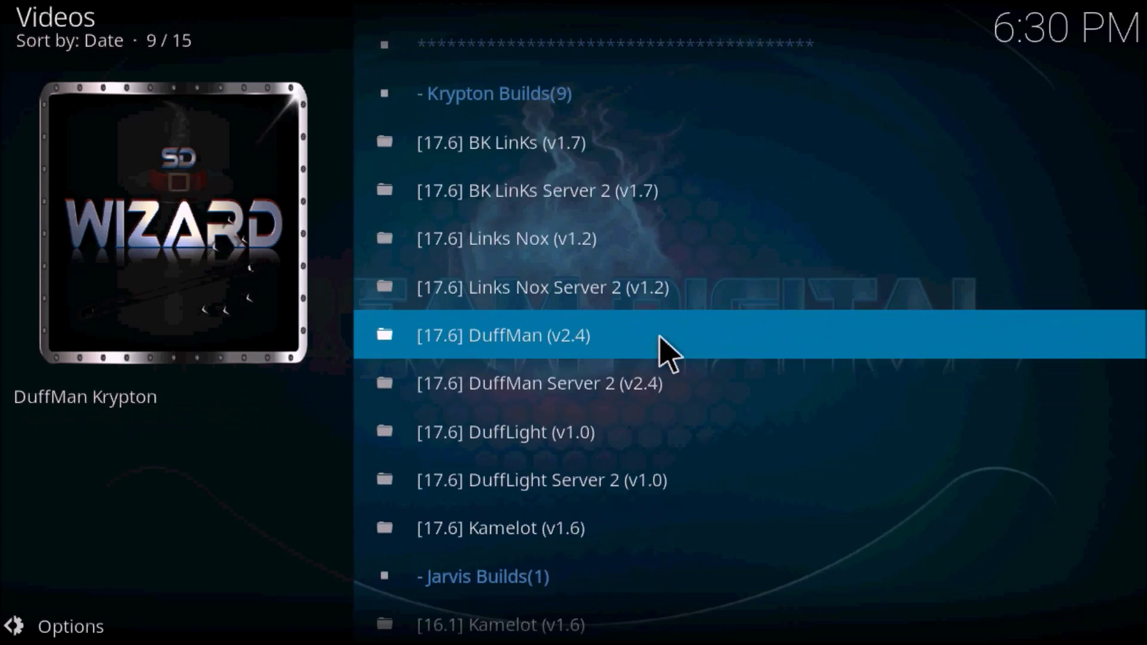
scroll(659, 347, down, 6)
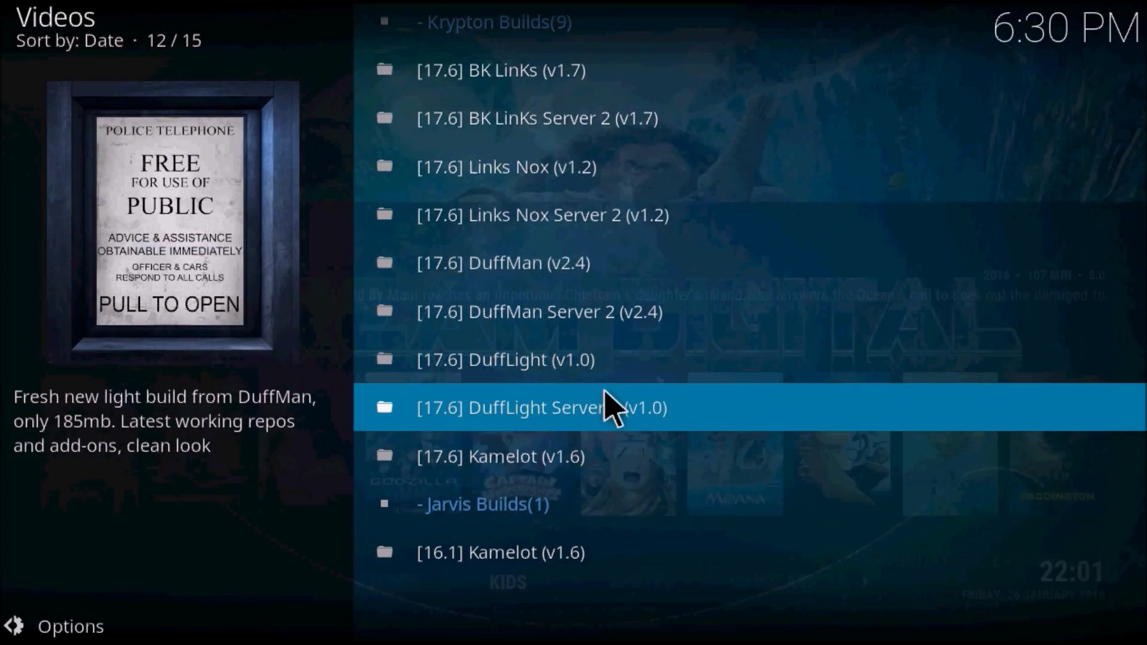
scroll(610, 317, up, 1)
scroll(603, 304, up, 3)
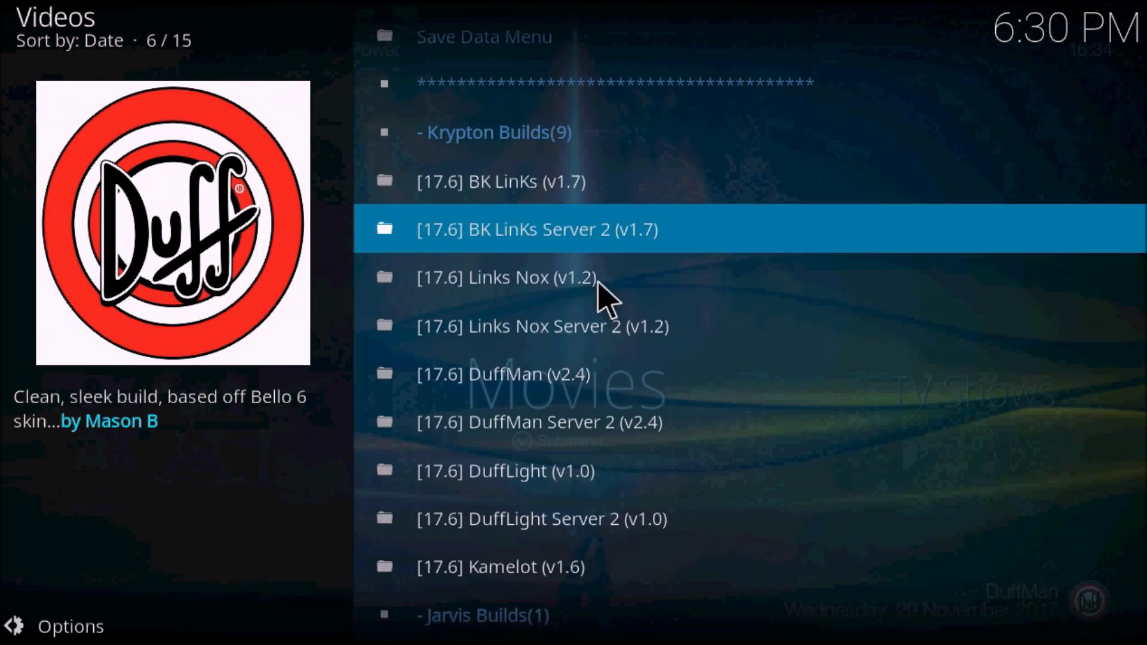
scroll(592, 281, up, 3)
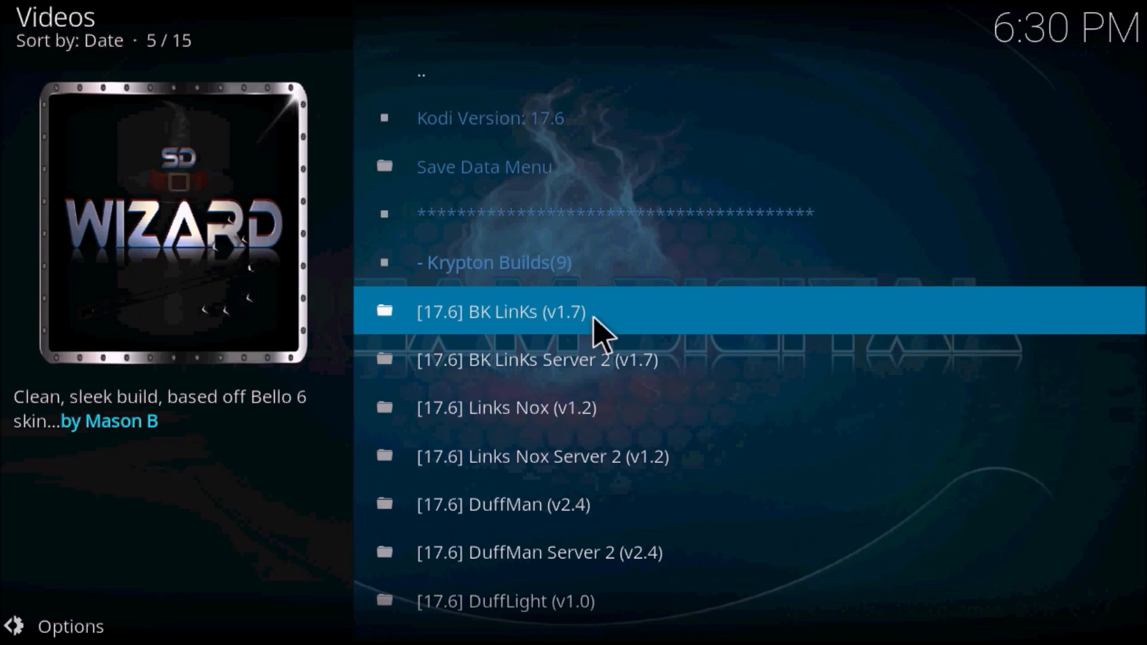
Open the install page of the Krypton build [17.6] BK LinKs Server 2 (v1.7)
scroll(600, 331, down, 1)
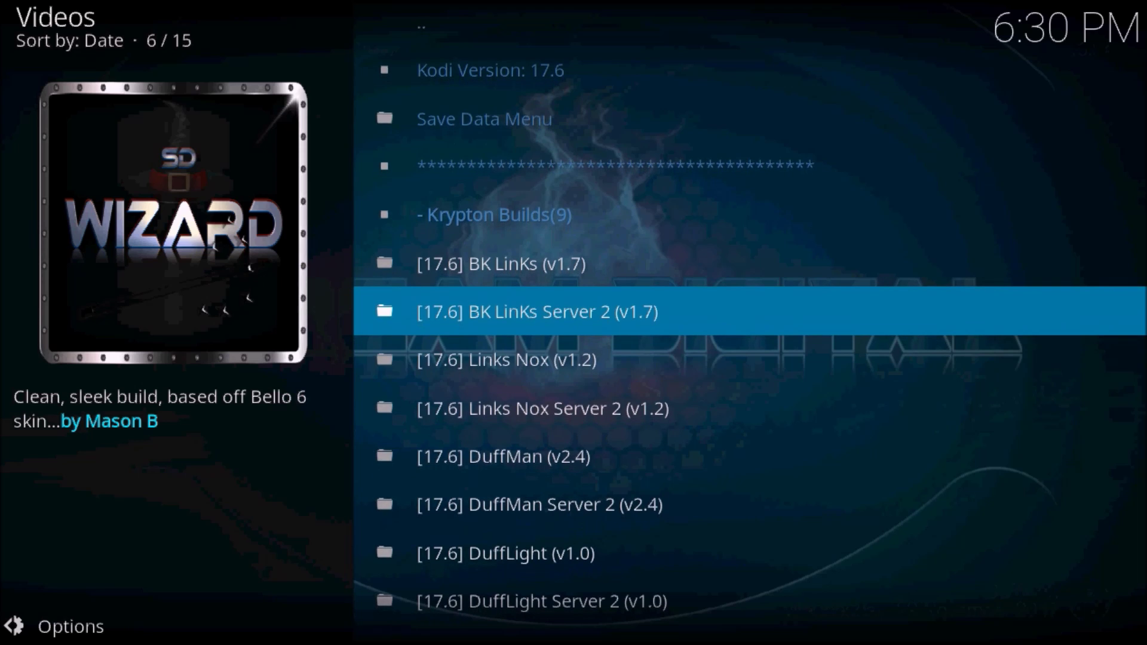
click(601, 332)
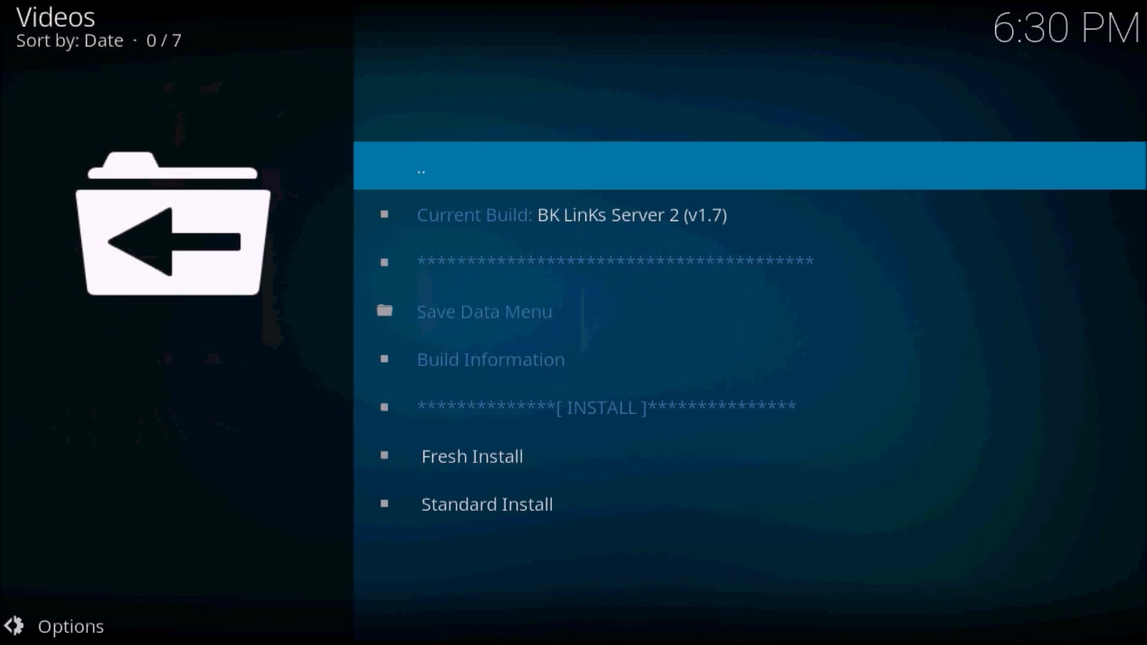
Start a Fresh Install of BK LinKs Server 2, agreeing to restore the Kodi configuration to default settings
key(Down)
key(Down)
key(Down)
key(Down)
key(Down)
key(Down)
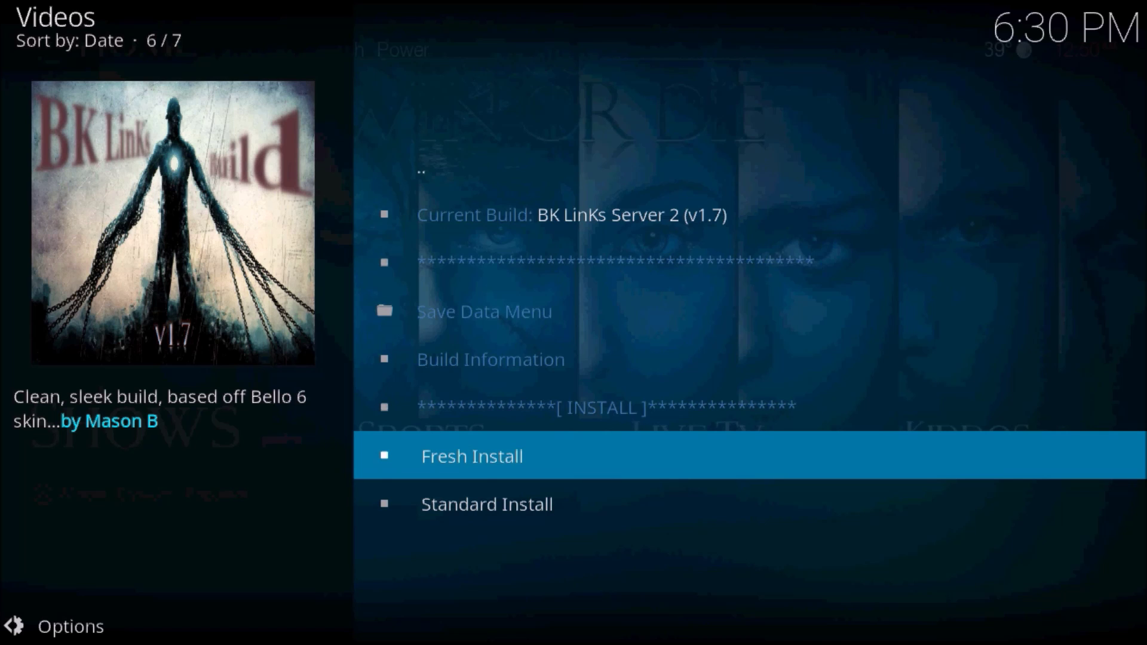
key(Return)
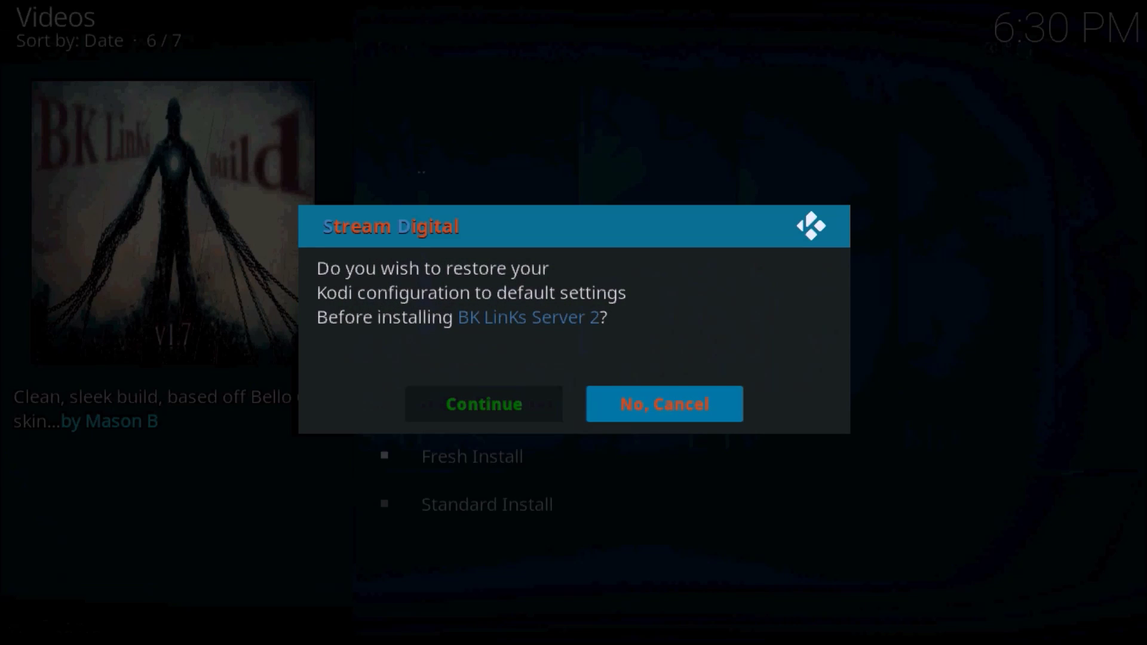
key(Left)
key(Return)
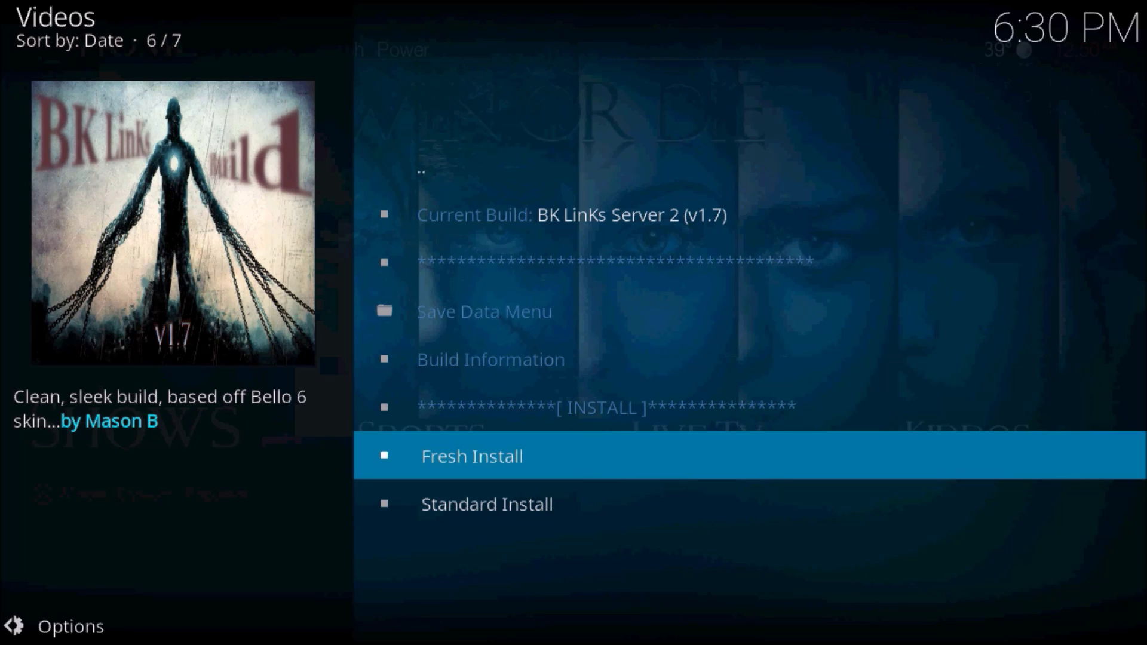
key(Return)
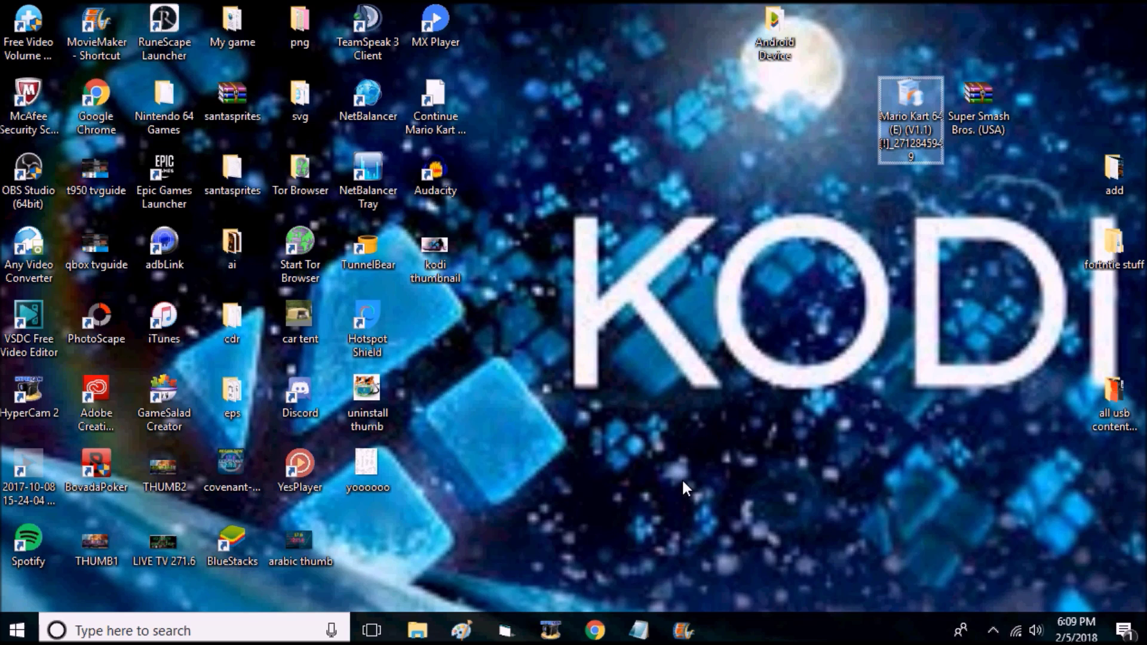
Launch Kodi from the Windows desktop and defer the build's important-information notice with Remind Me Later
click(243, 625)
text(kodi)
key(Return)
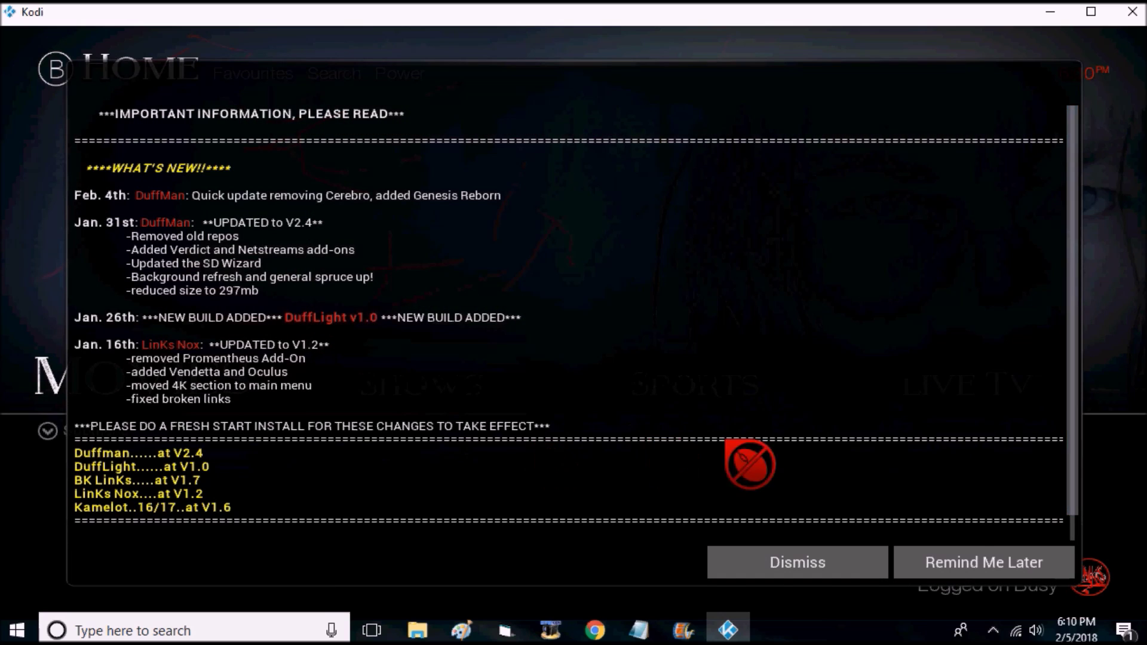
click(961, 570)
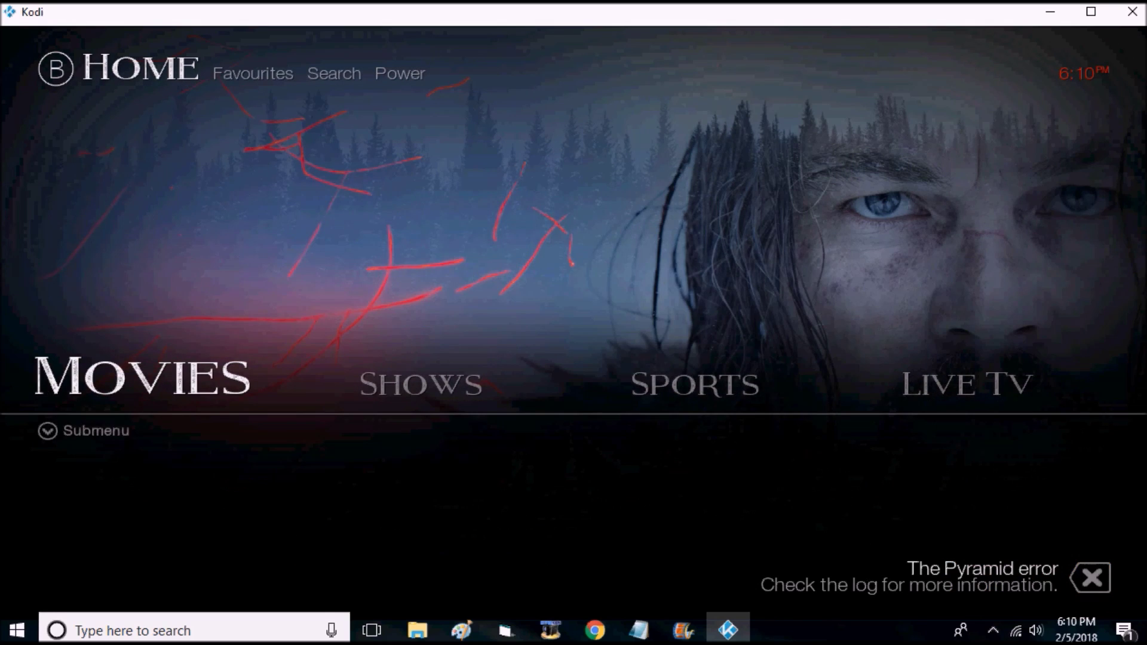
Look through the Movies submenu on the build's home screen, from Search through to More Add-Ons
key(Down)
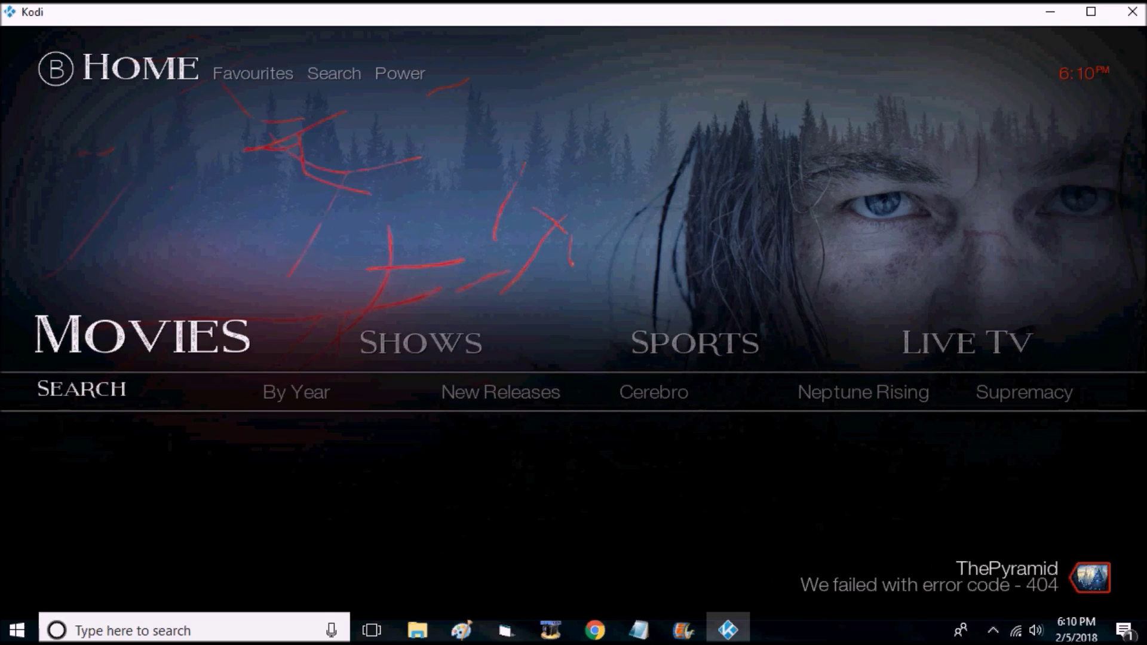
key(Right)
key(Right)
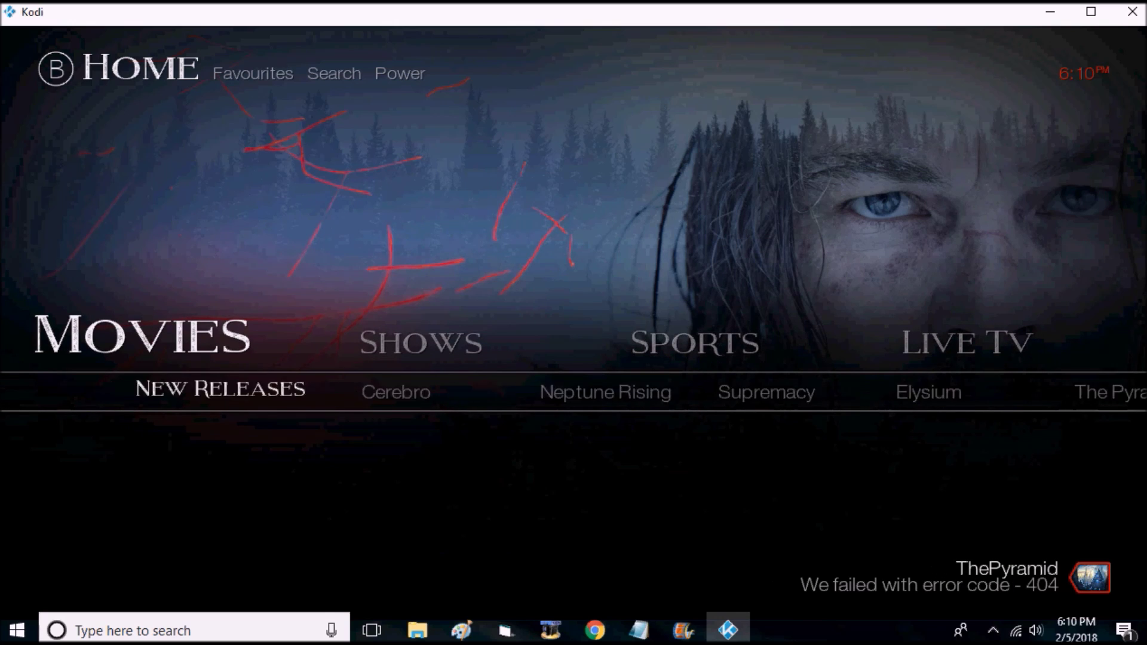
key(Right)
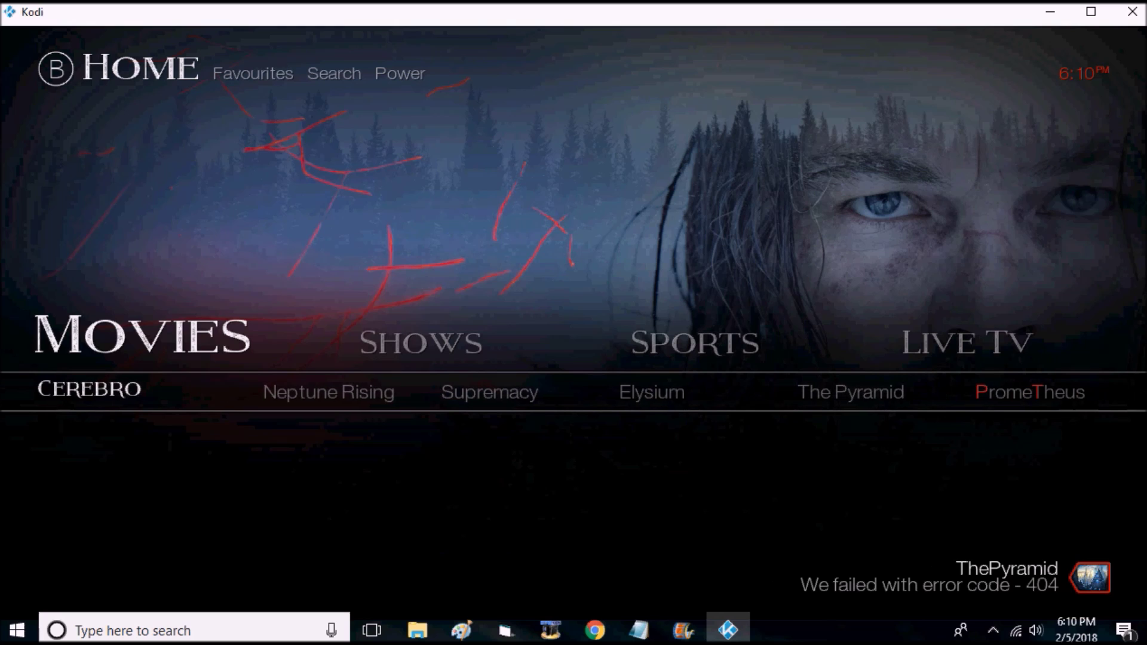
key(Right)
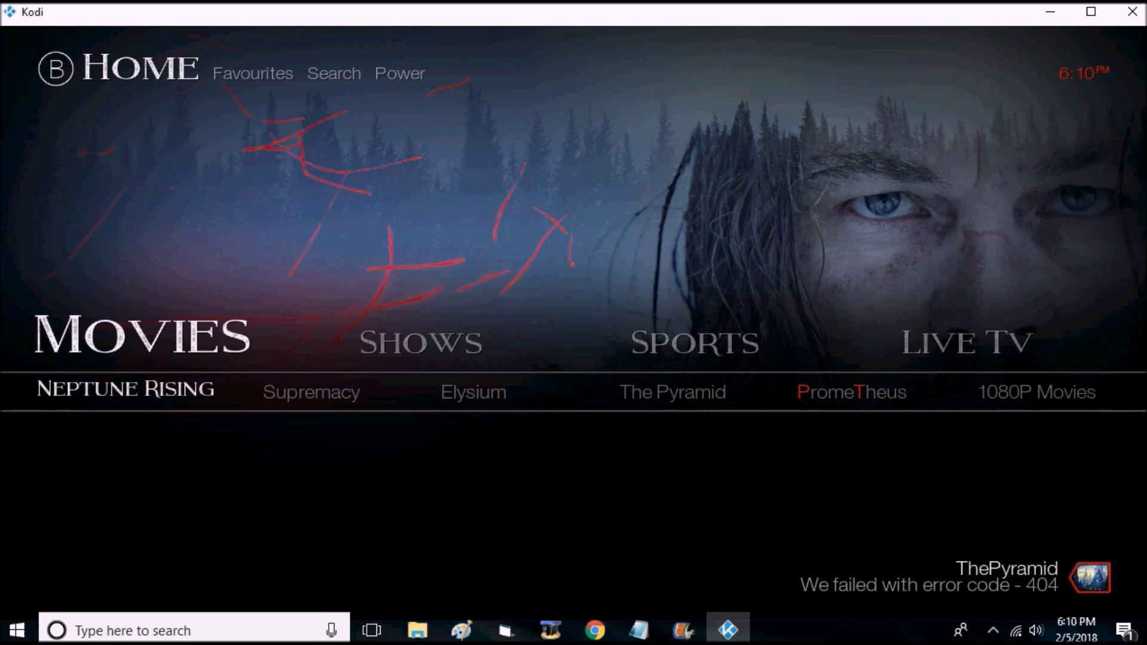
key(Right)
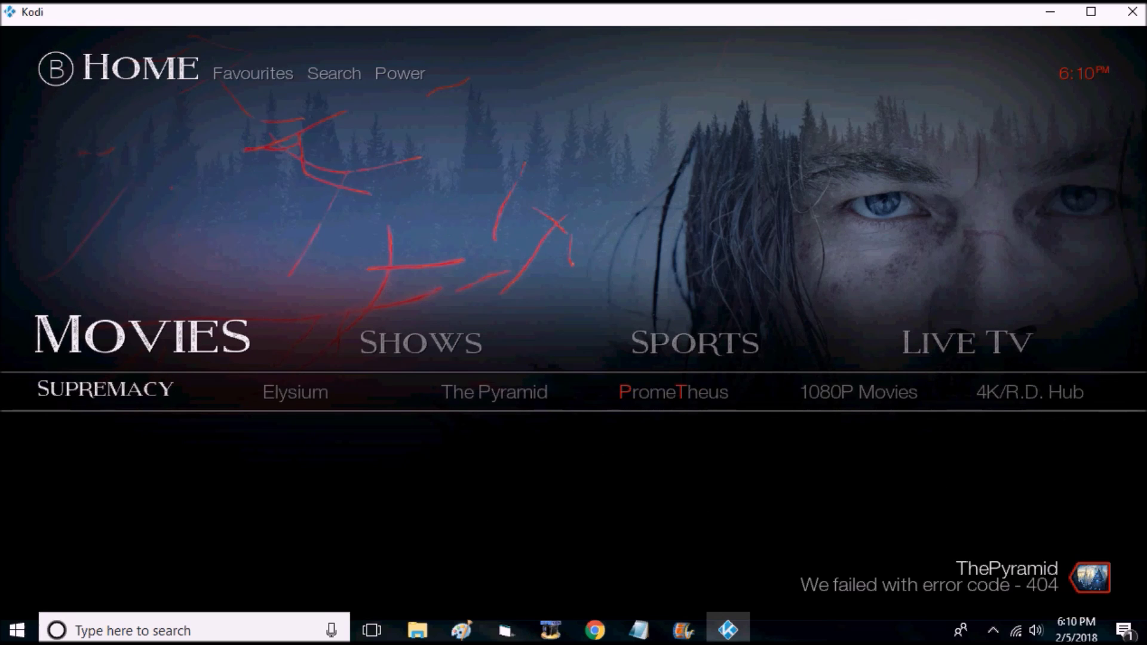
key(Right)
key(Right)
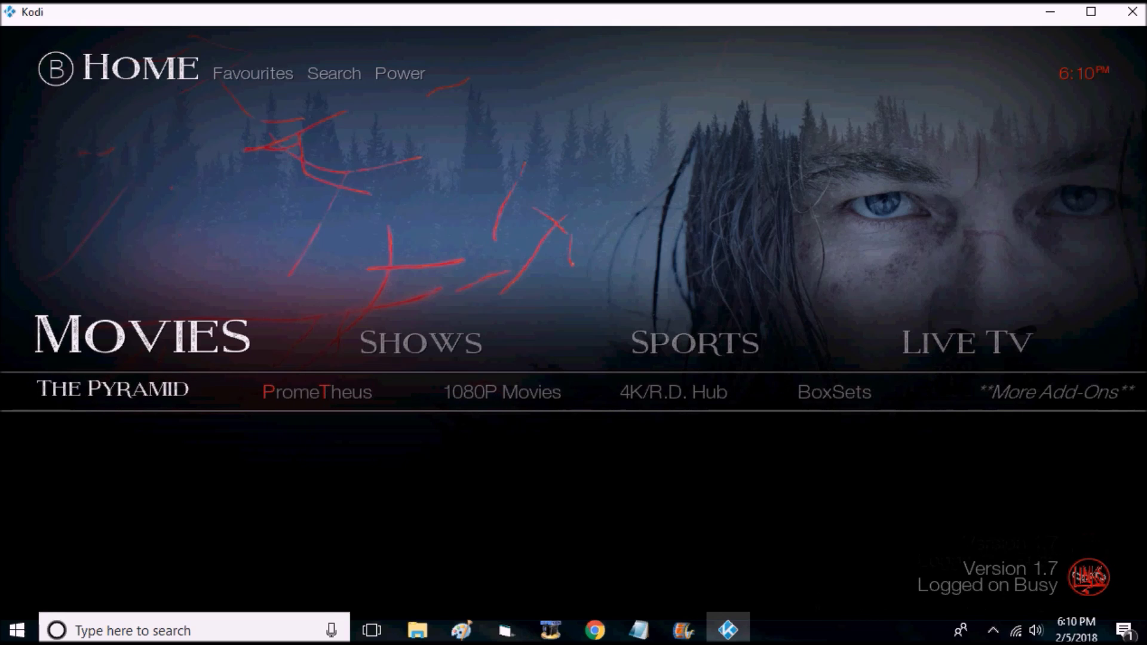
key(Right)
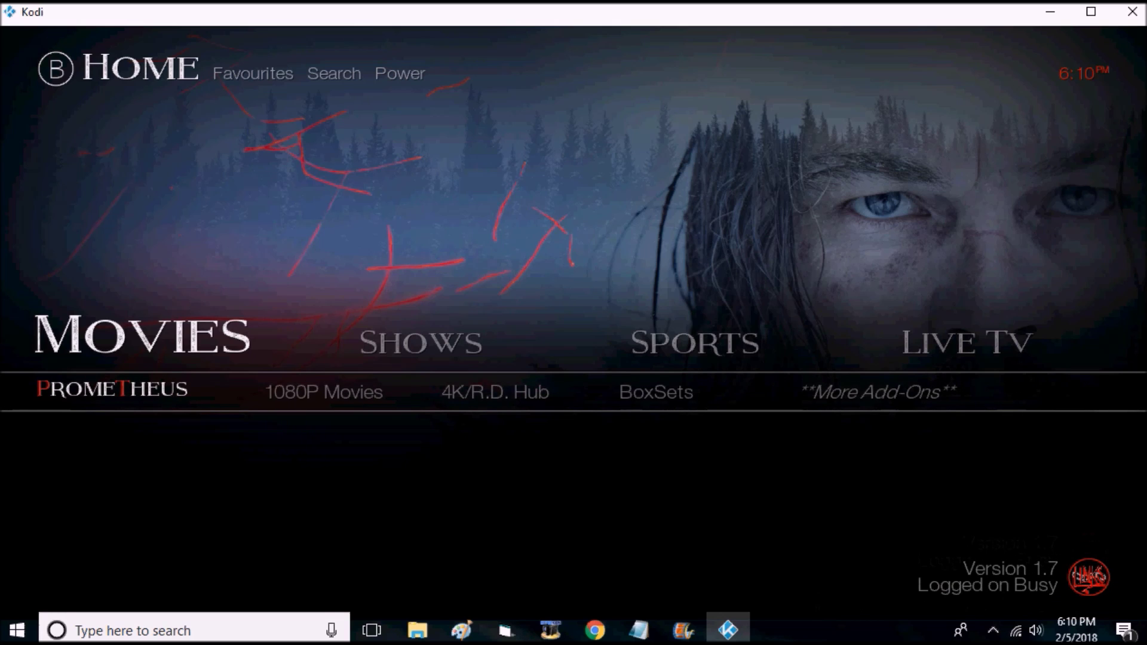
key(Right)
key(Right)
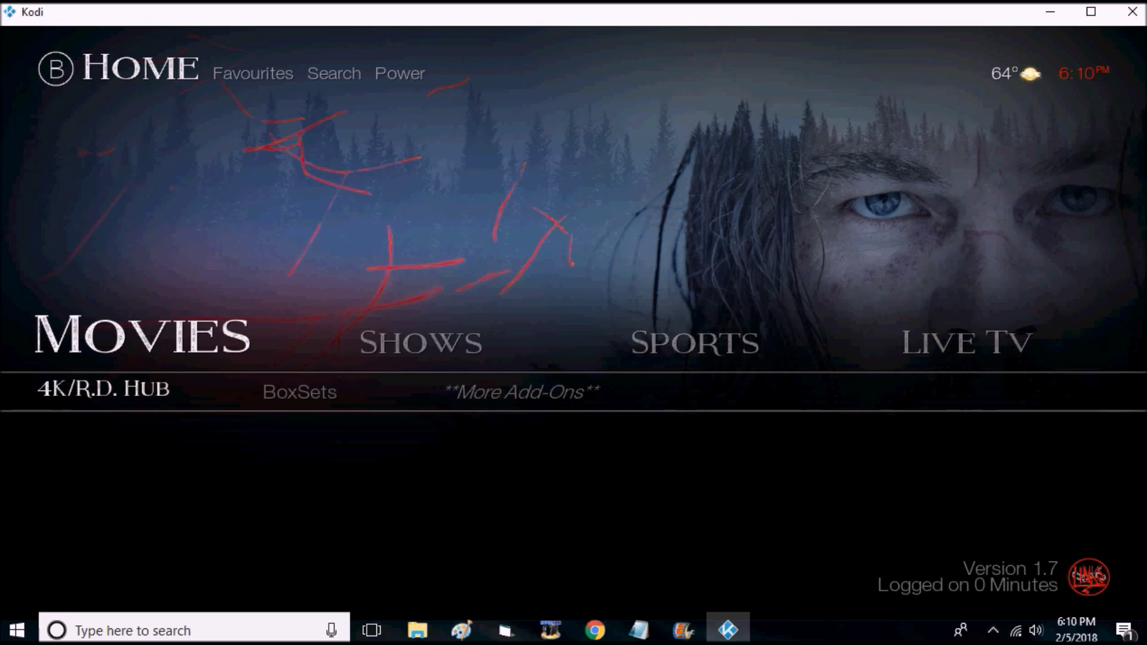
key(Right)
key(Right)
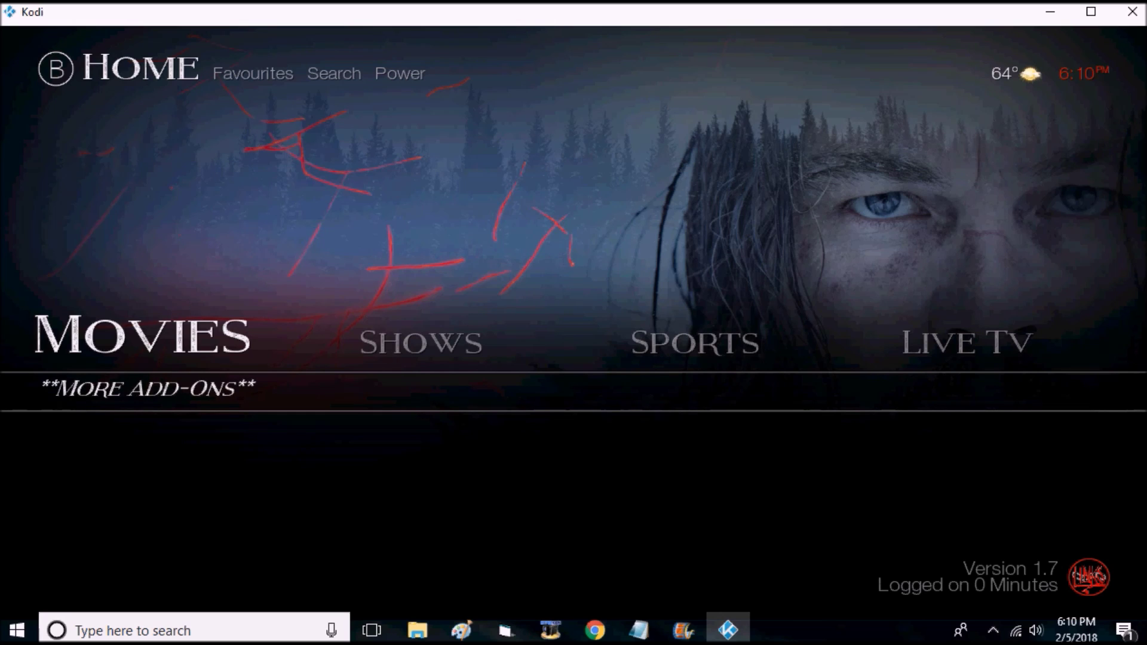
Look through the Shows submenu on the home screen, from Search through to Doc Hub
key(Up)
key(Right)
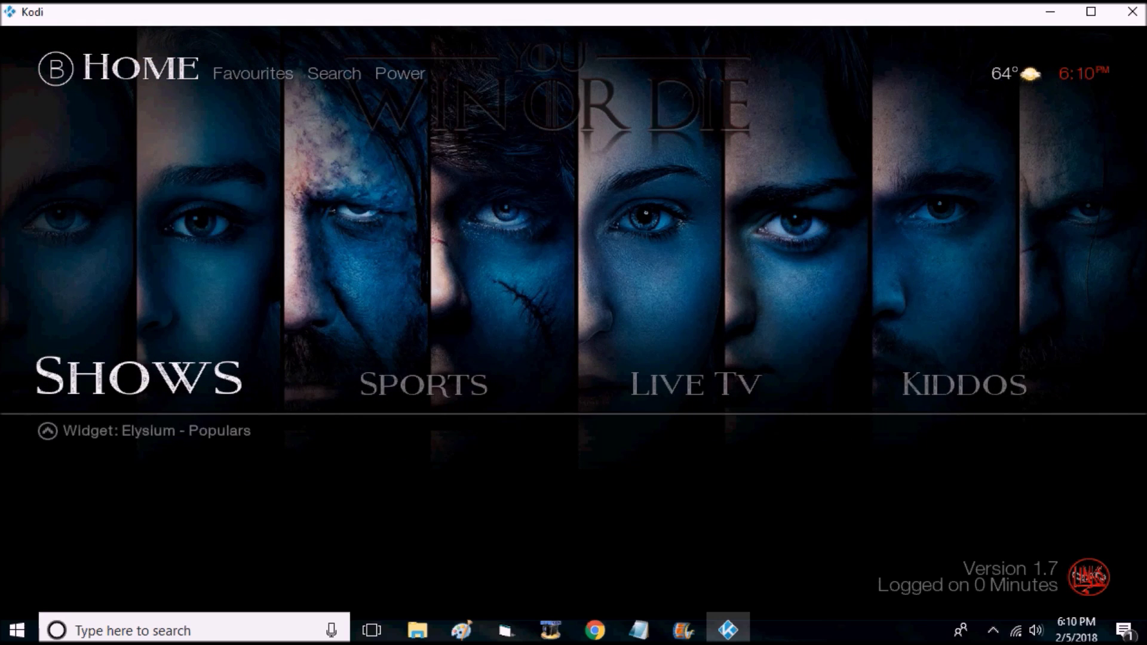
key(Down)
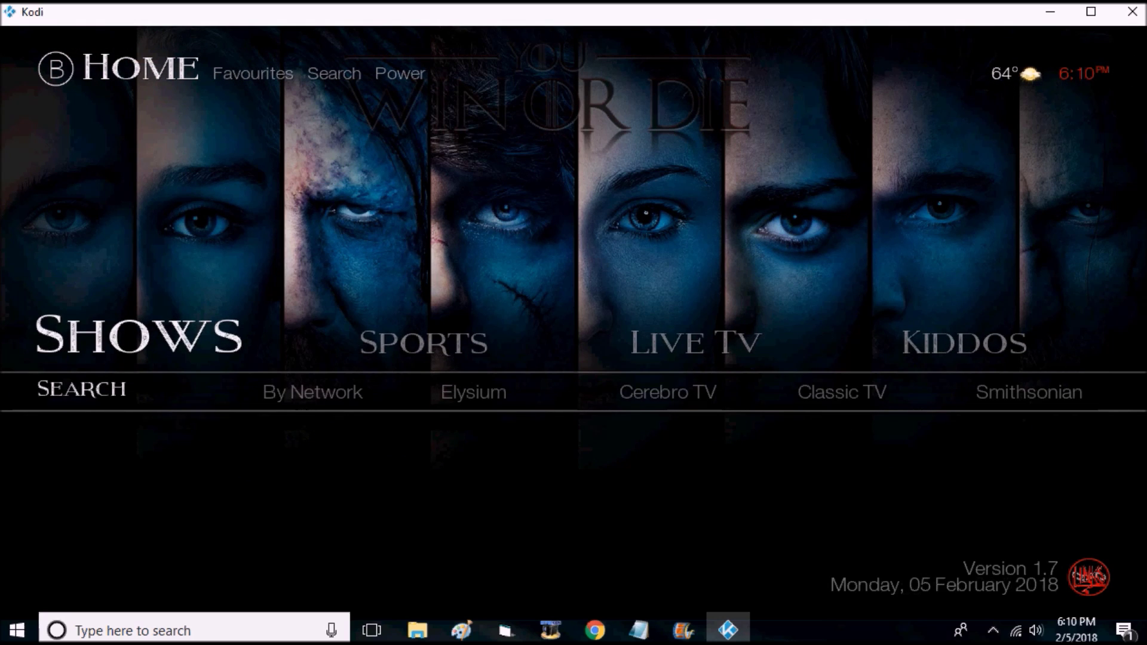
key(Right)
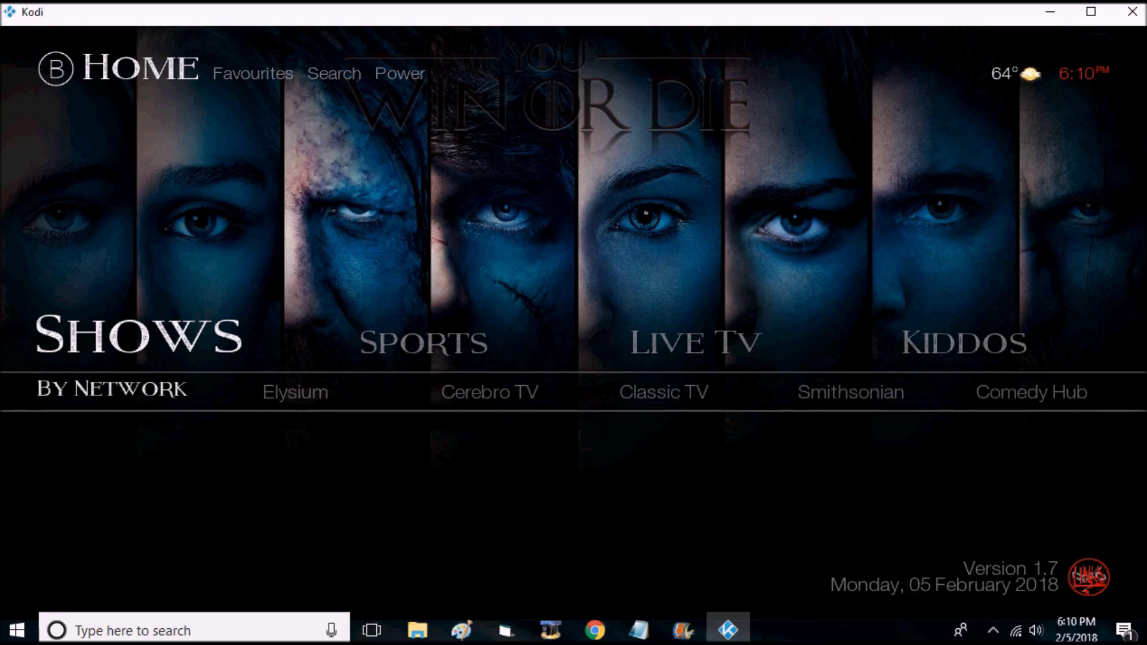
key(Right)
key(Right)
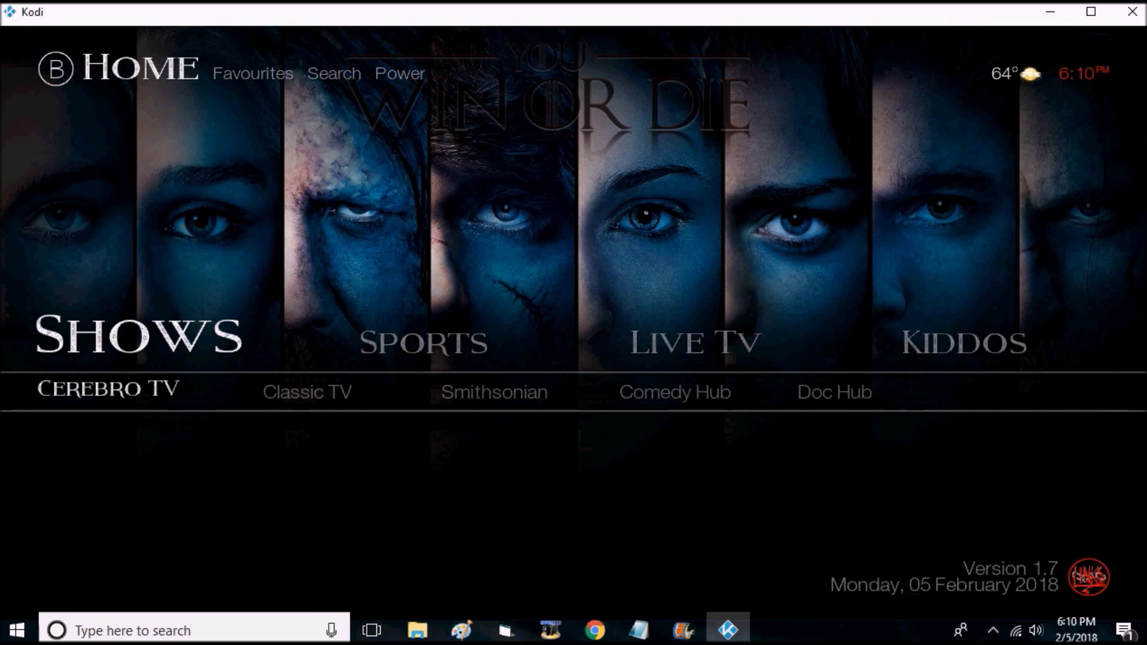
key(Right)
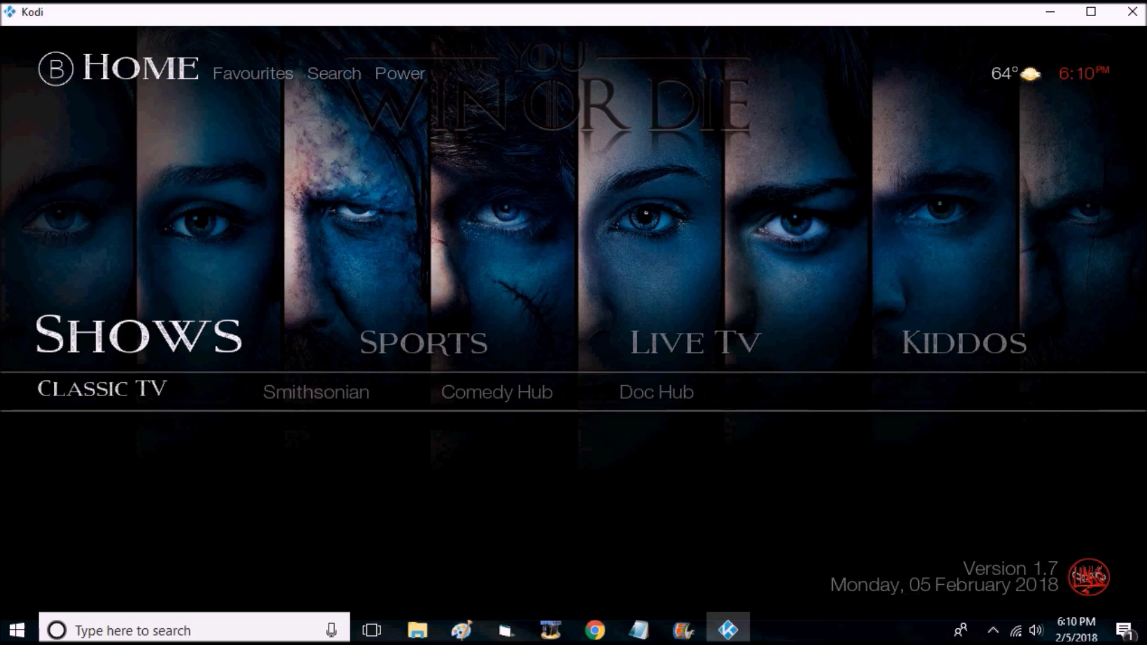
key(Right)
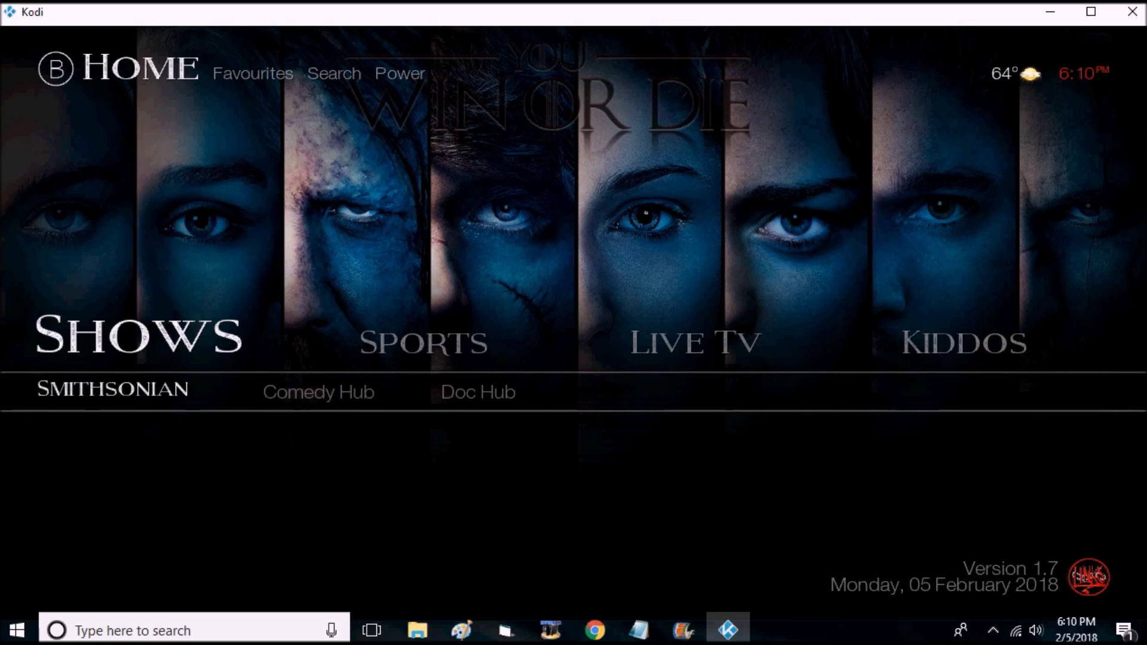
key(Right)
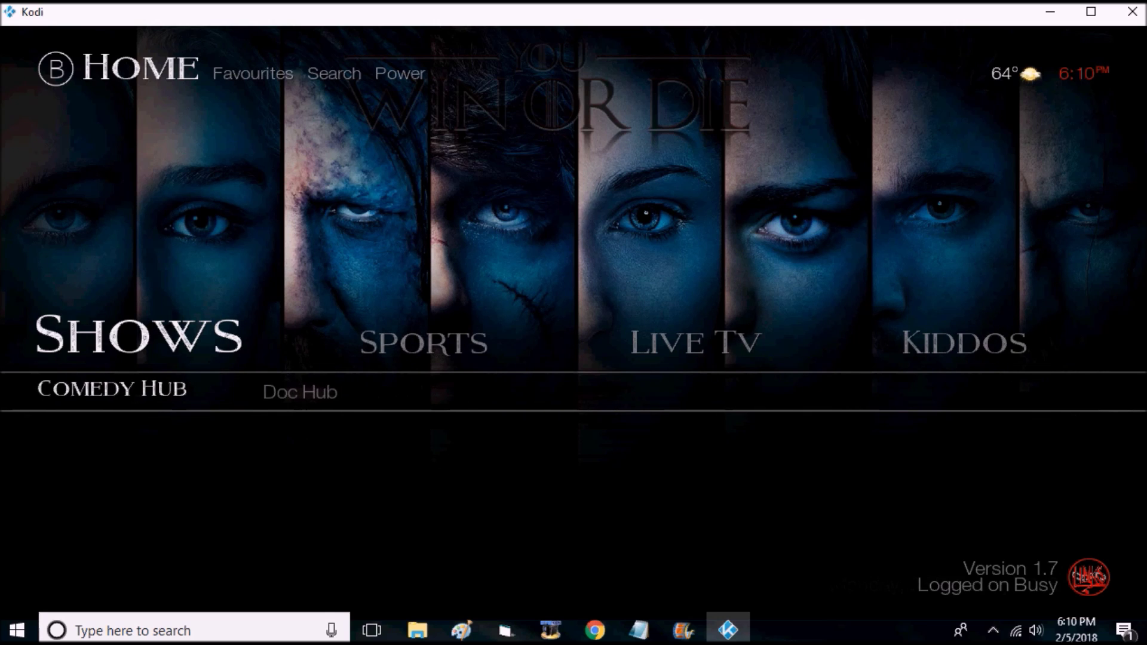
key(Right)
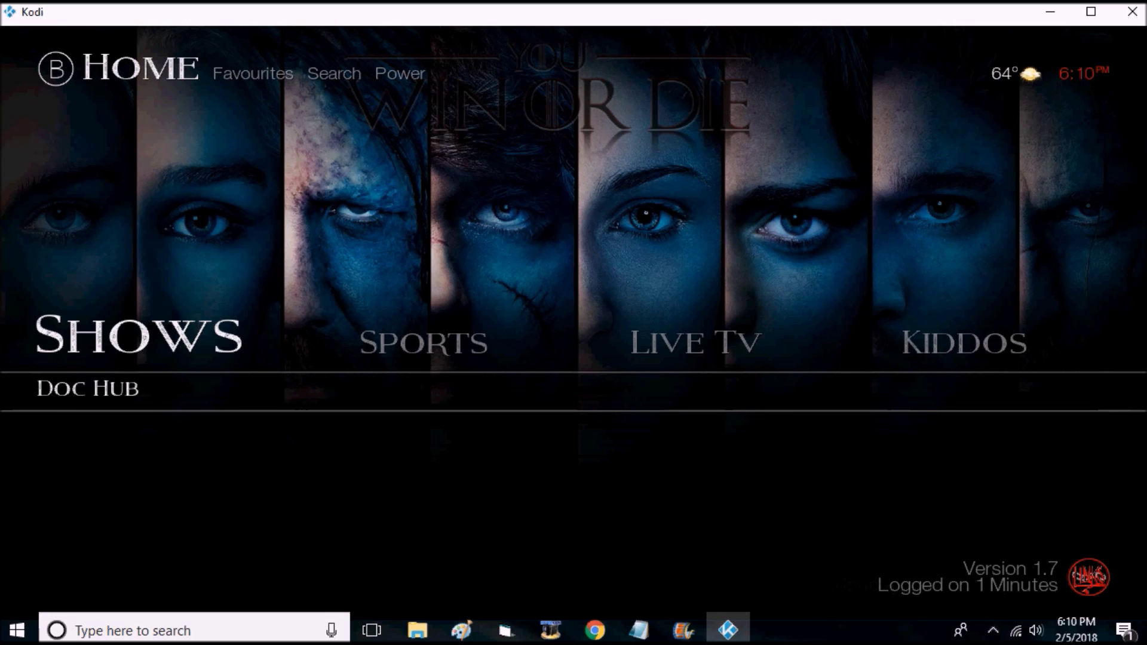
Look through the Sports submenu on the home screen, from Infinity Sports through to Sports Classics
key(Up)
key(Right)
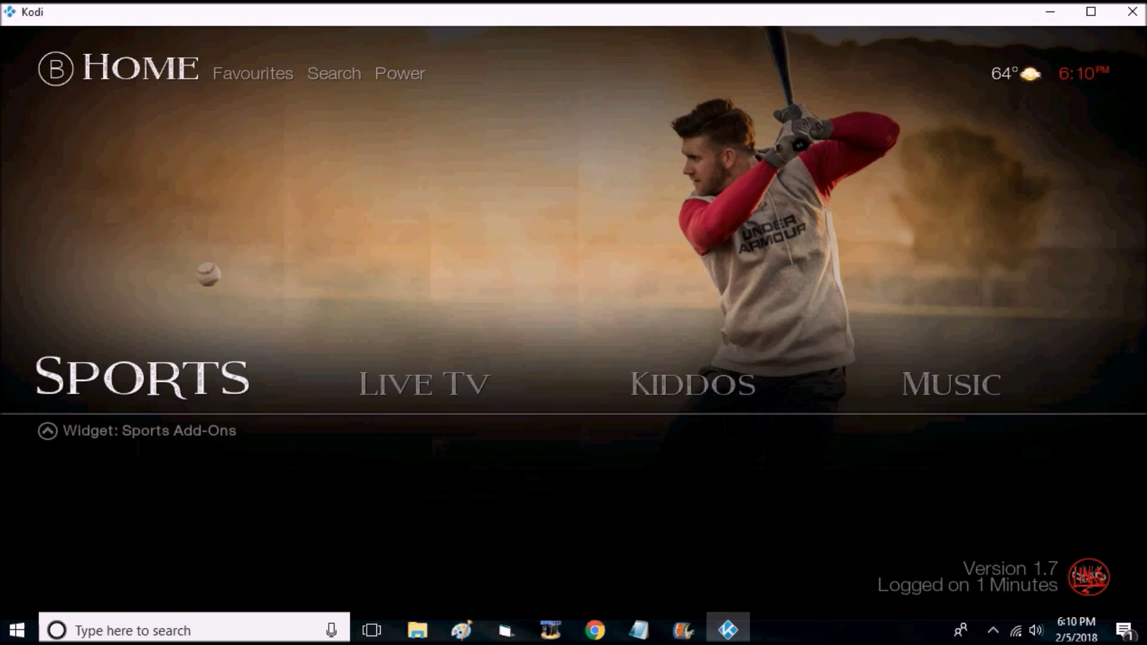
key(Down)
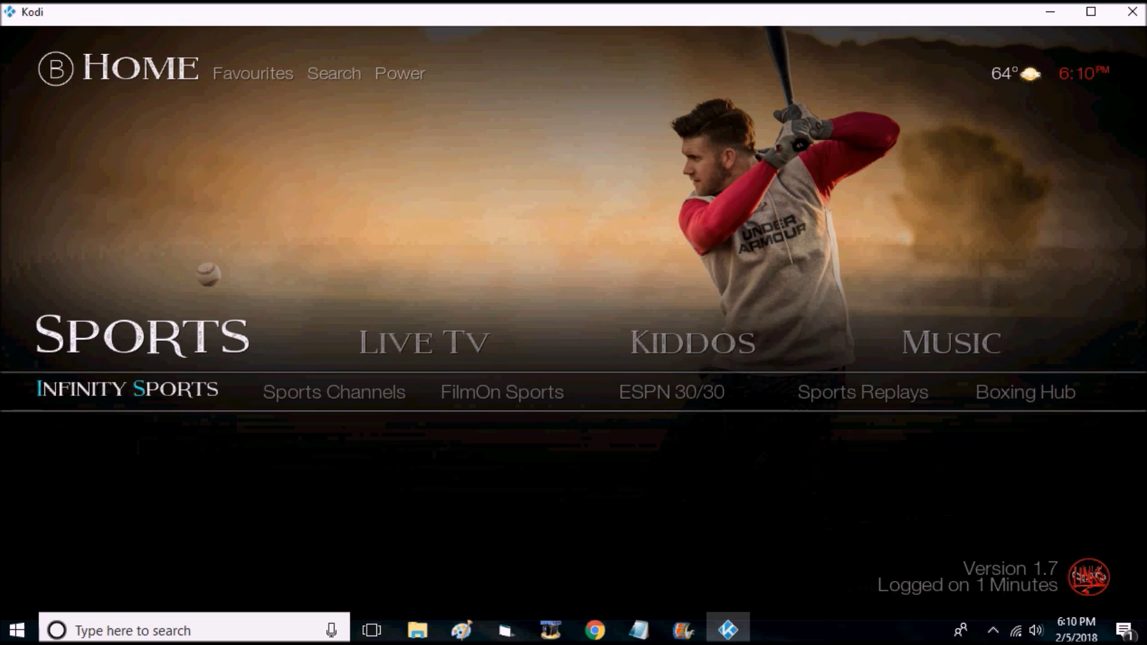
key(Right)
key(Right)
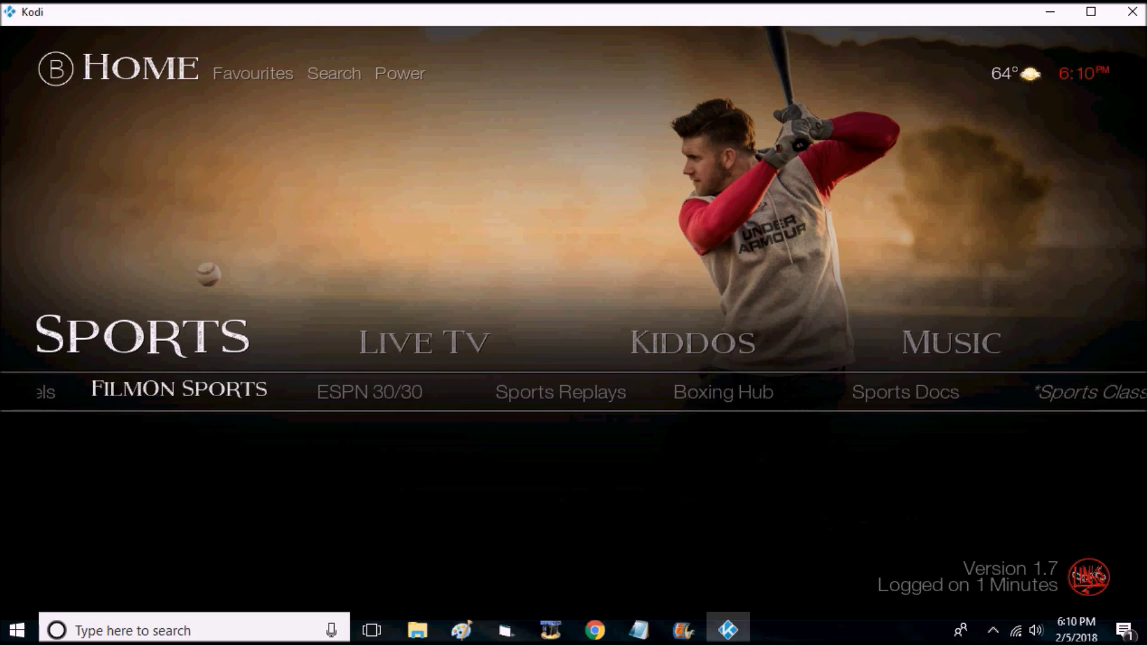
key(Right)
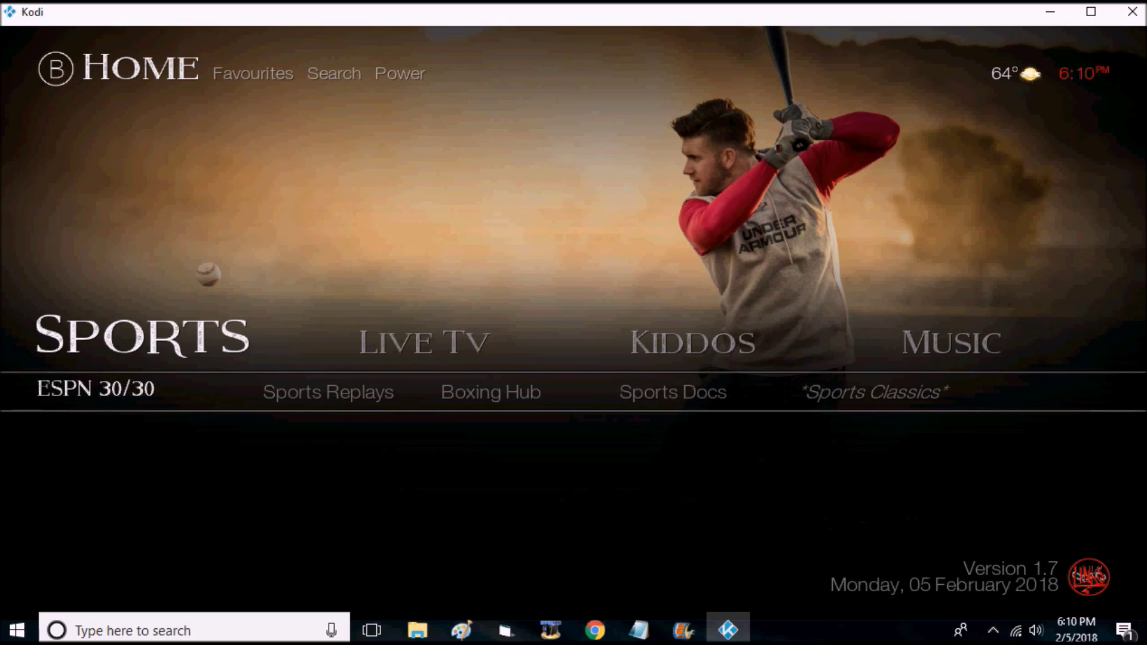
key(Right)
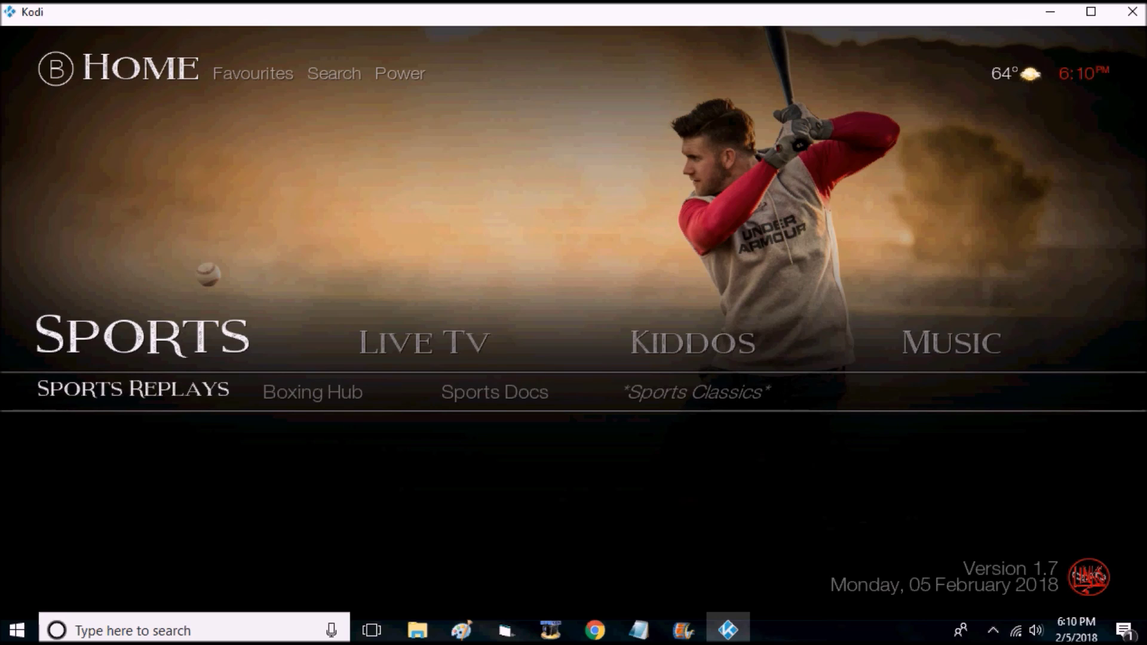
key(Right)
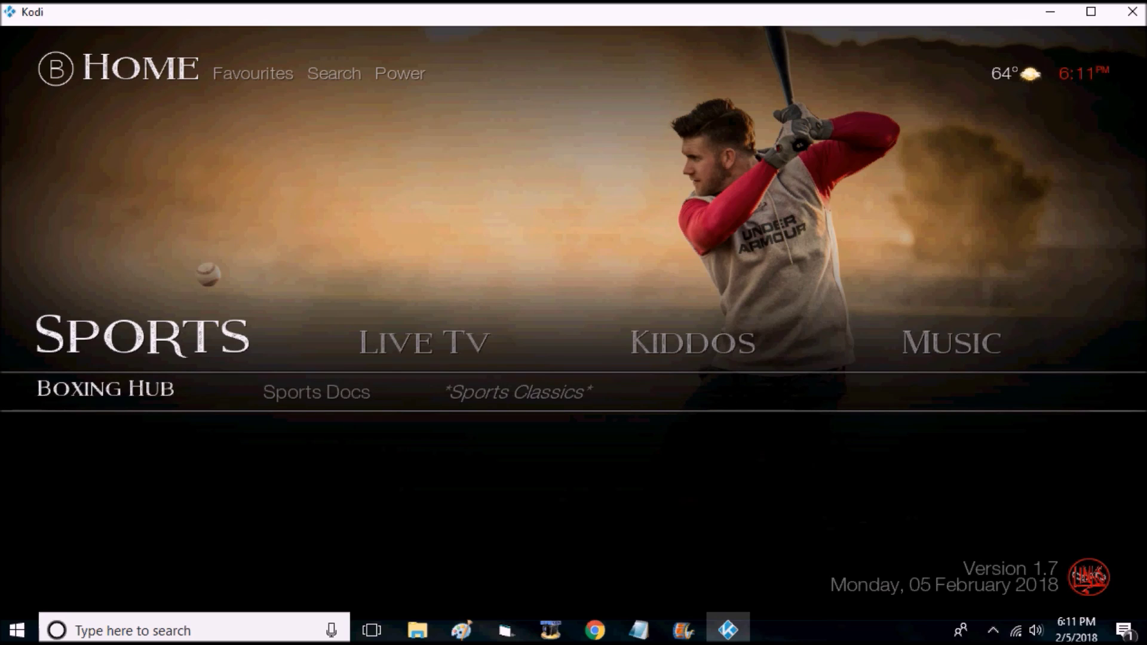
key(Right)
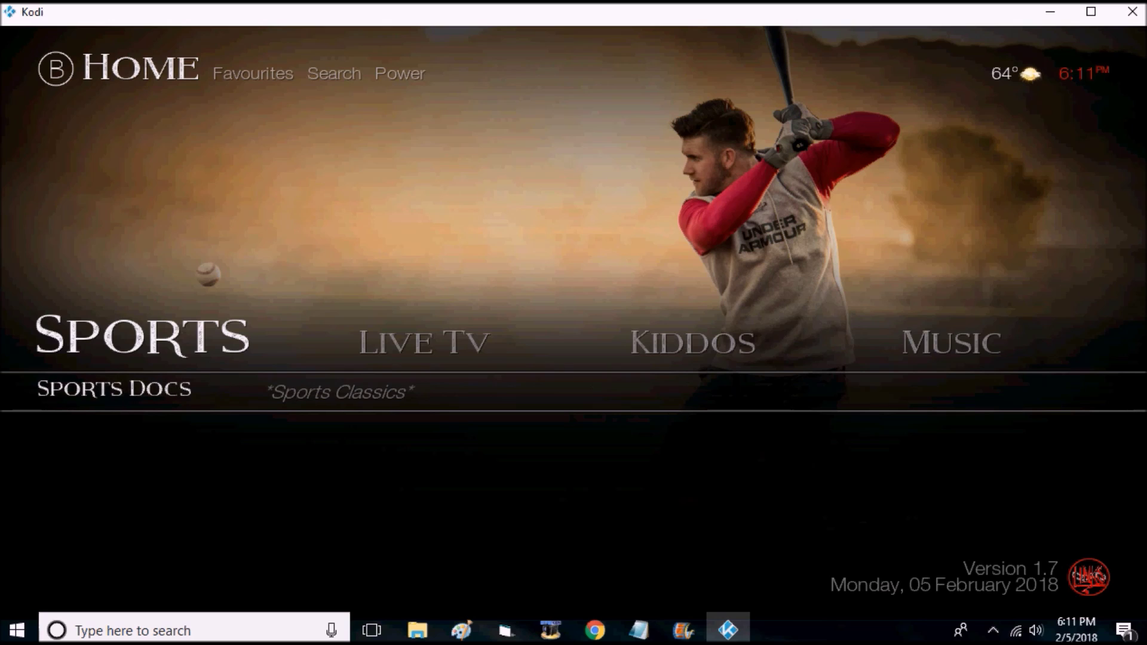
key(Right)
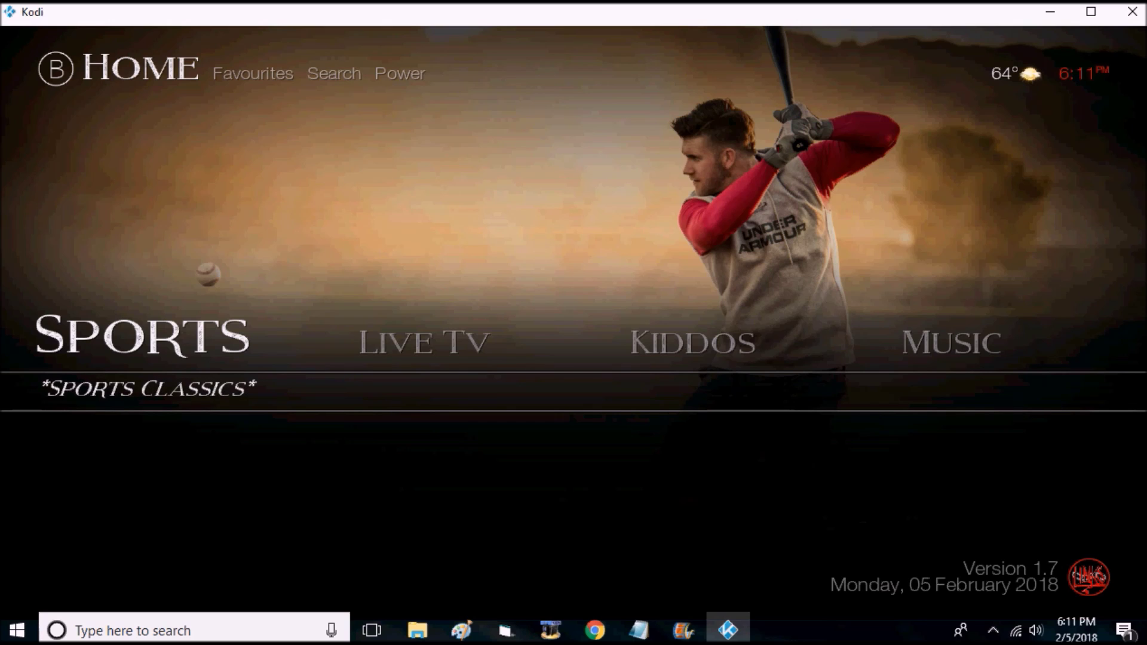
Look through the Live TV submenu on the home screen, from cCloud through to Vader Streams
key(Up)
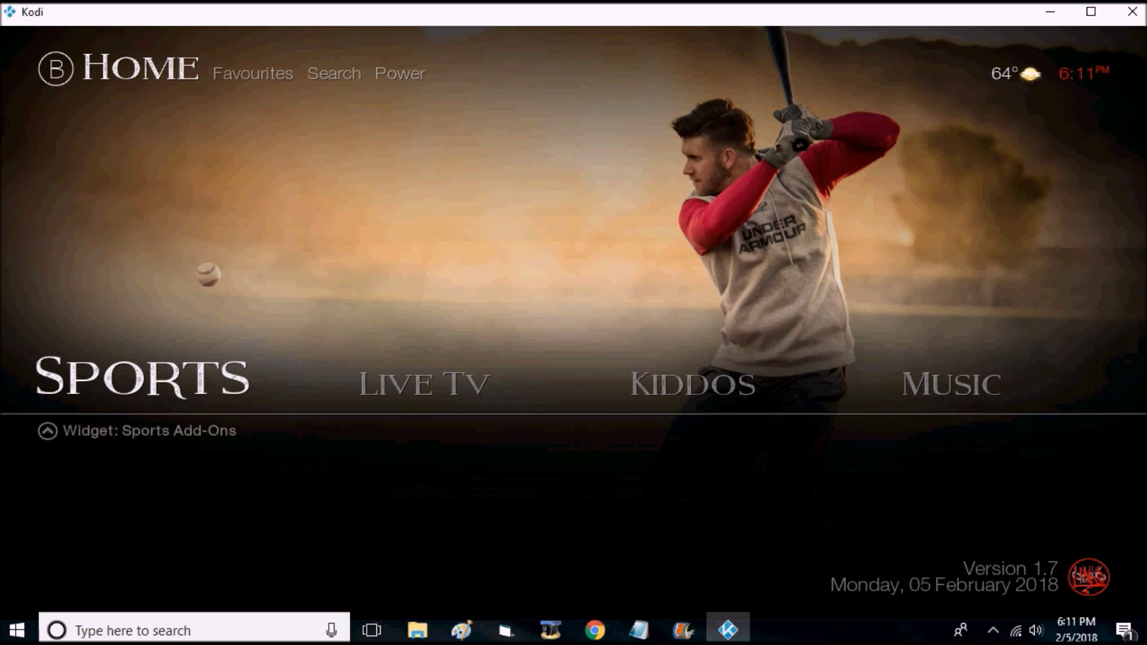
key(Right)
key(Down)
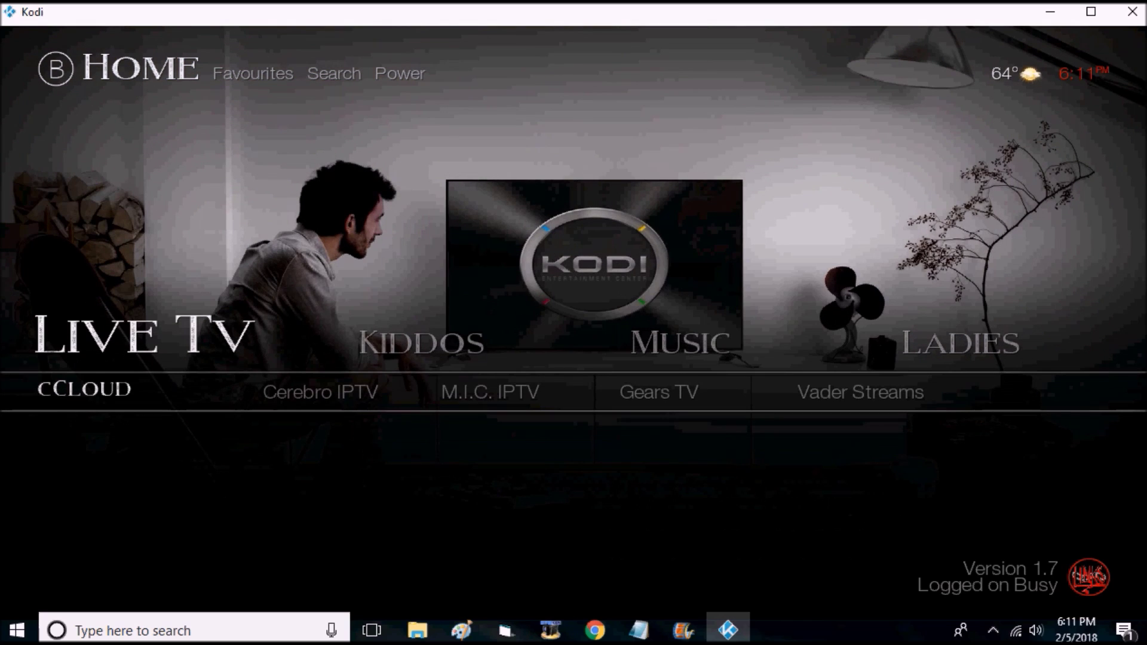
key(Right)
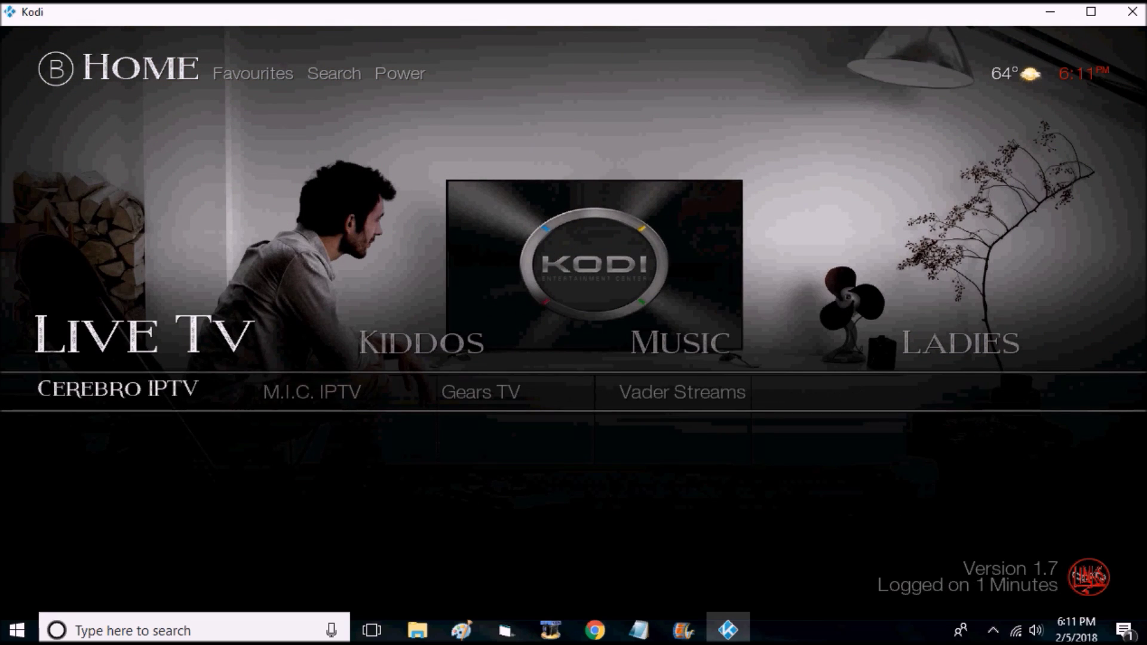
key(Right)
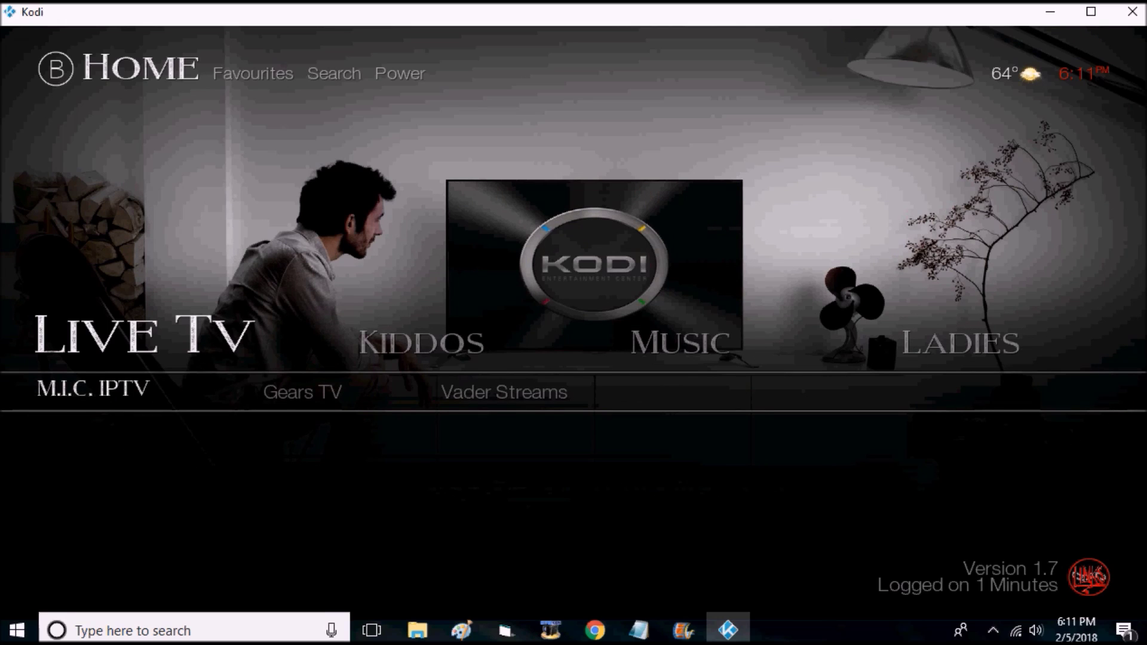
key(Right)
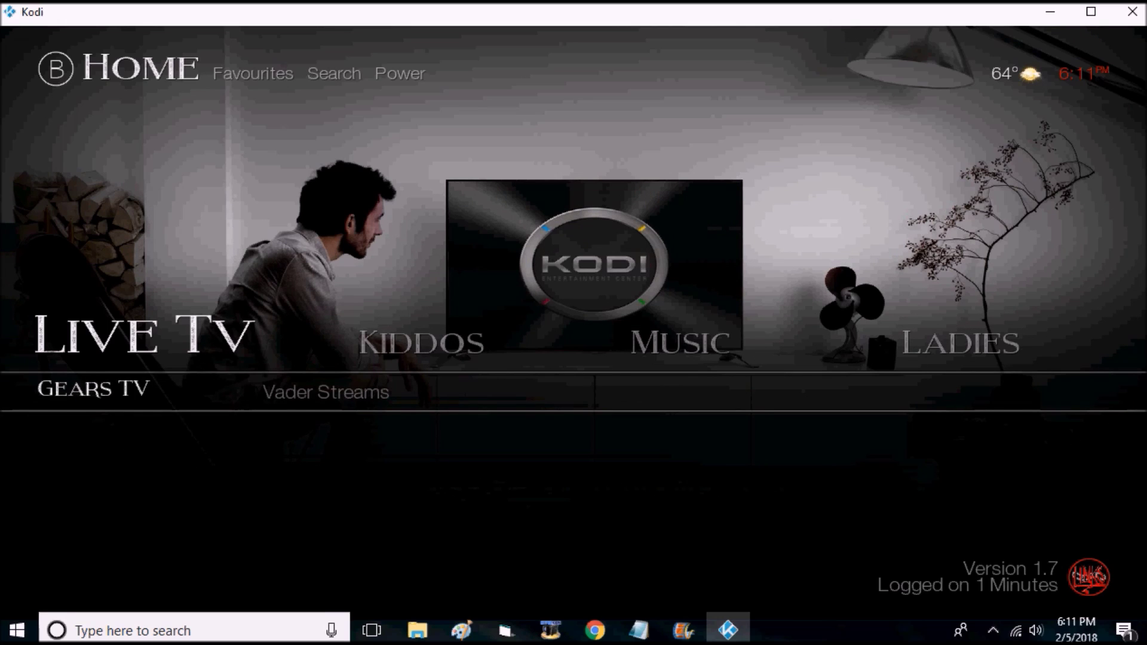
key(Right)
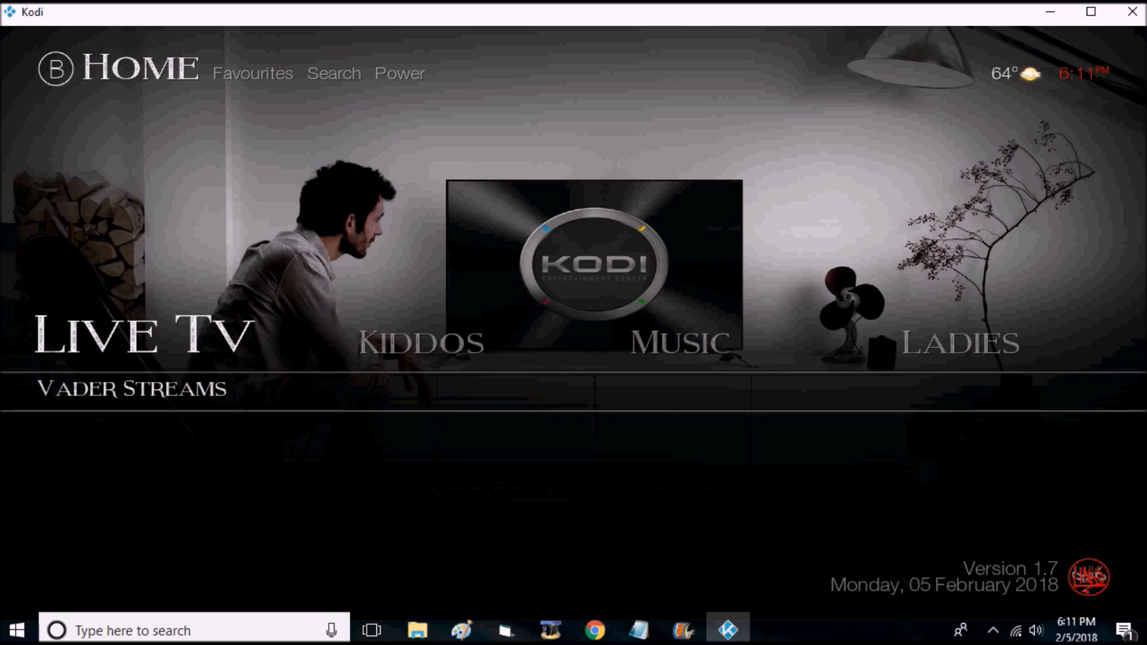
Look through the Kiddos submenu on the home screen, from Kids Zone through to Disney Collection
key(Up)
key(Right)
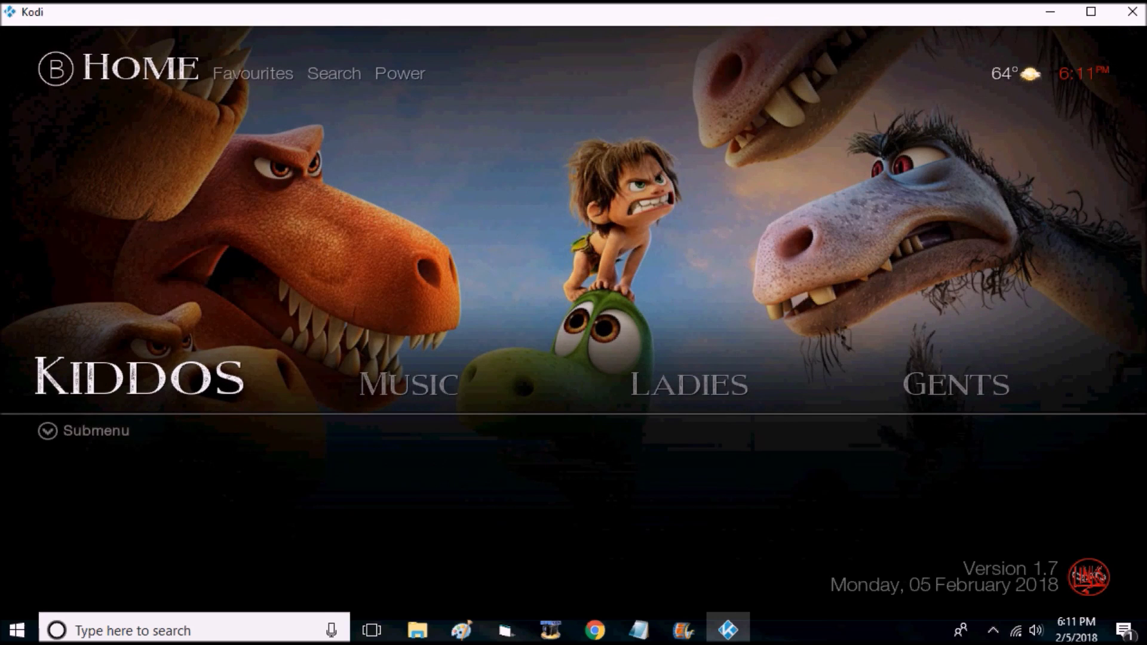
key(Down)
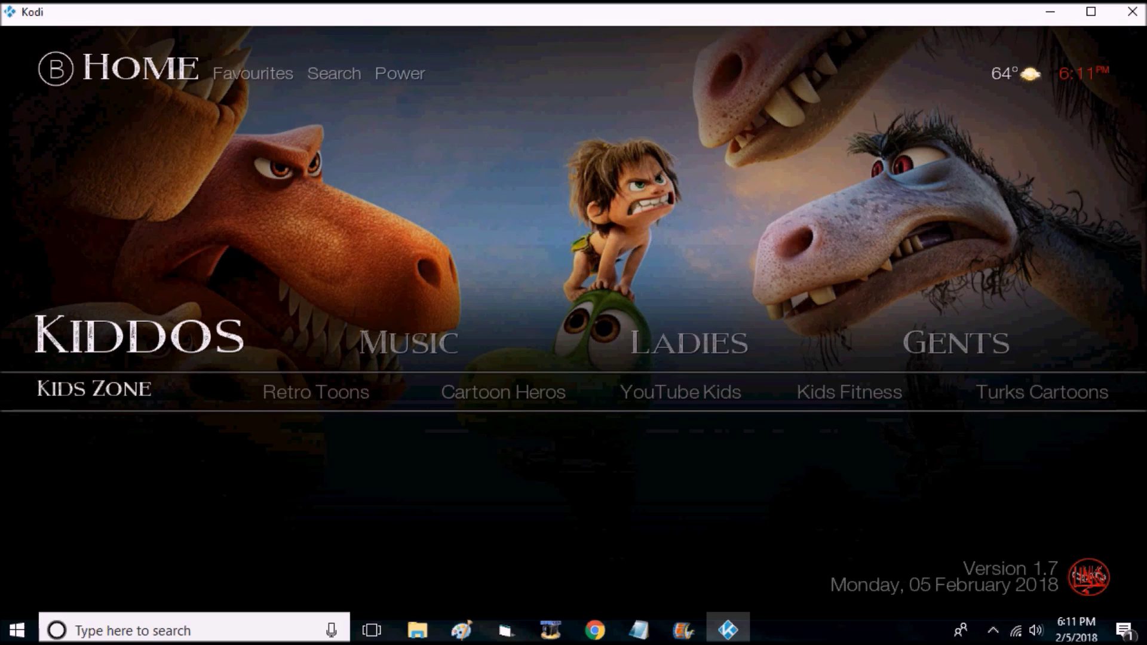
key(Right)
key(Right)
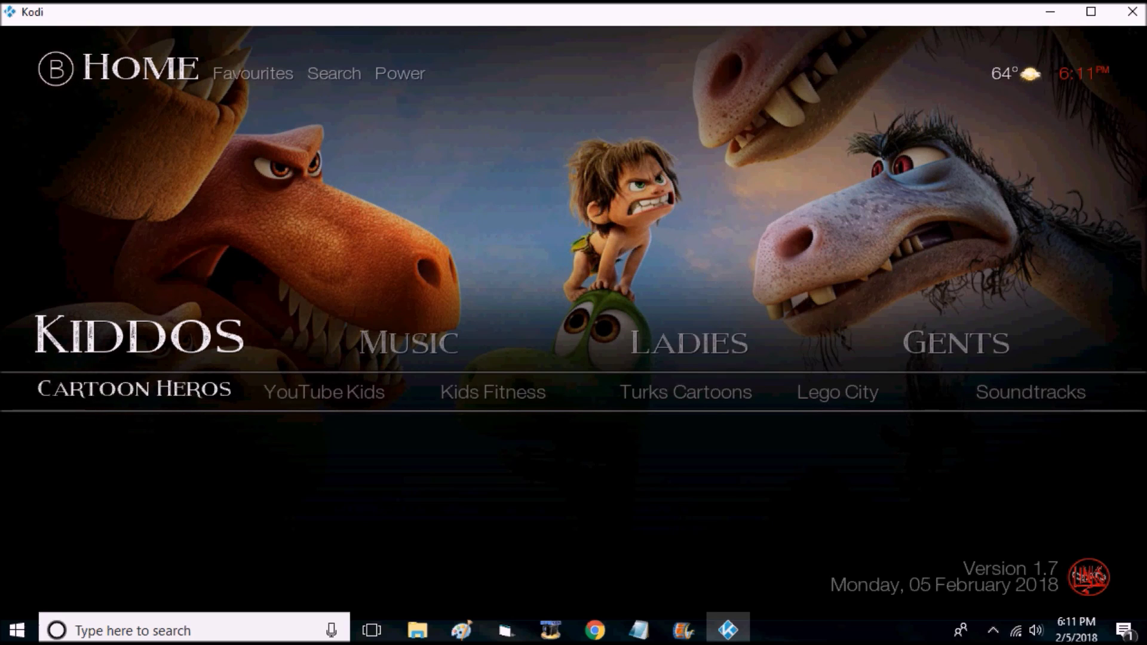
key(Right)
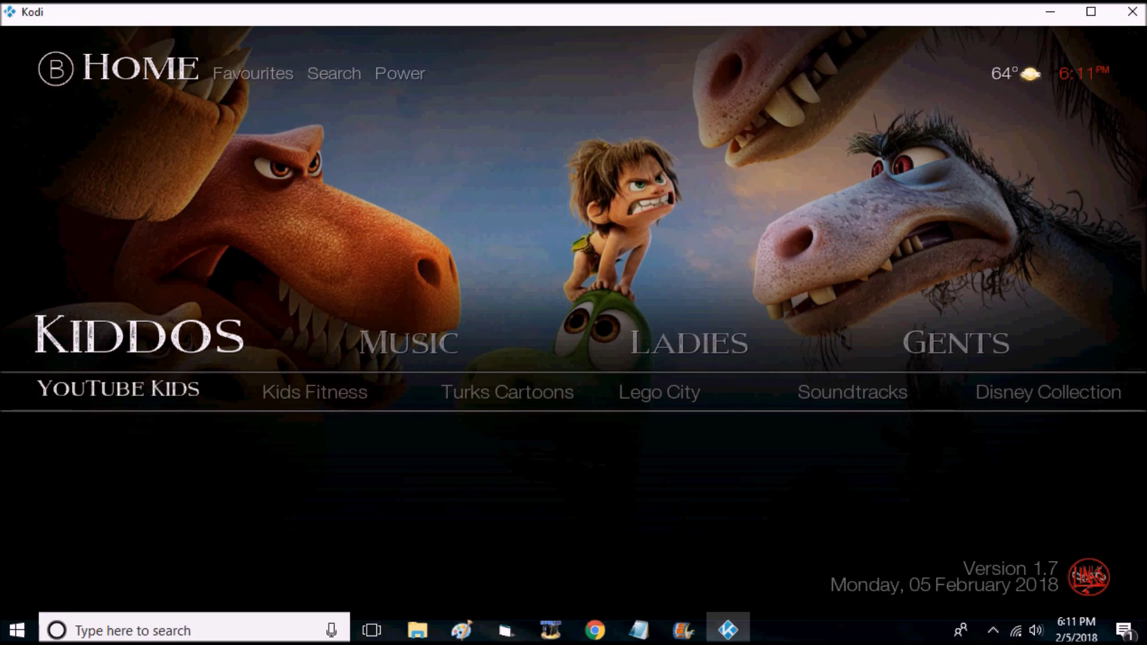
key(Right)
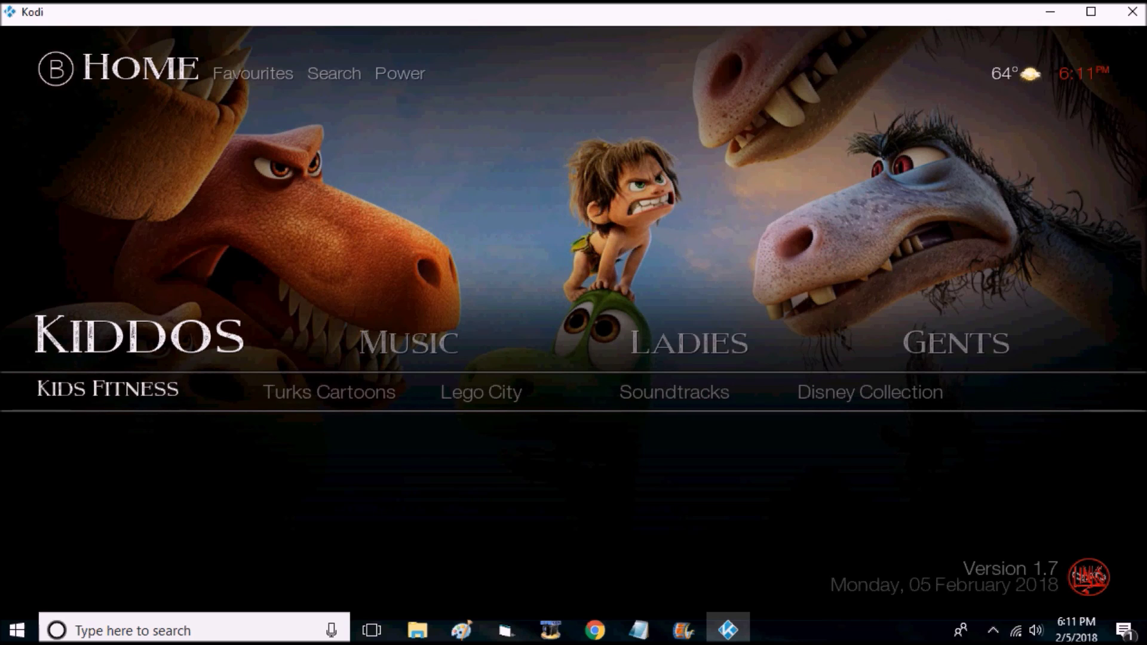
key(Right)
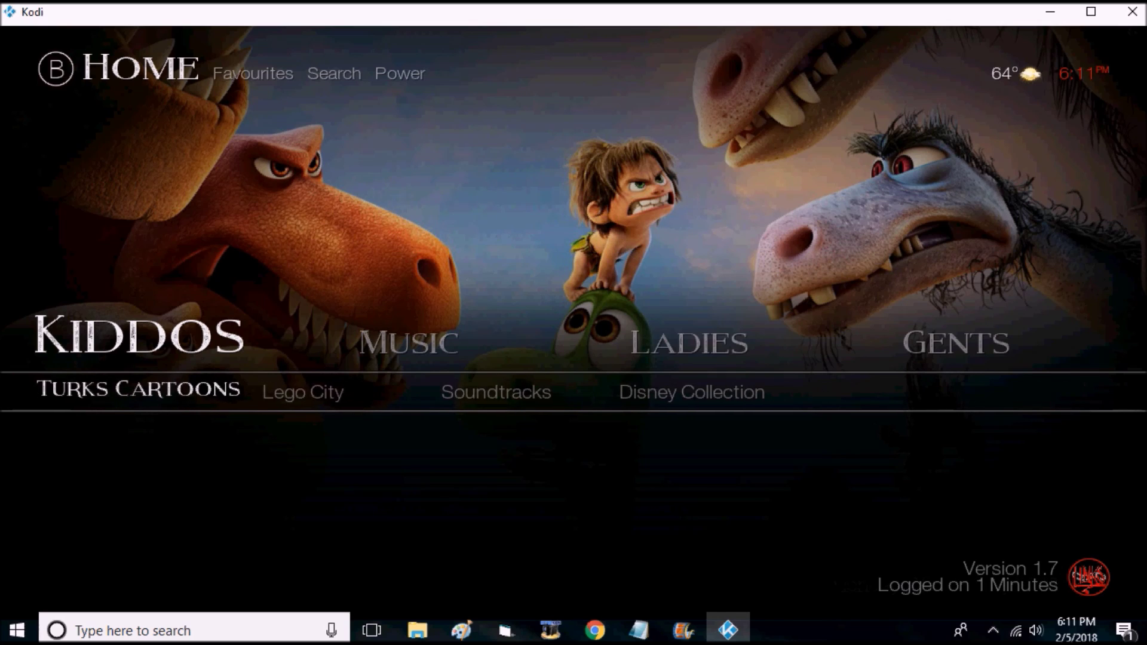
key(Right)
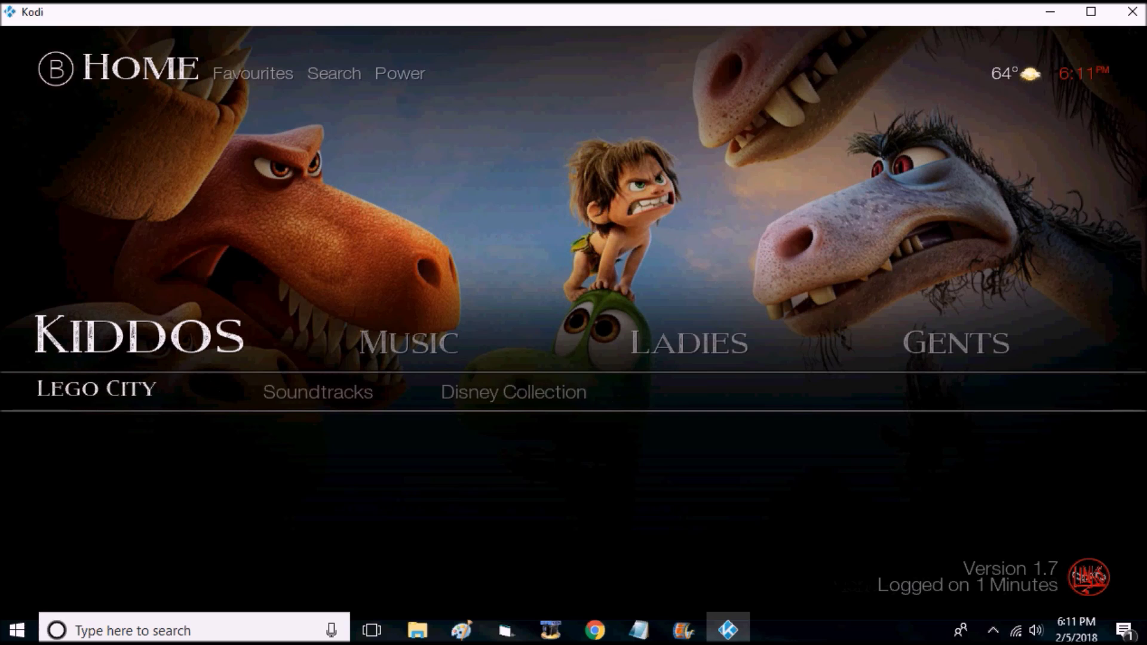
key(Right)
key(Right)
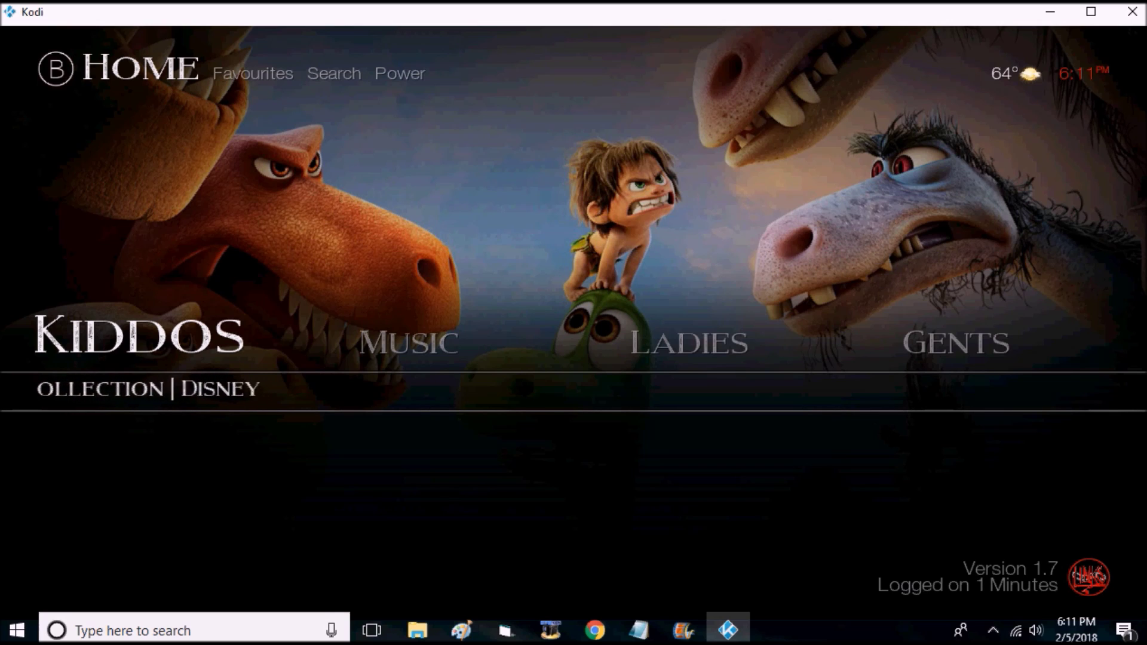
Look through the Music submenu on the home screen, from Now Music USA through to Carpool Karaoke
key(Up)
key(Right)
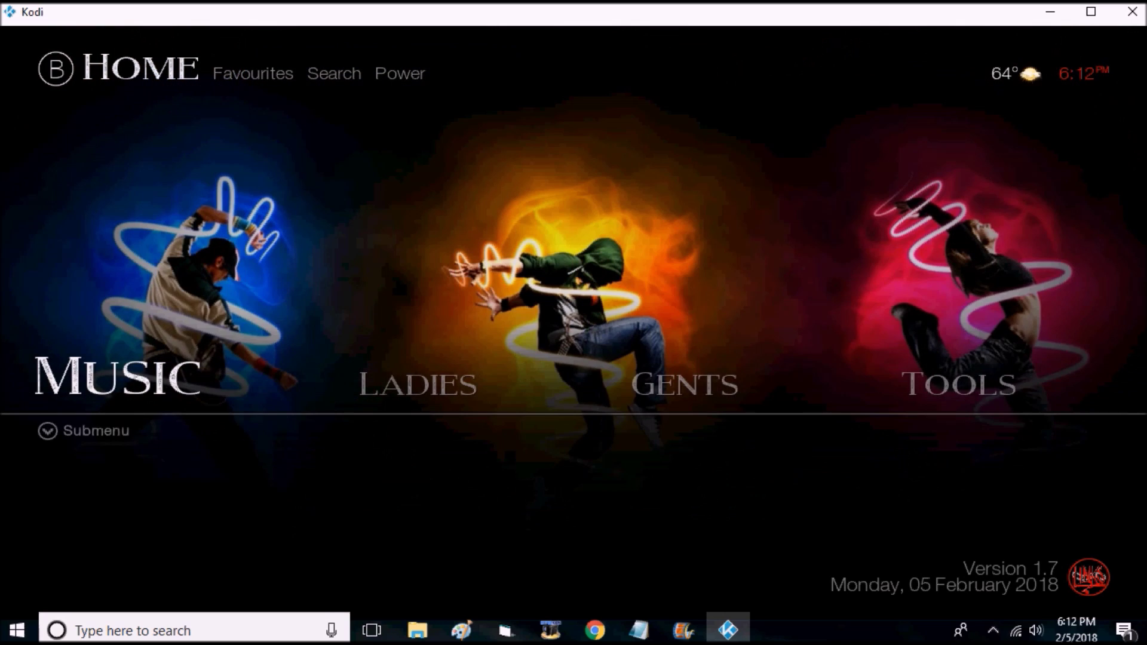
key(Down)
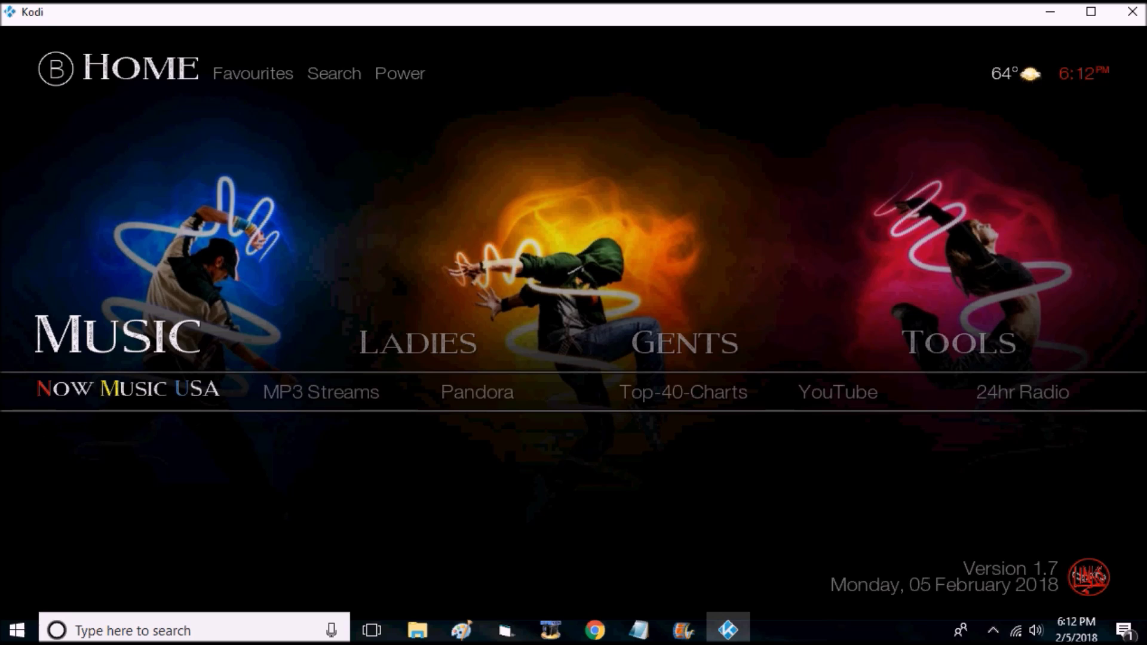
key(Right)
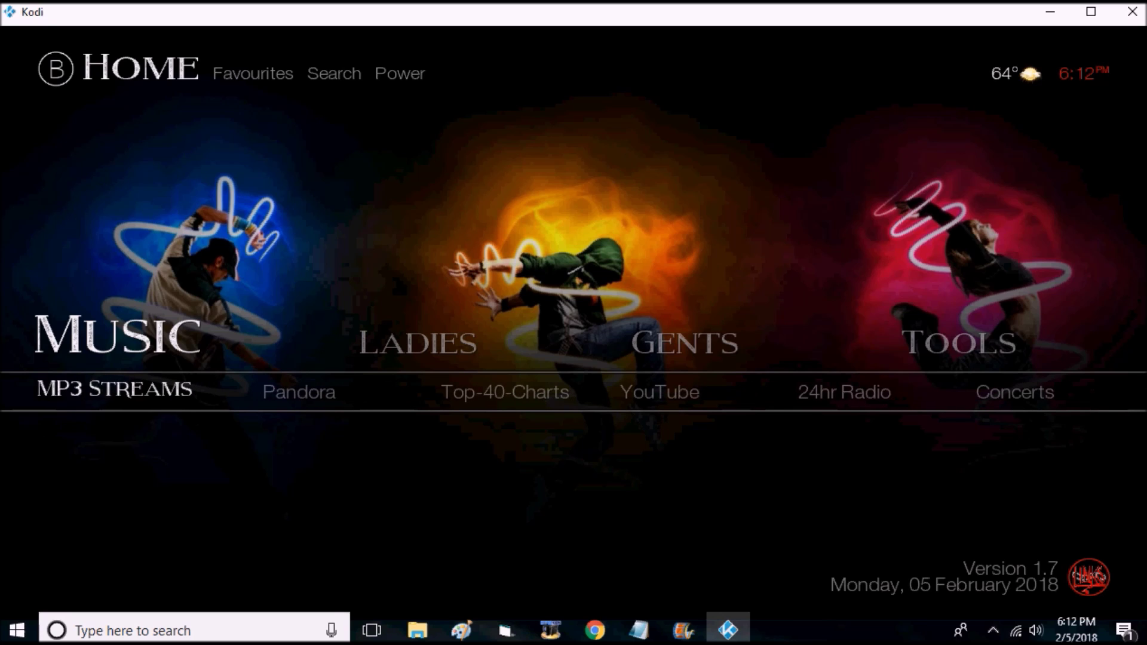
key(Right)
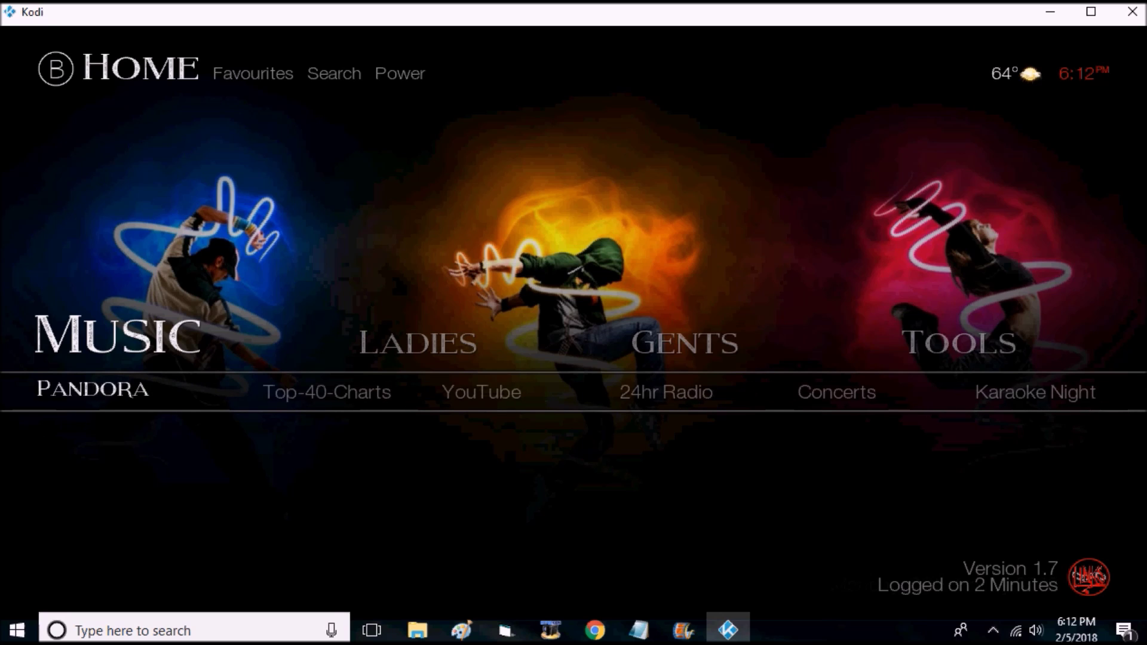
key(Right)
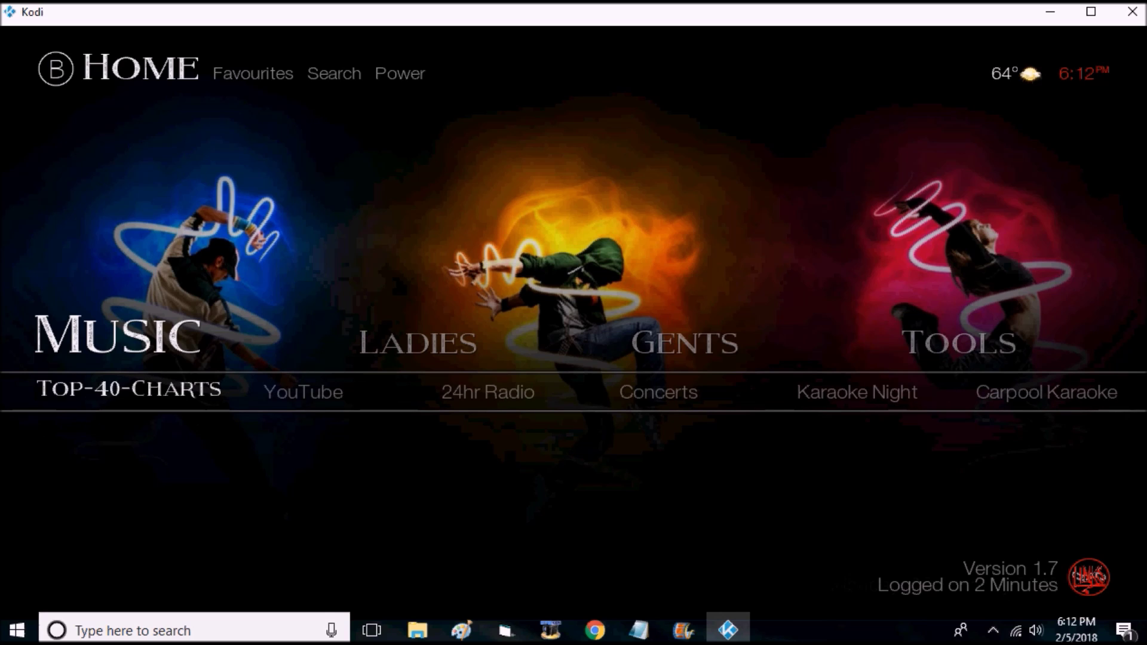
key(Right)
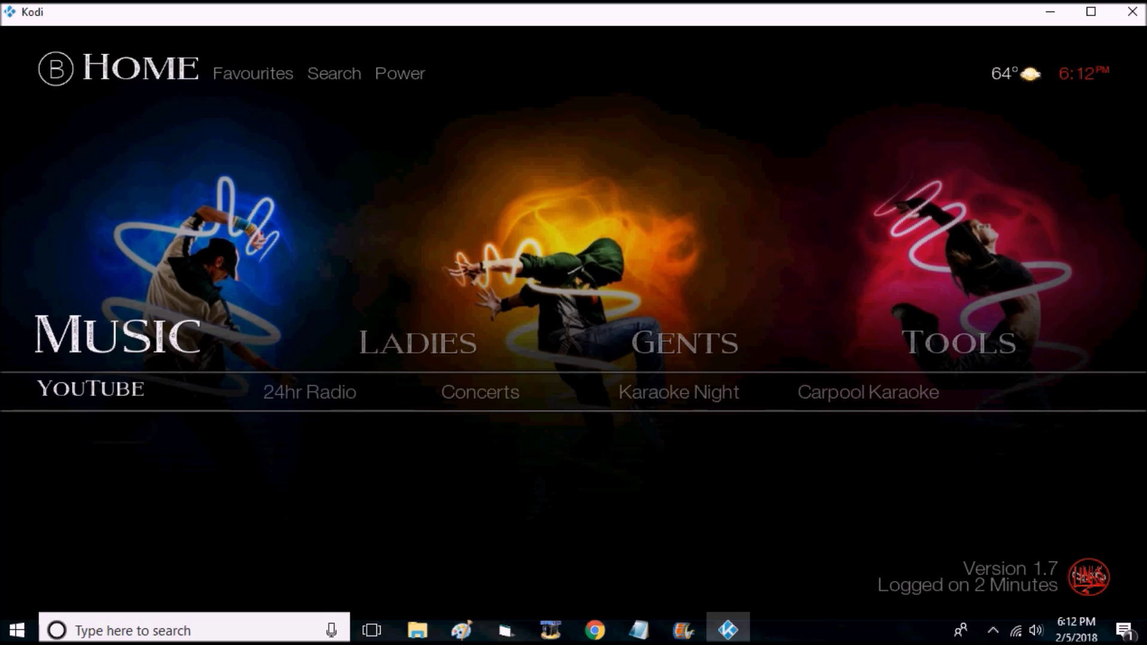
key(Right)
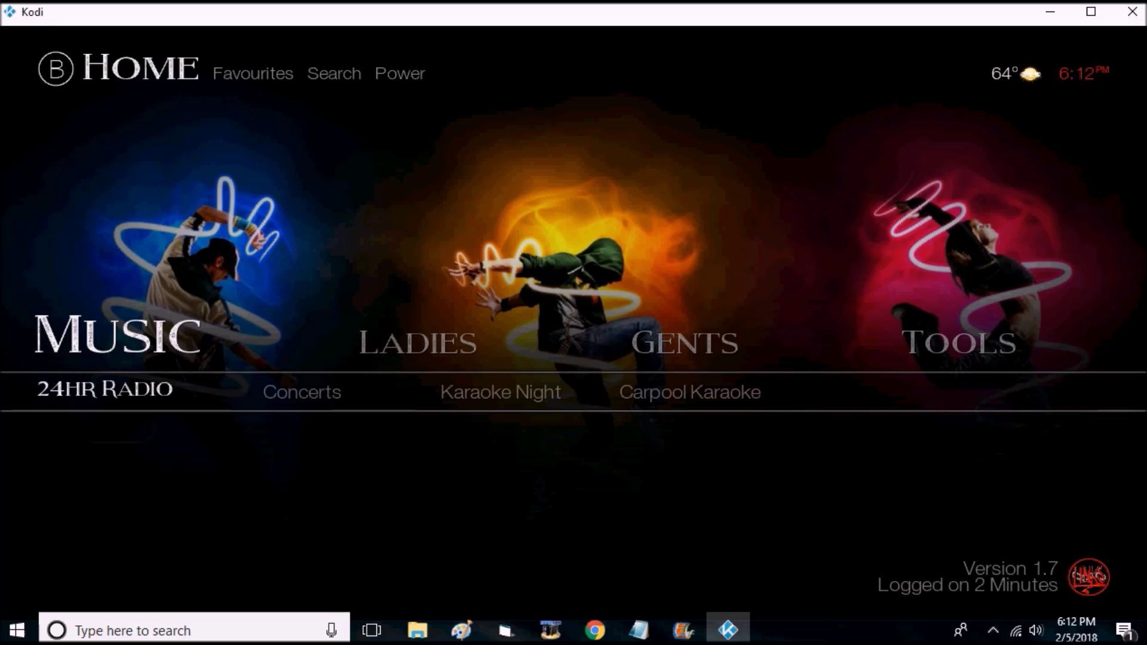
key(Right)
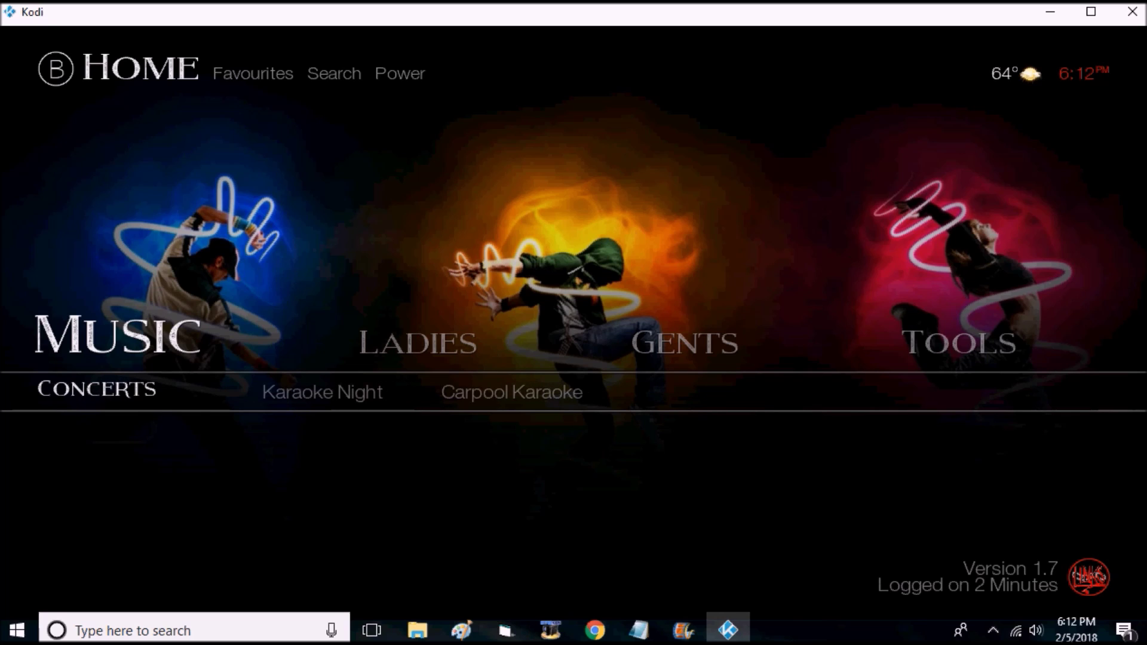
key(Right)
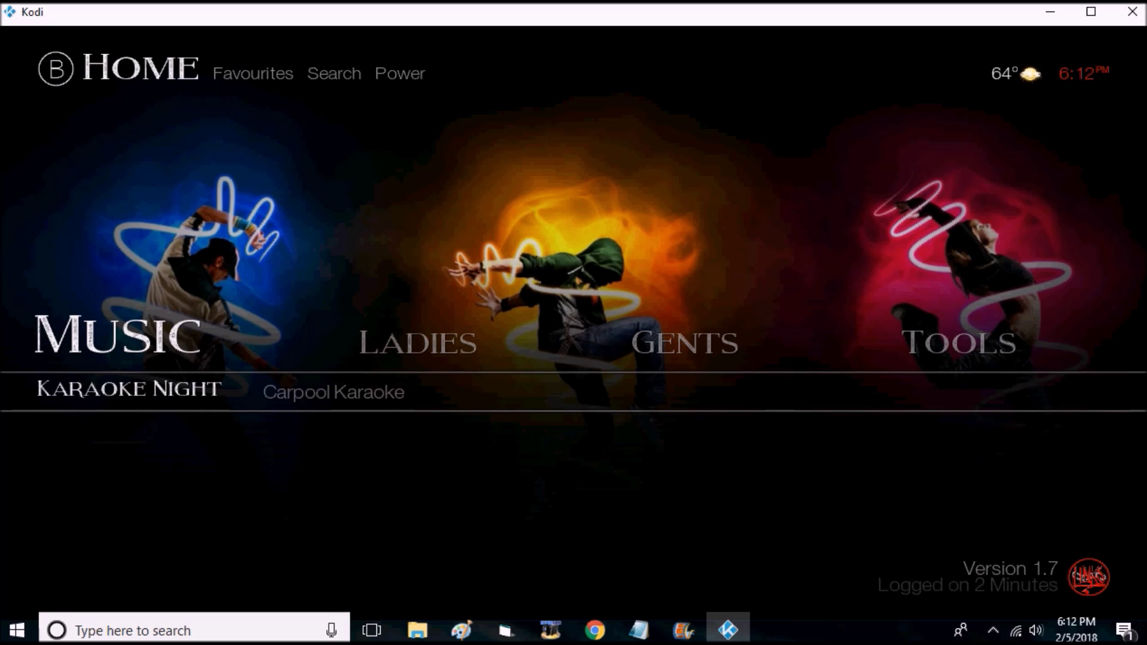
key(Right)
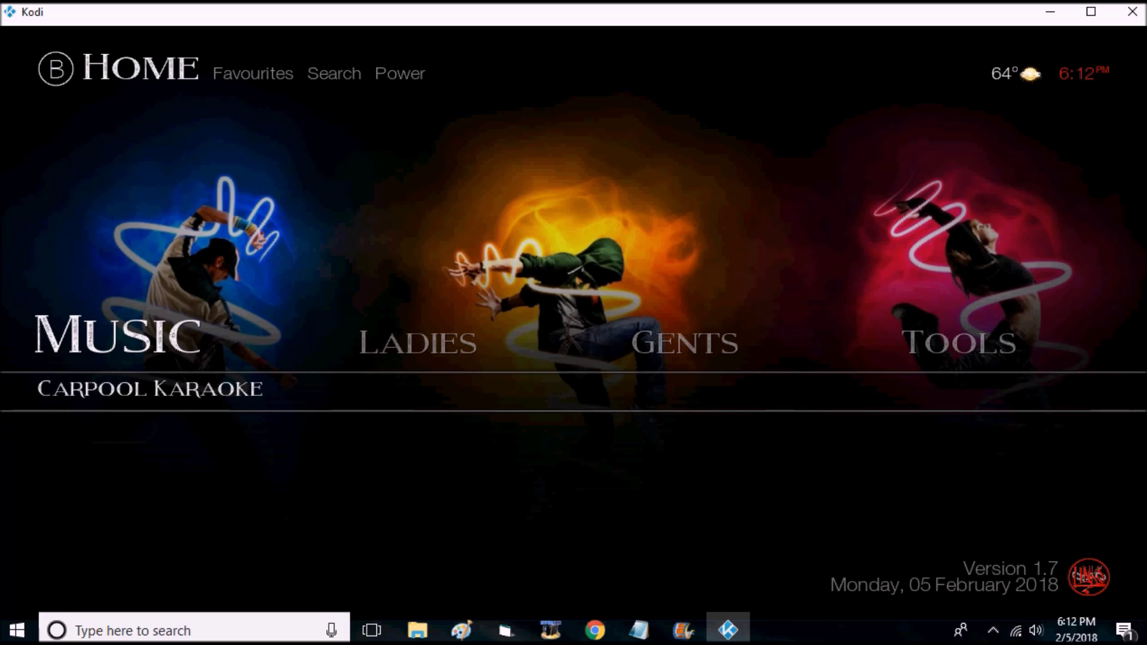
key(Down)
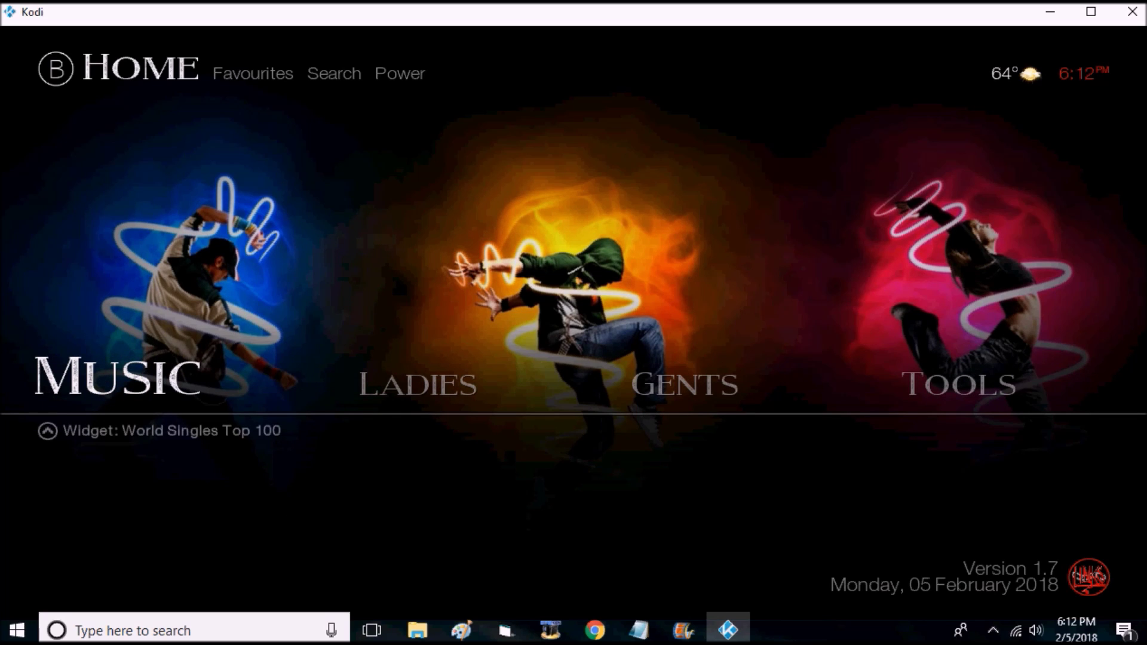
Look through the Ladies submenu on the home screen, from Tasty through to GrubHub
key(Right)
key(Up)
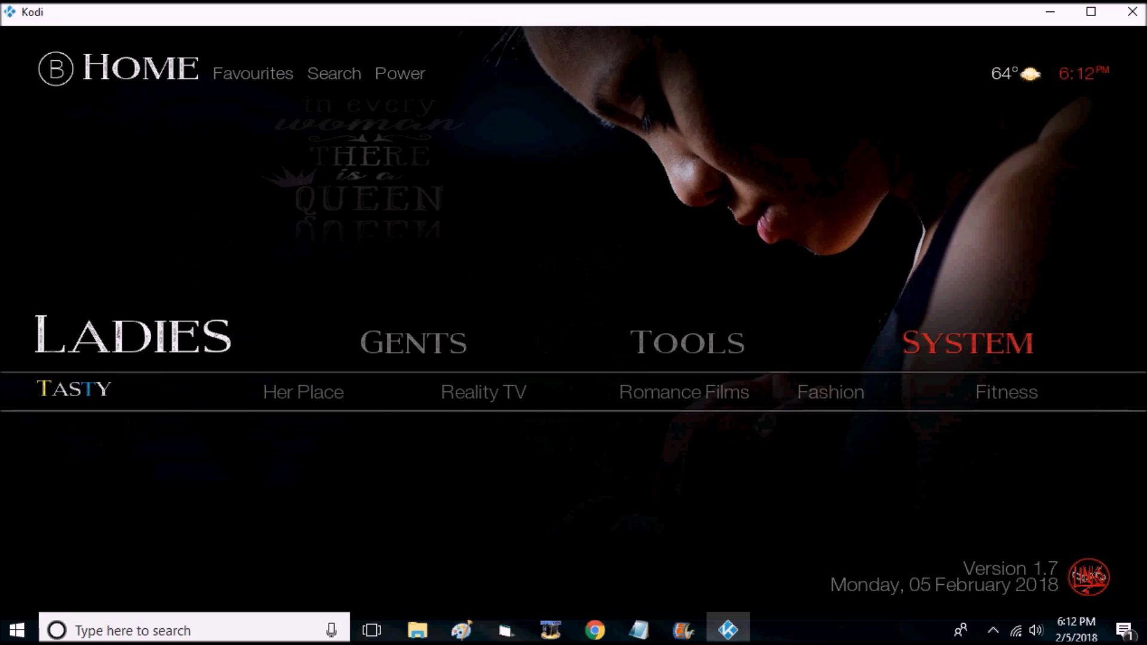
key(Right)
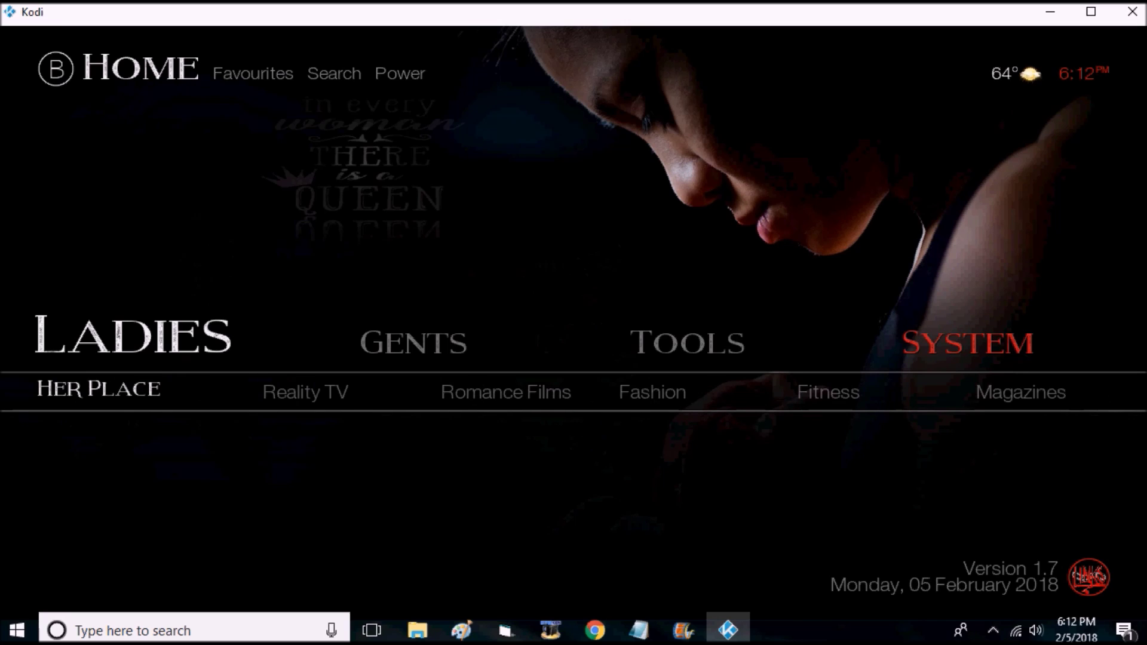
key(Right)
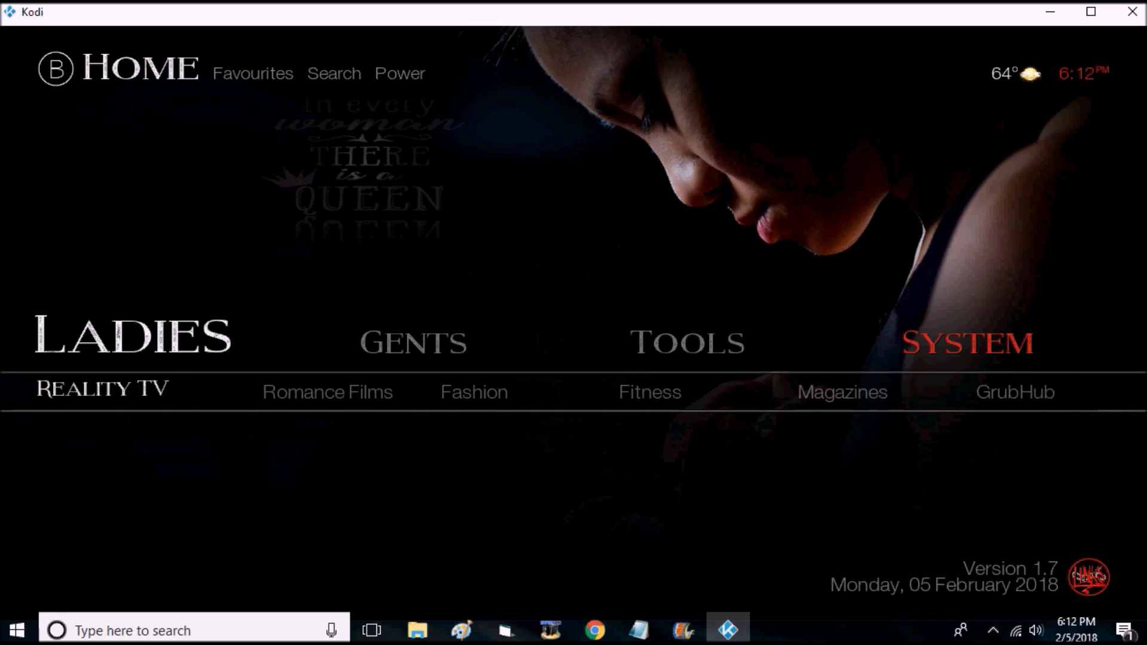
key(Right)
key(Right)
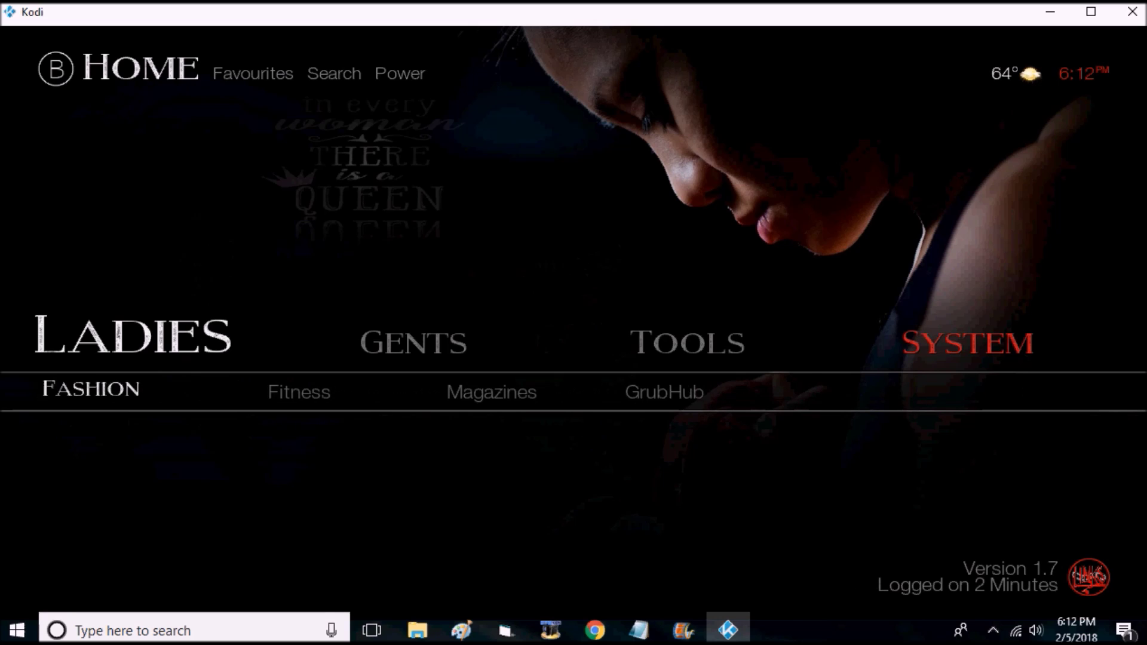
key(Right)
key(Right)
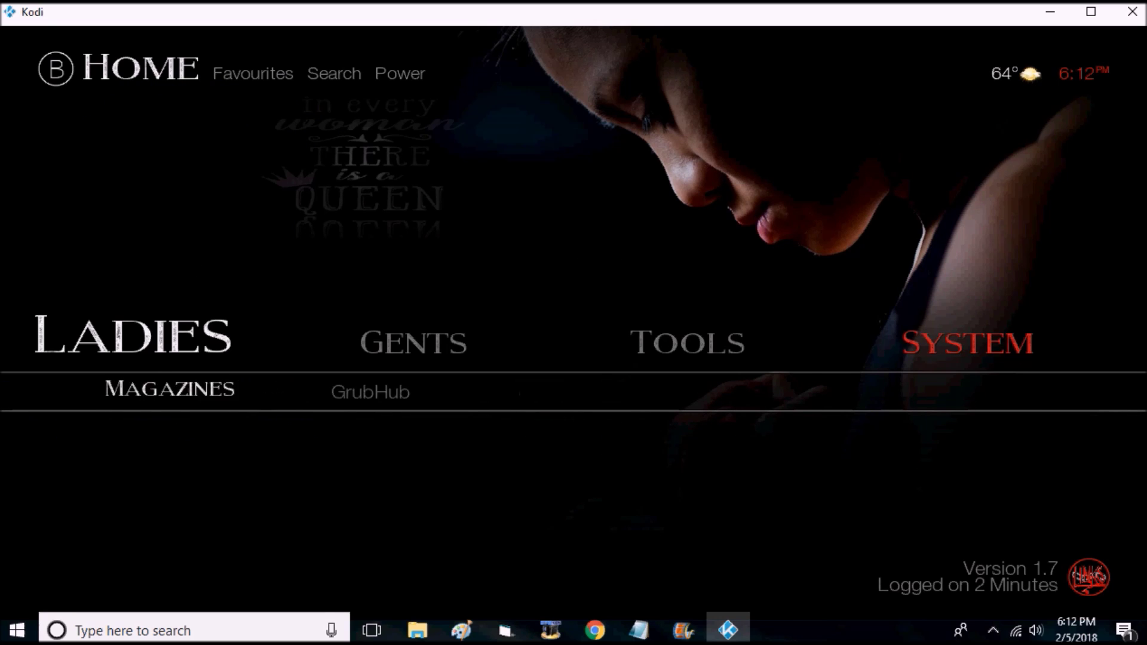
key(Right)
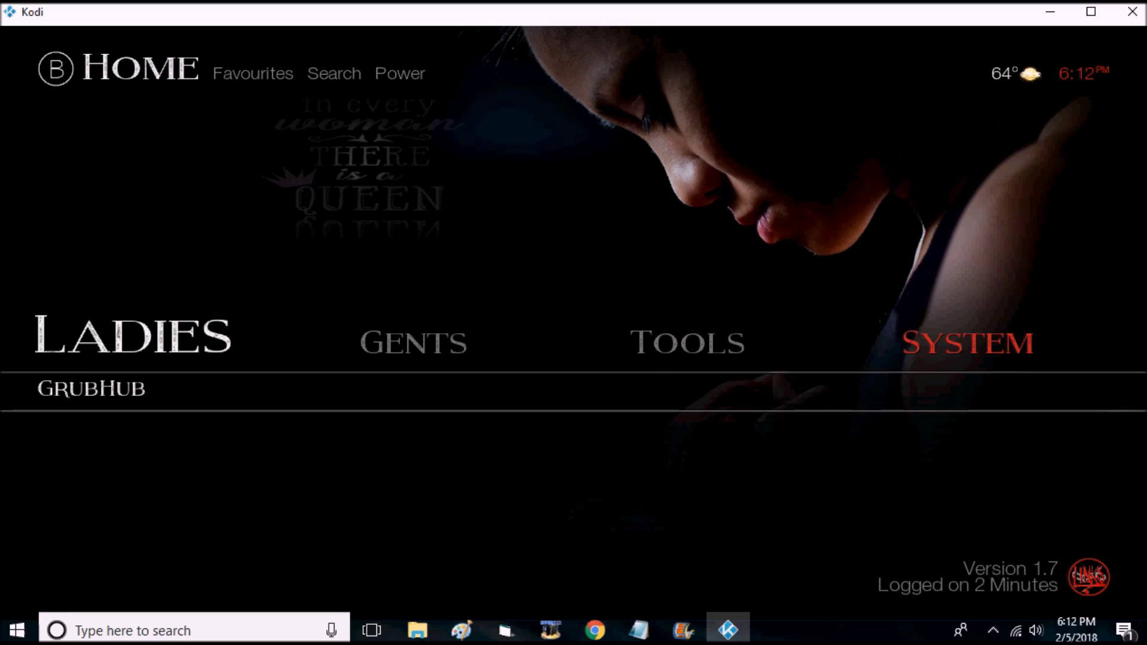
Look through the Gents submenu on the home screen, from War through to Urban Empire
key(Up)
key(Right)
key(Down)
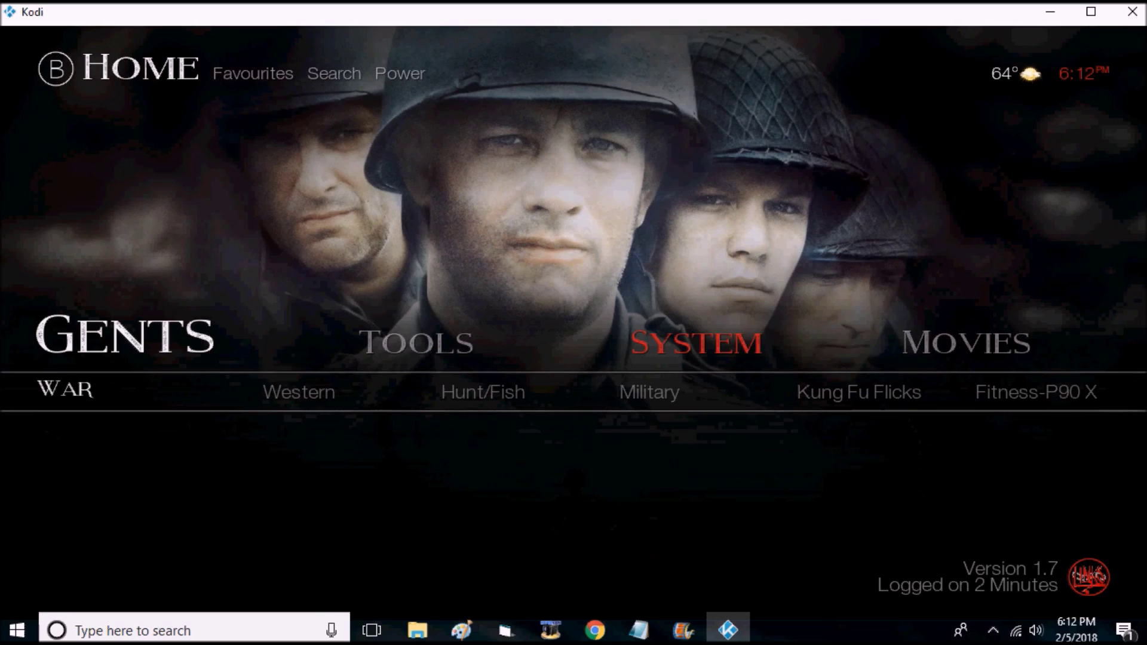
key(Right)
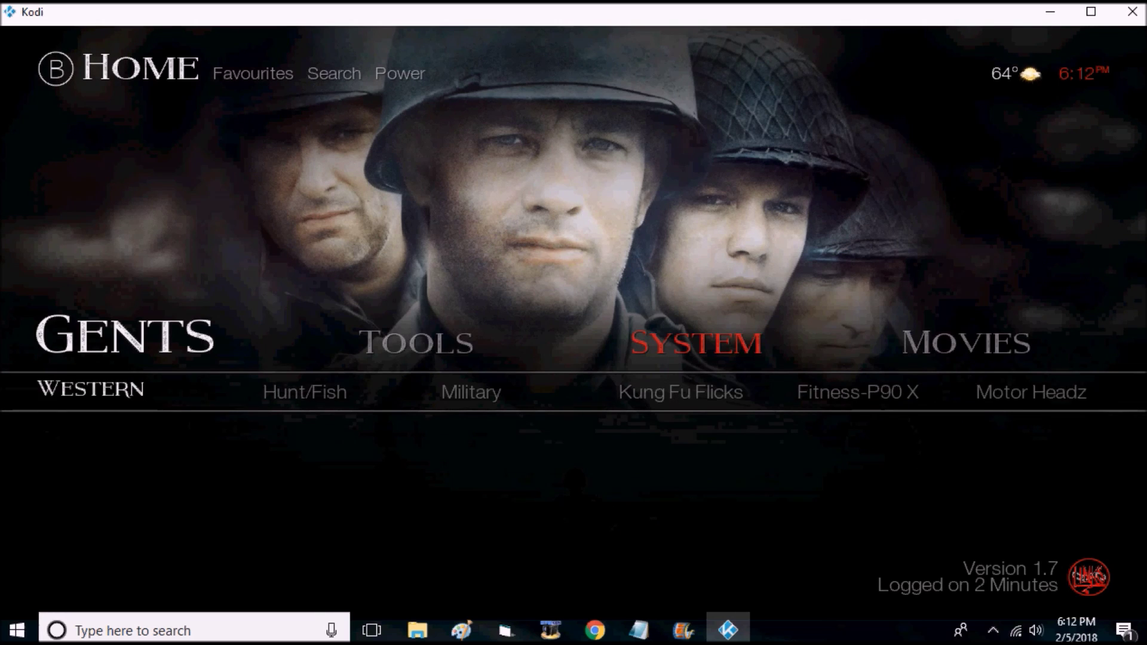
key(Right)
key(Right)
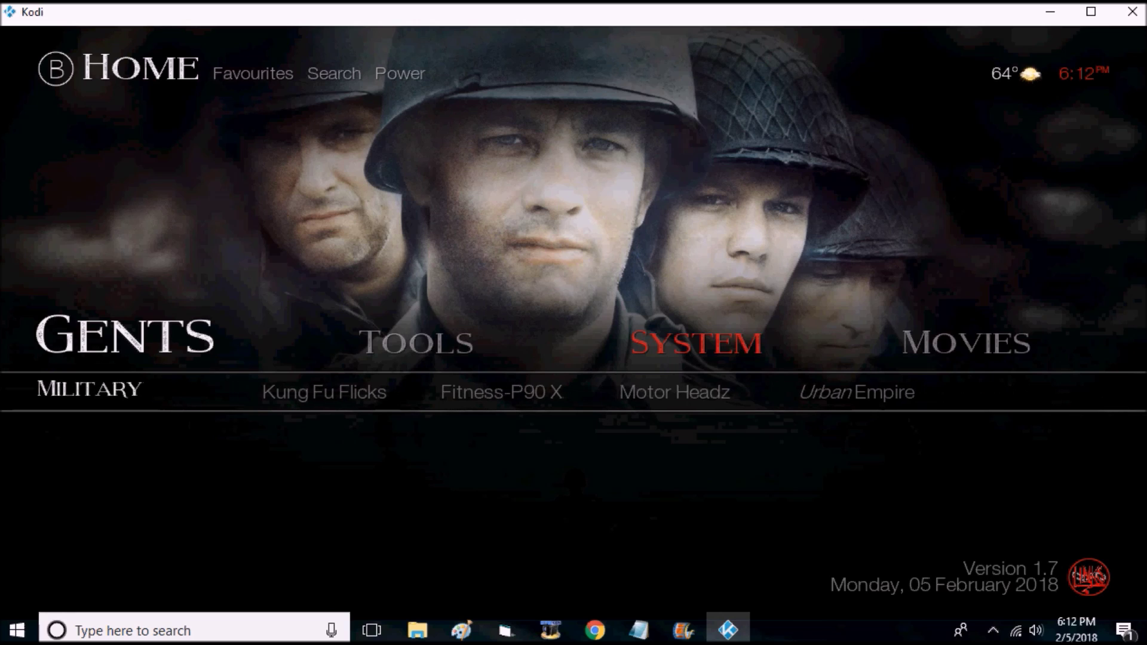
key(Right)
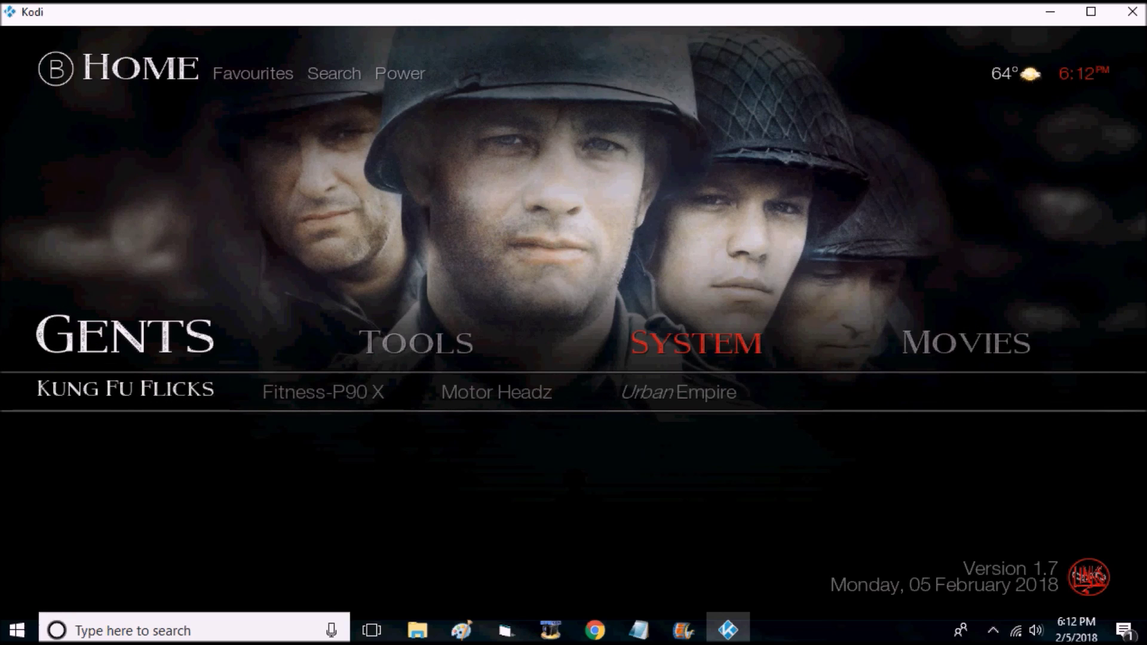
key(Right)
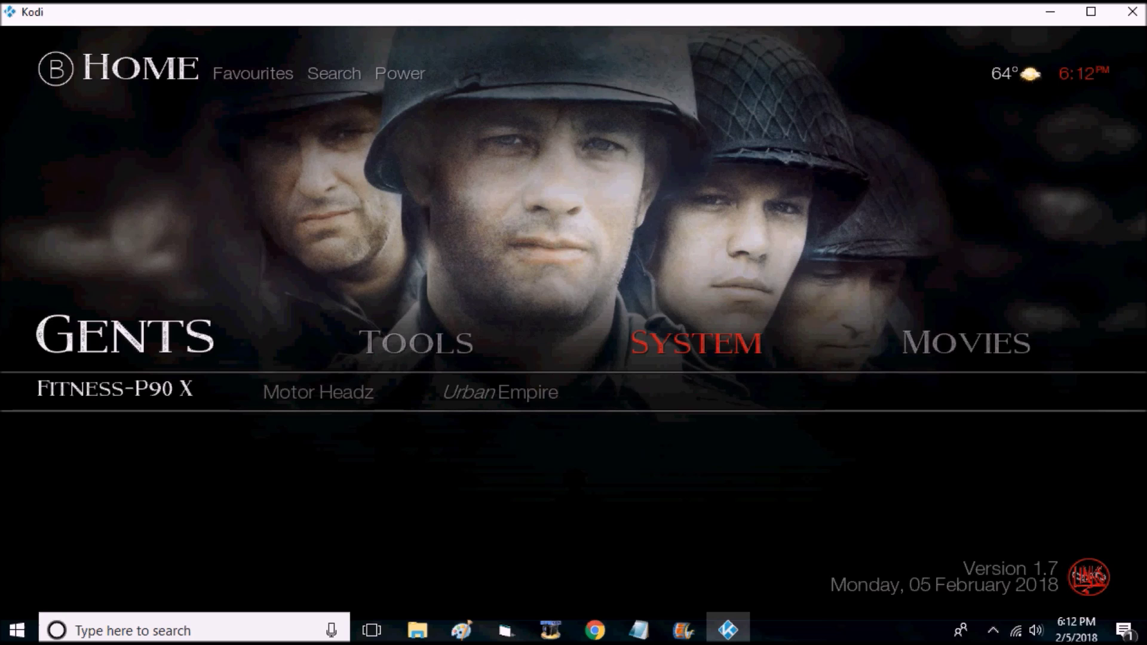
key(Right)
key(Right)
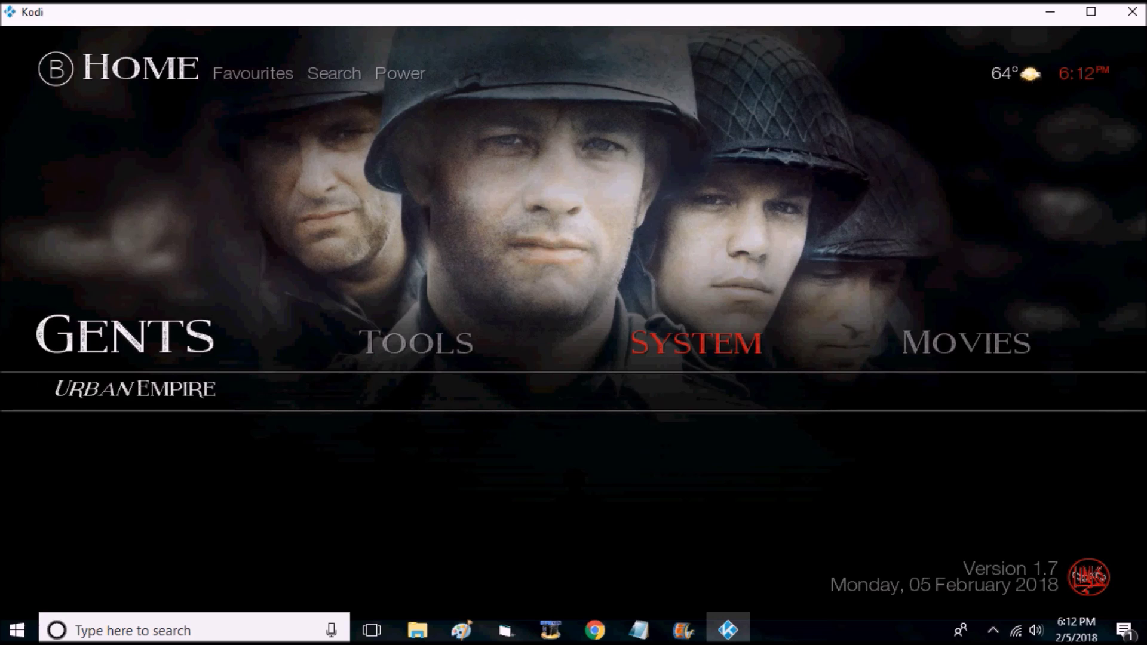
Look through the Tools submenu on the home screen, from SD Wizard through to Notifications
key(Up)
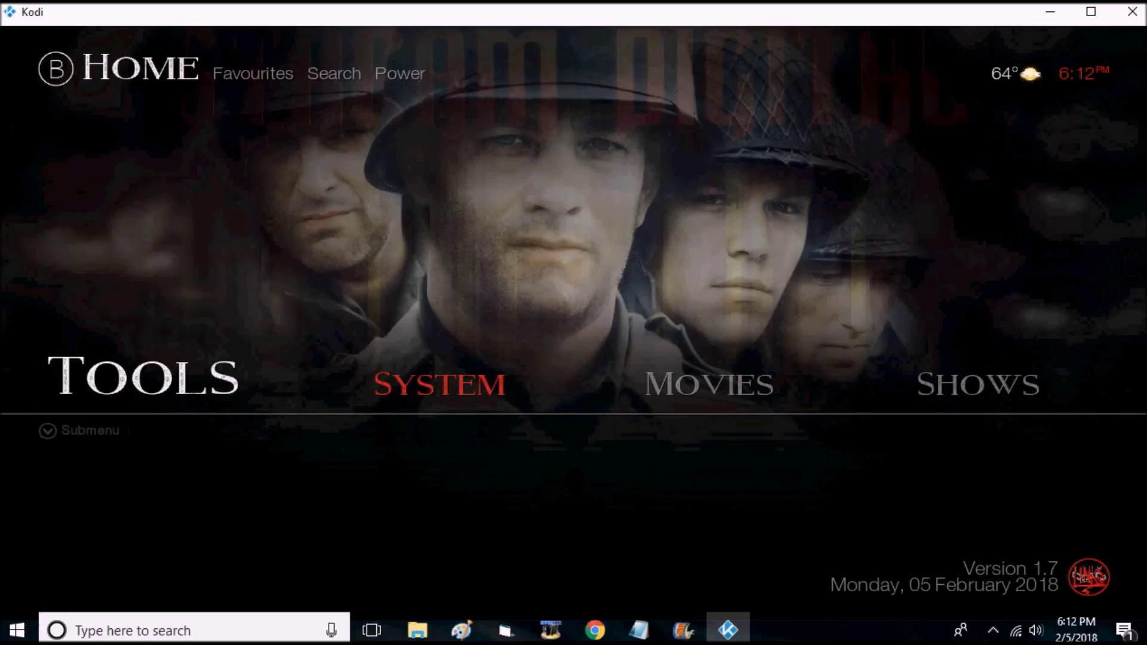
key(Down)
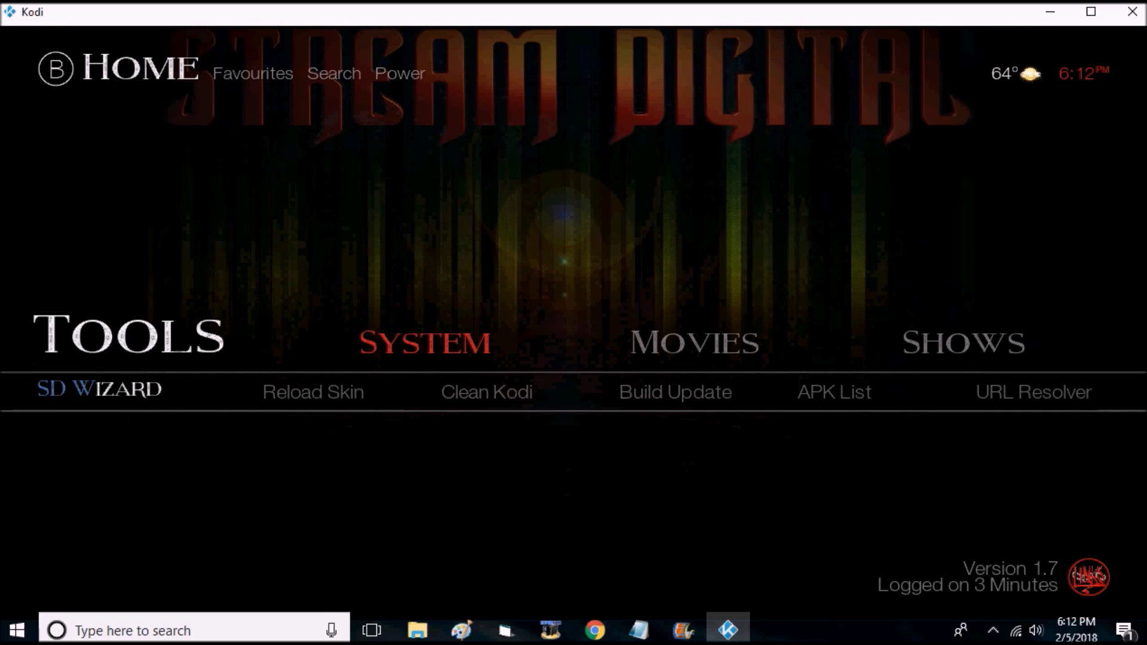
key(Right)
key(Right)
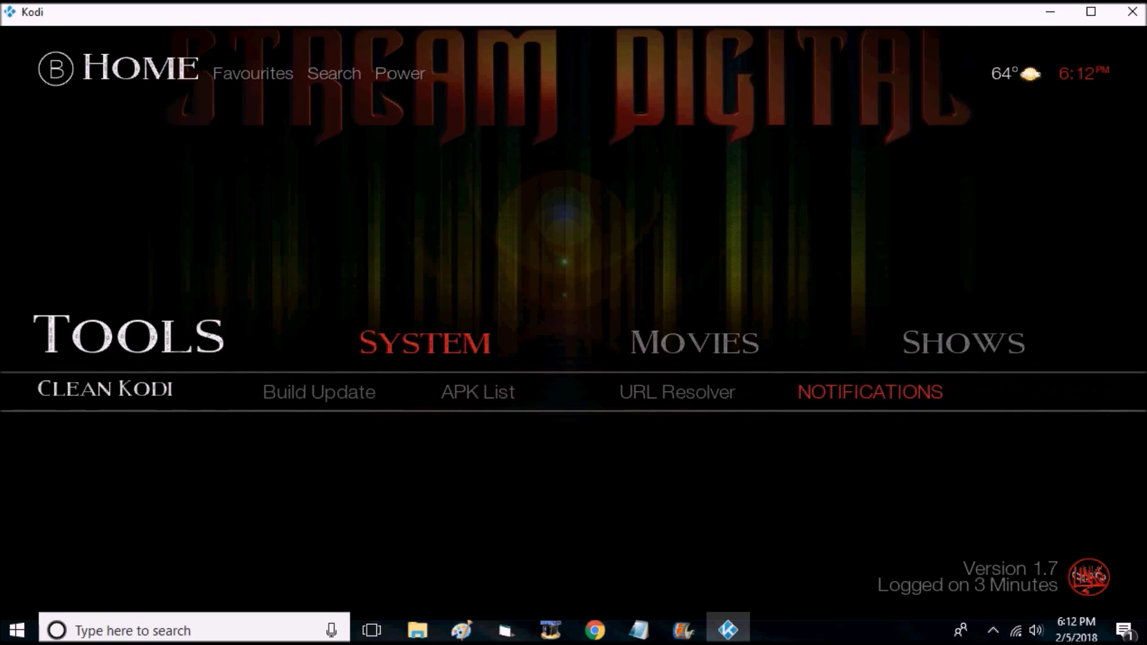
key(Right)
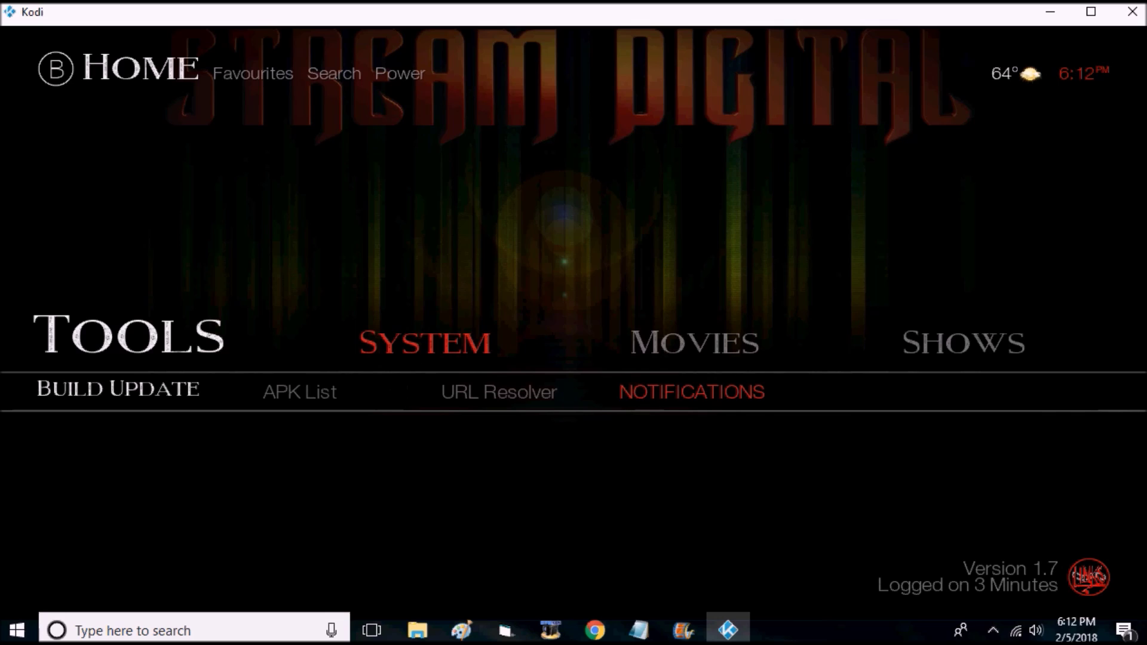
key(Right)
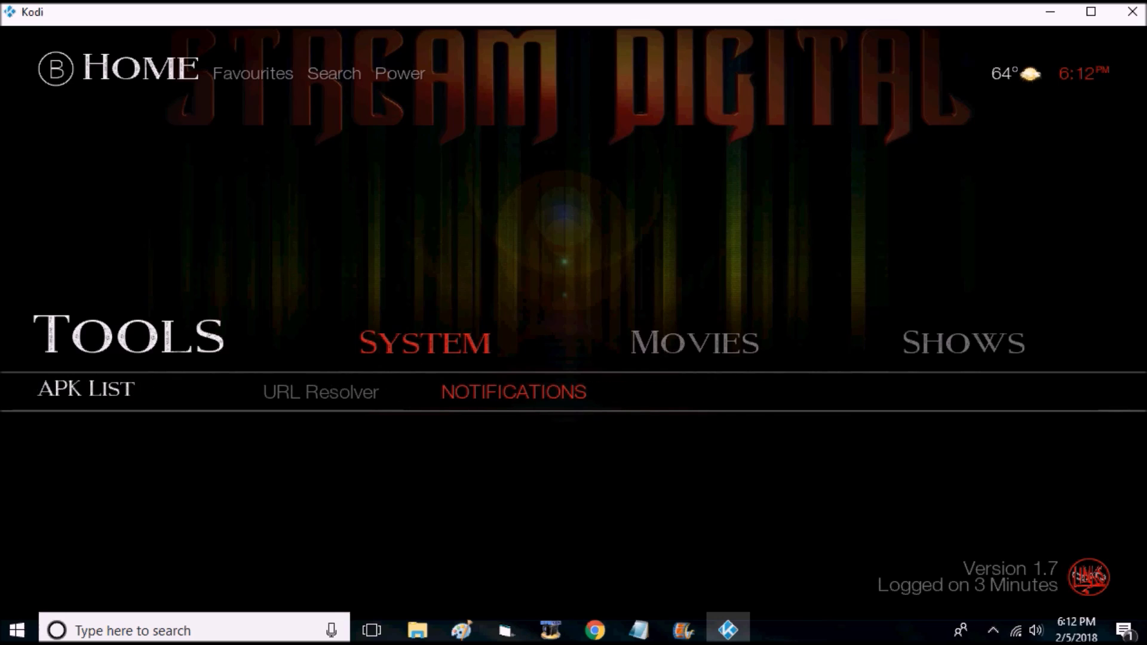
key(Right)
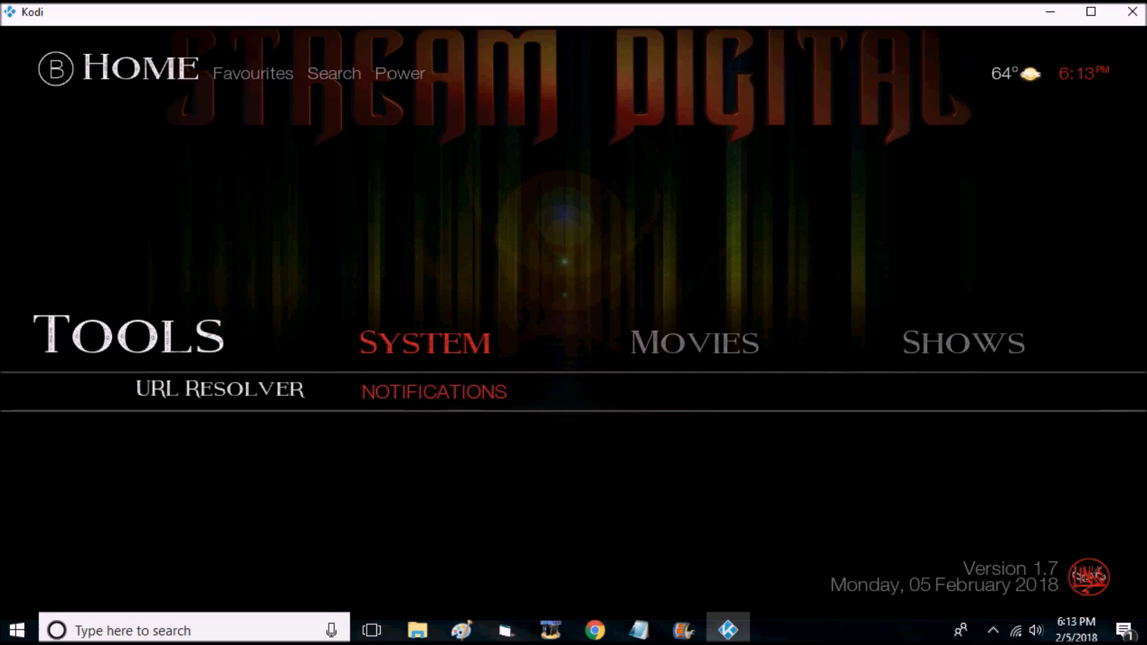
key(Right)
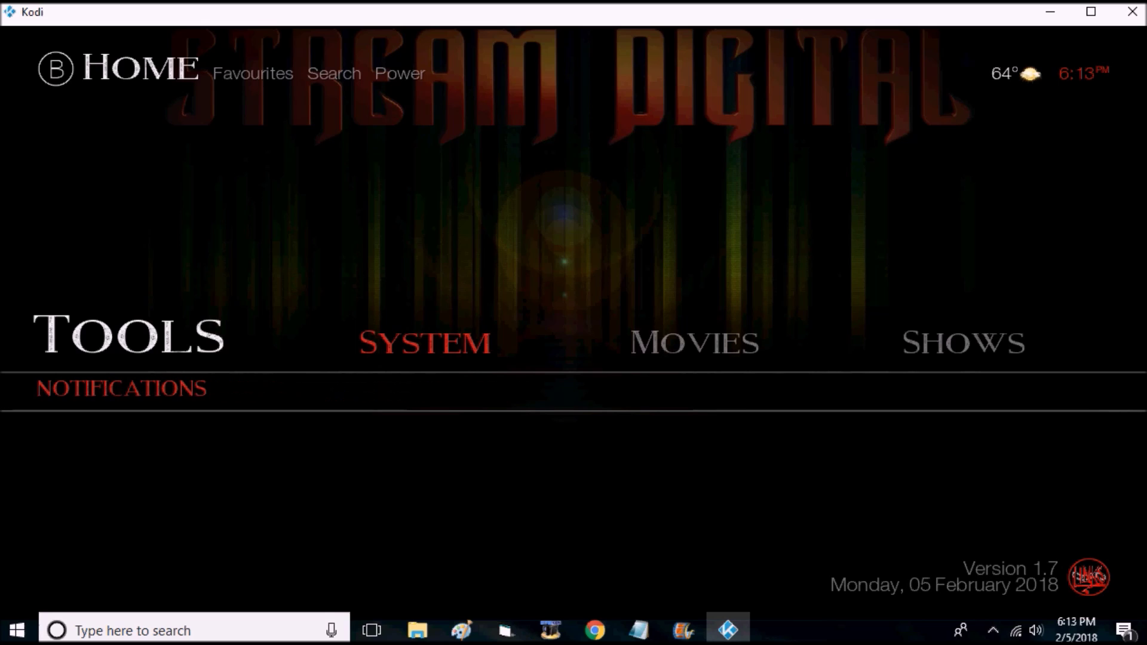
Look through the System submenu on the home screen, from Skin Settings through to Weather
key(Up)
key(Right)
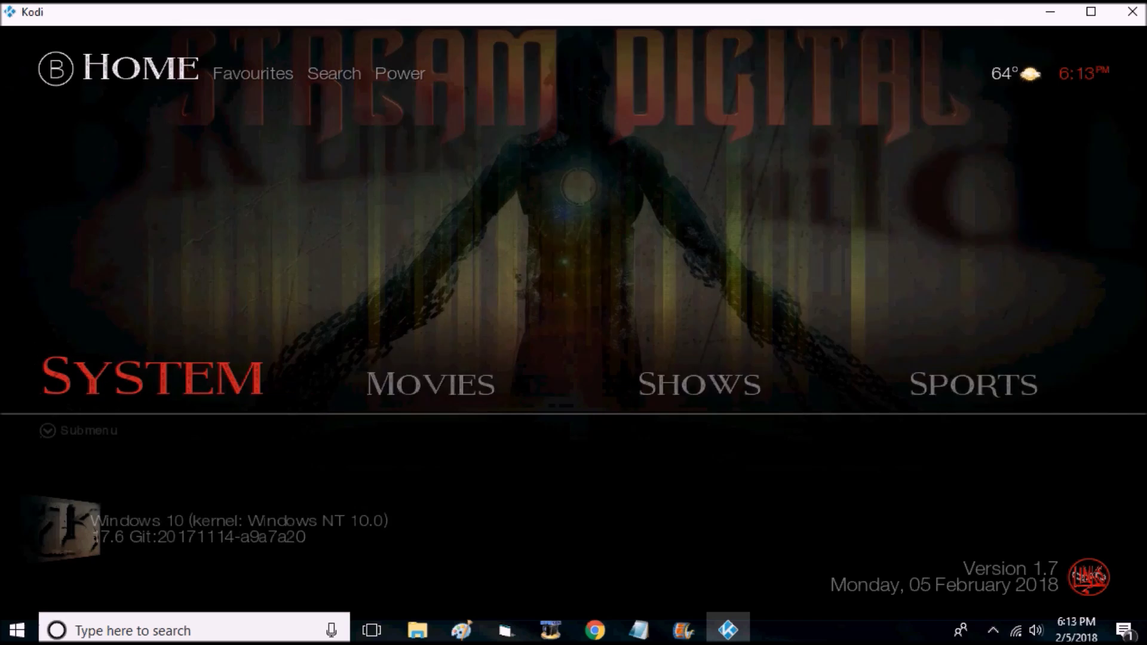
key(Down)
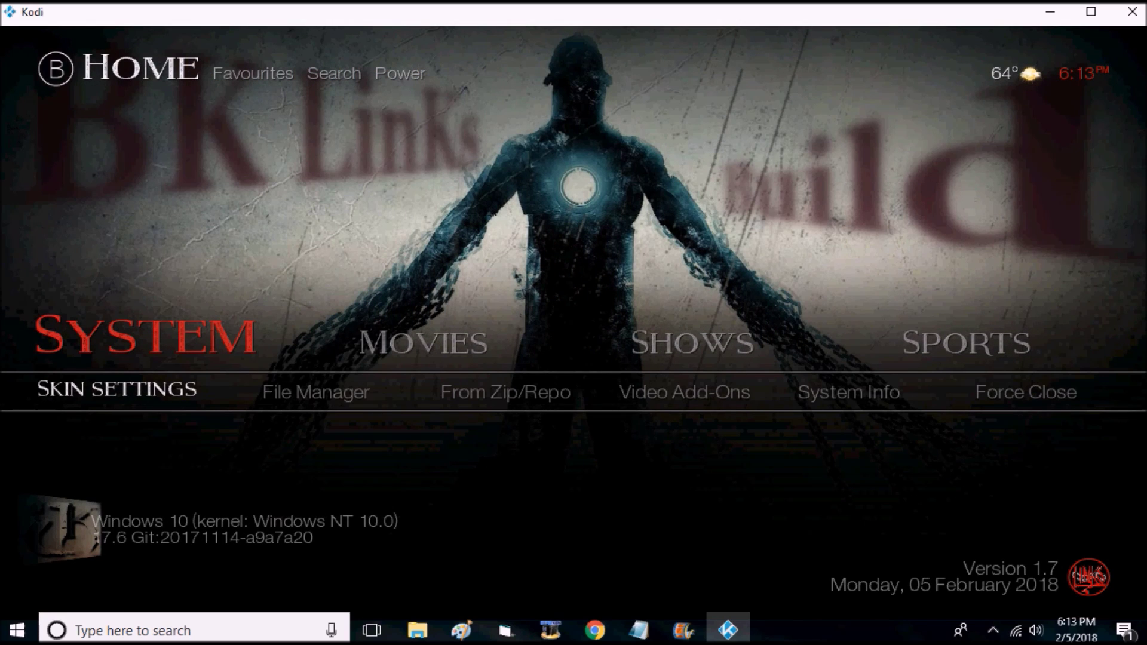
key(Right)
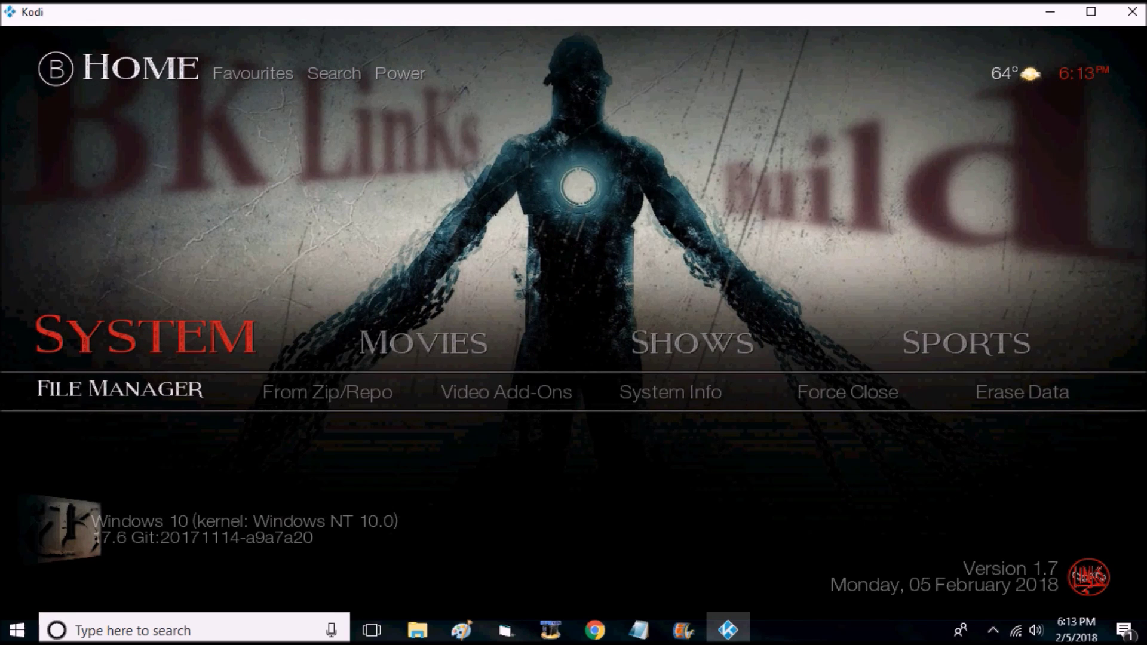
key(Right)
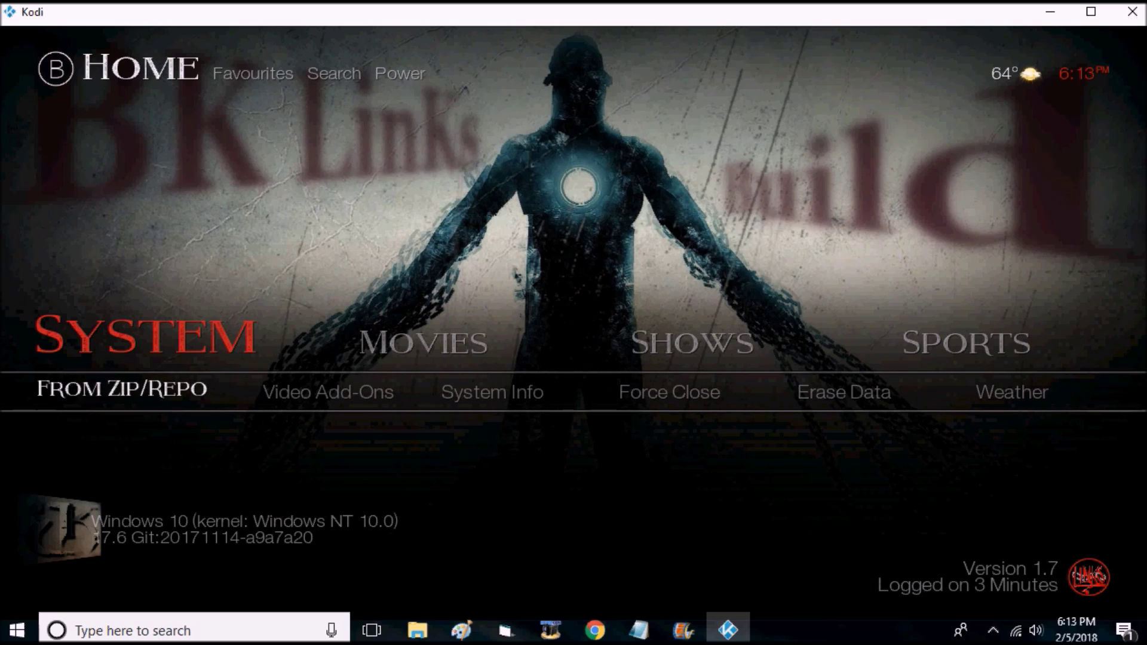
key(Right)
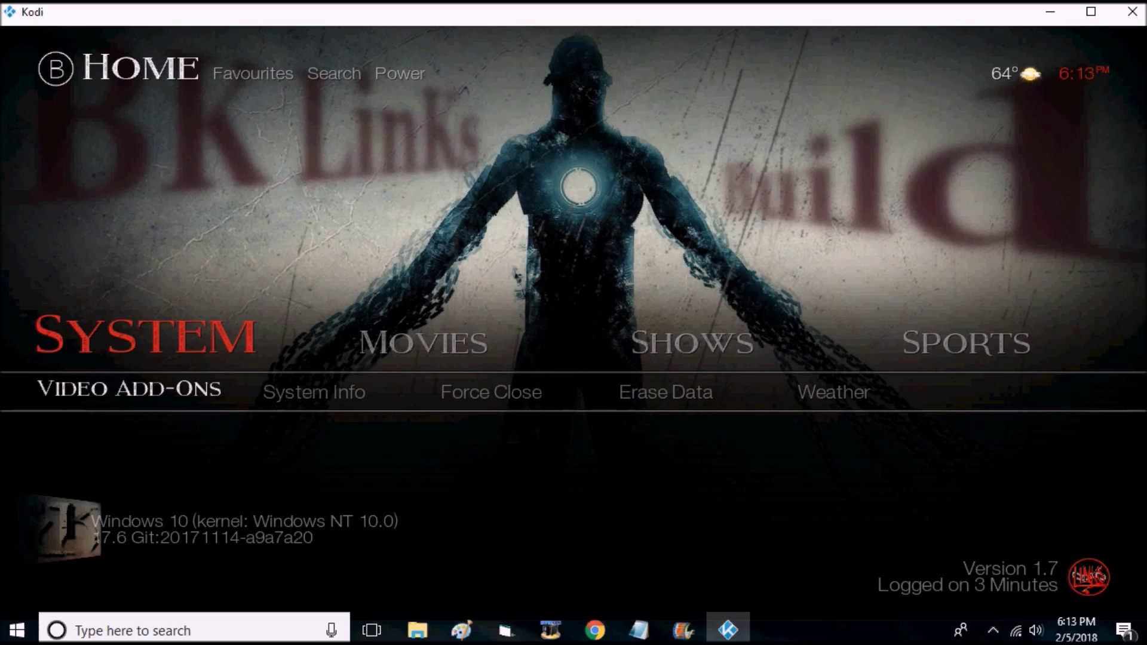
key(Right)
key(Right)
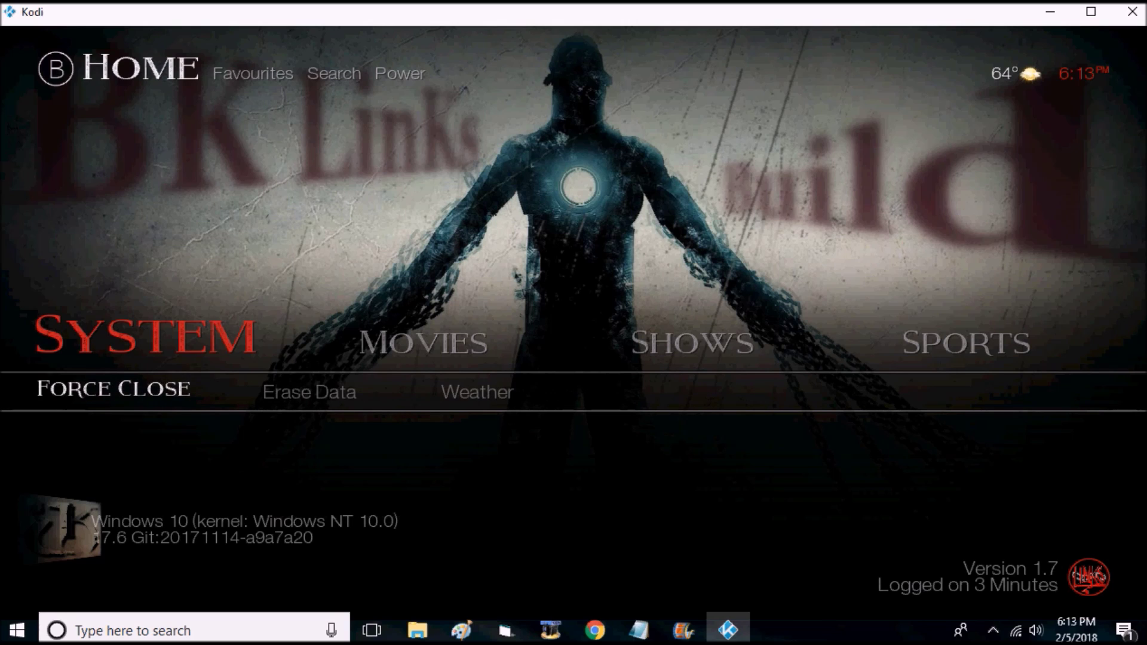
key(Left)
key(Right)
key(Right)
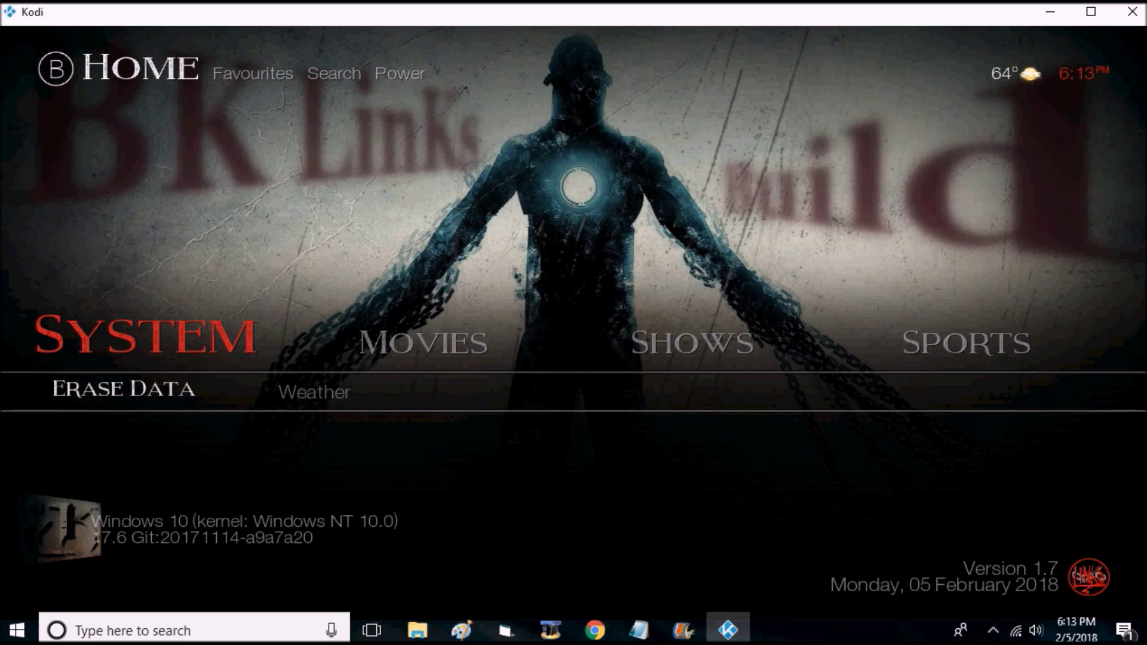
key(Right)
Browse the Monster Munch widget of the Movies section through to Crossing Point (2017), and return to the home menu
key(Up)
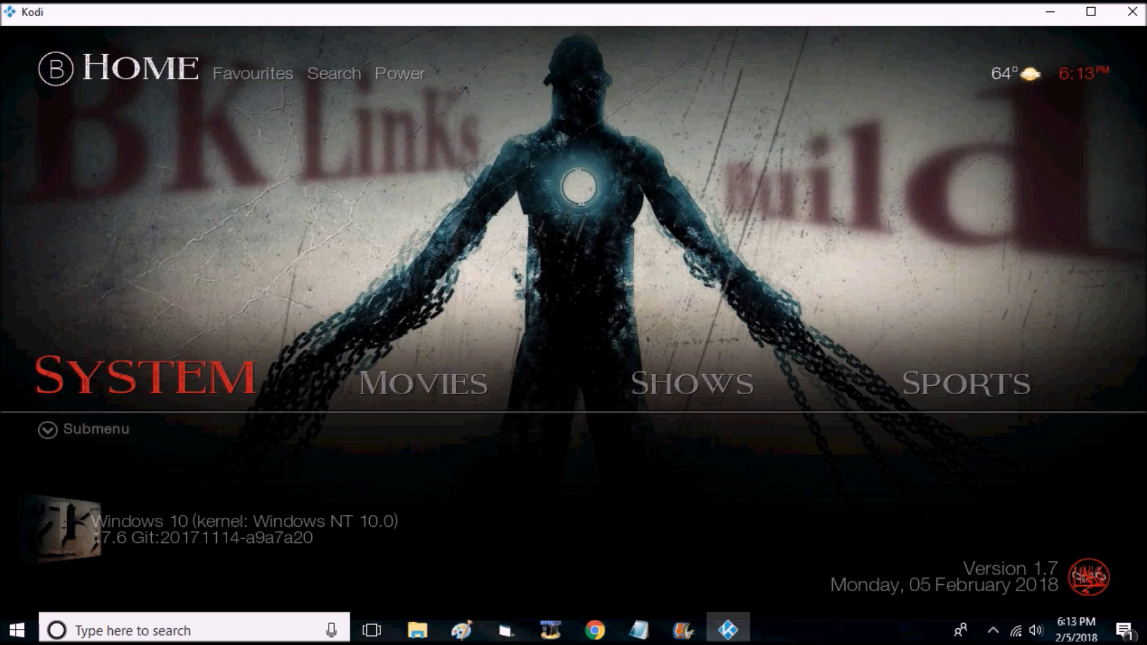
key(Right)
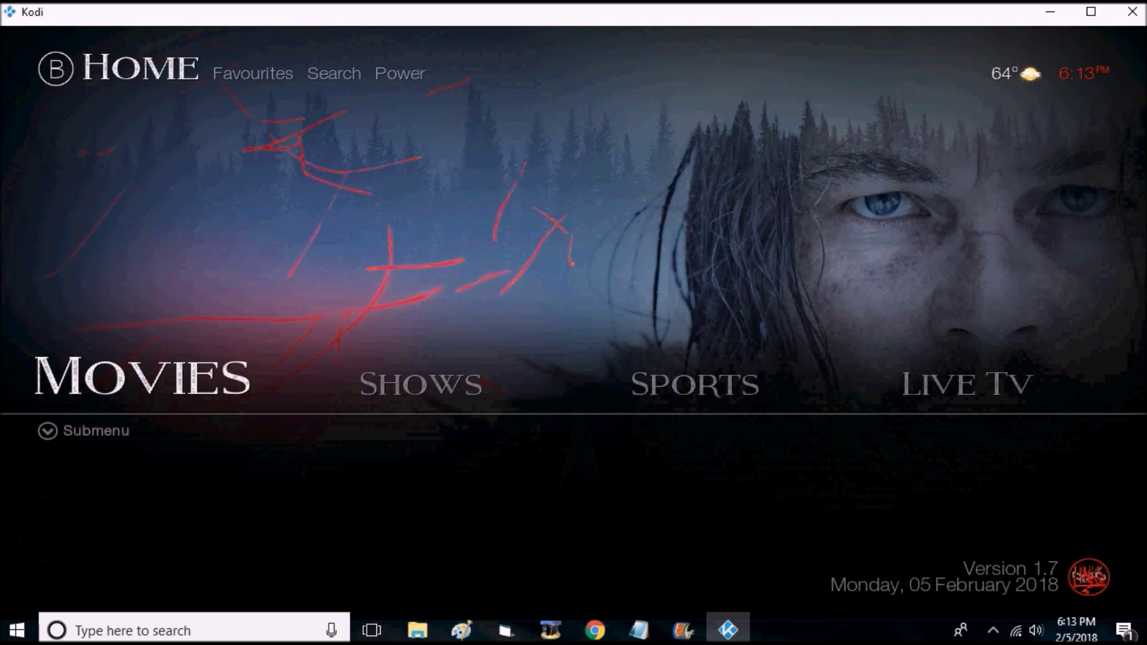
key(Return)
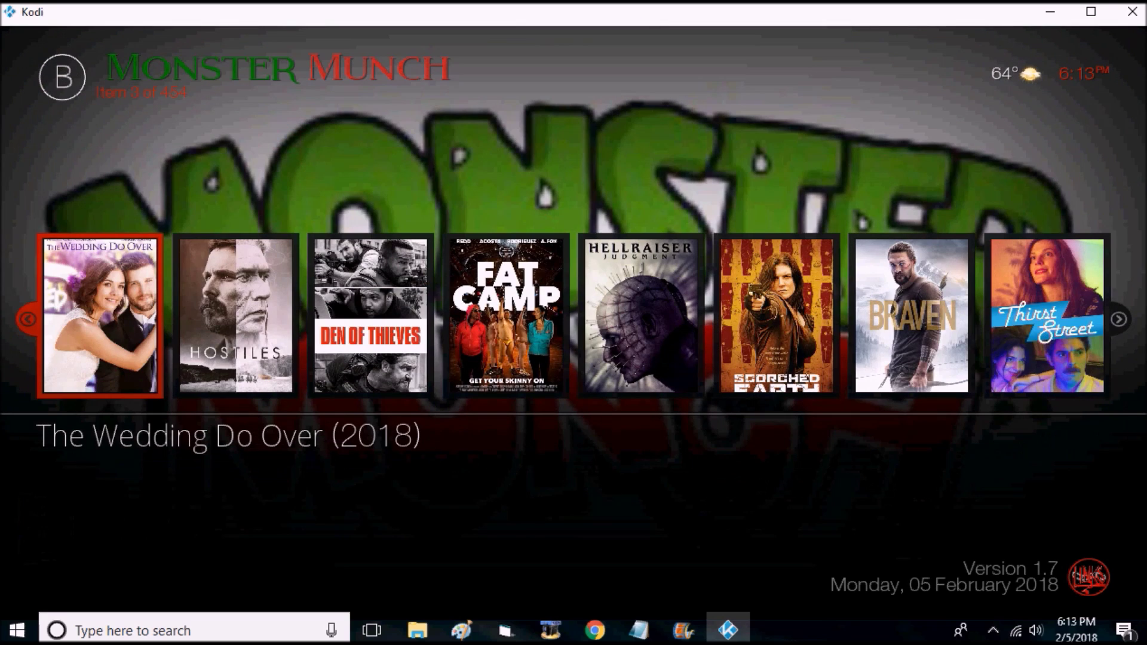
key(Right)
key(Right)
key(Right)
key(Right)
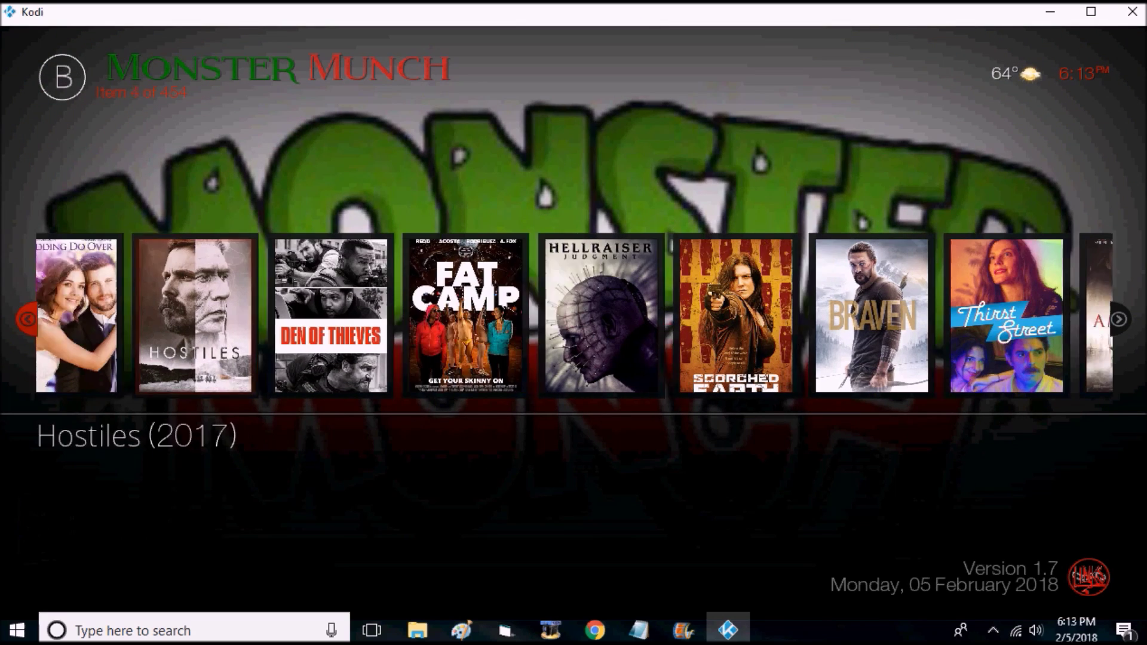
key(Right)
key(Right)
key(Right)
key(Right)
key(Right)
key(Right)
key(Right)
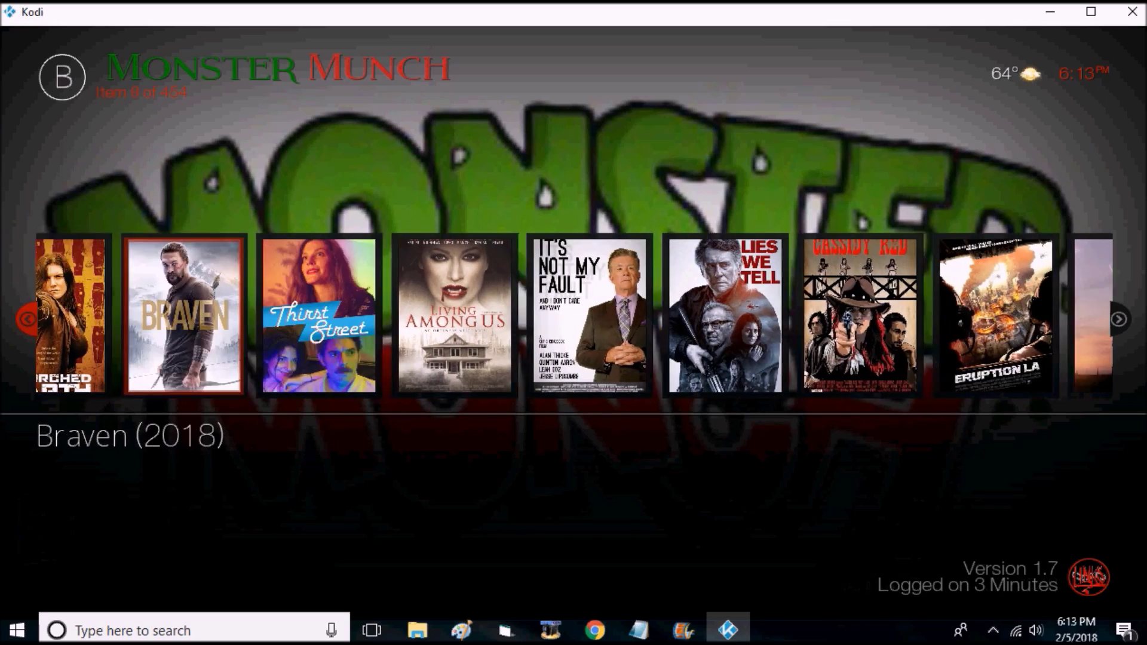
key(Right)
key(Right)
key(Right)
key(Right)
key(Right)
key(Right)
key(Right)
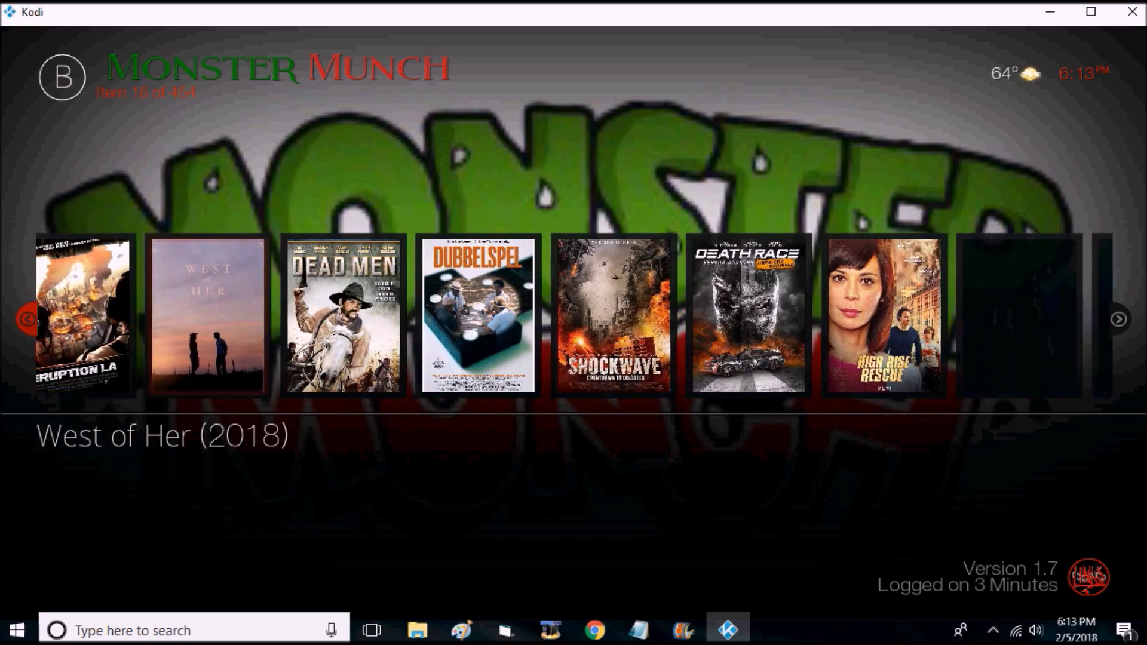
key(Right)
key(Right)
key(Right)
key(Right)
key(Right)
key(Right)
key(Right)
key(Right)
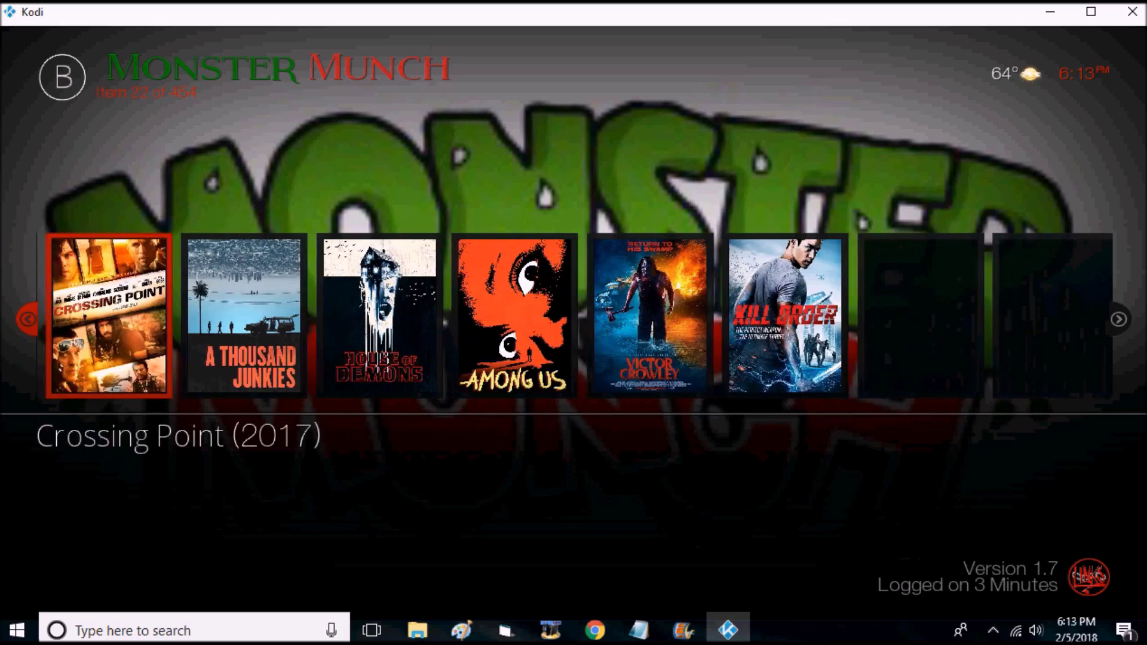
key(Escape)
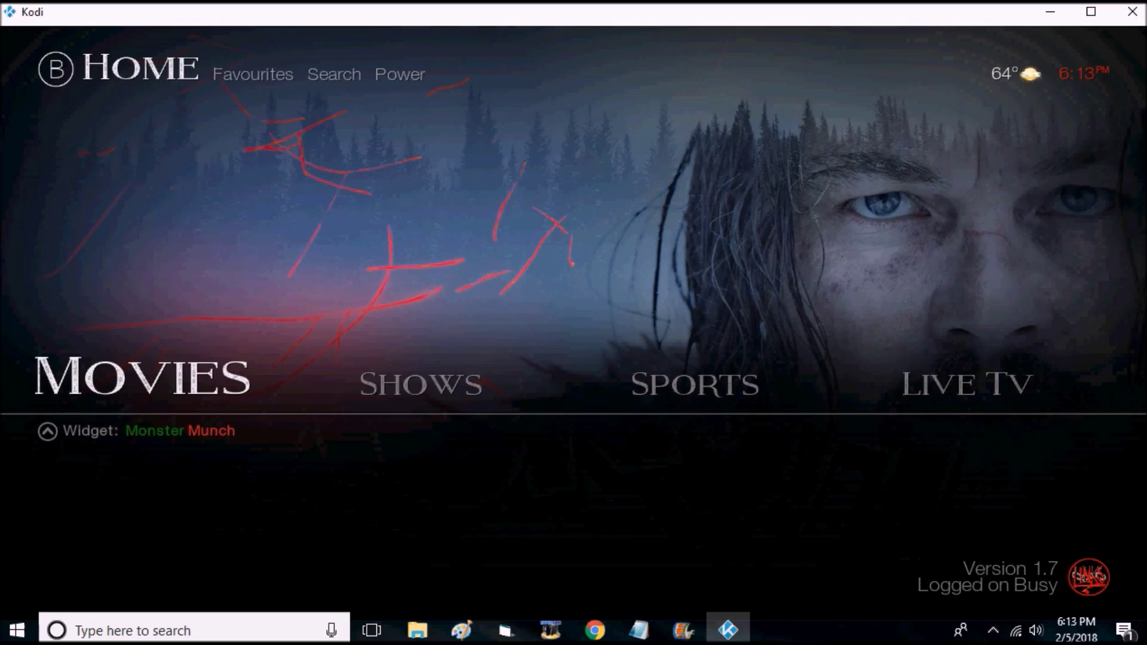
Browse the Elysium - Populars widget of the Shows section through to Vikings
key(Right)
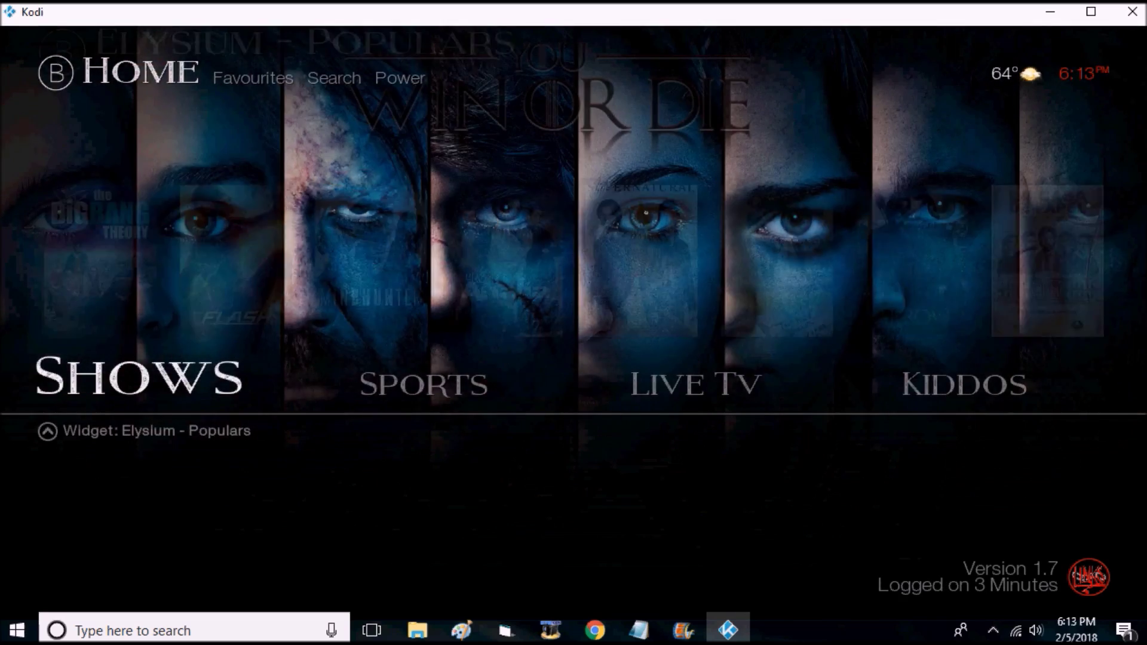
key(Up)
key(Right)
key(Right)
key(Right)
key(Right)
key(Right)
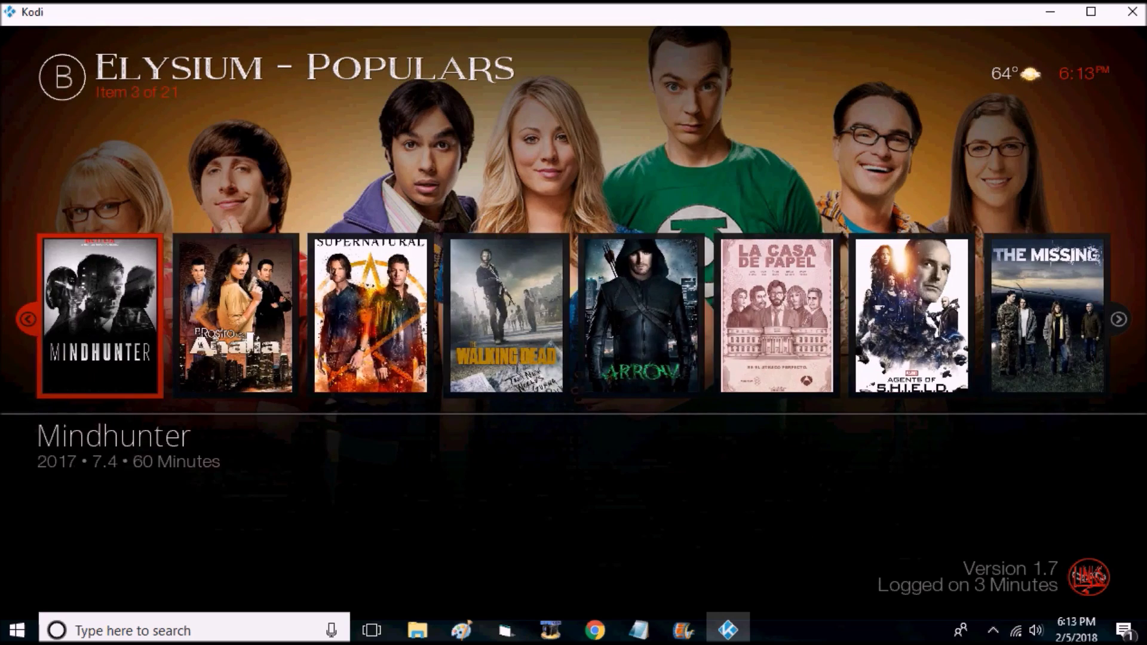
key(Right)
key(Right)
key(Right)
key(Right)
key(Right)
key(Right)
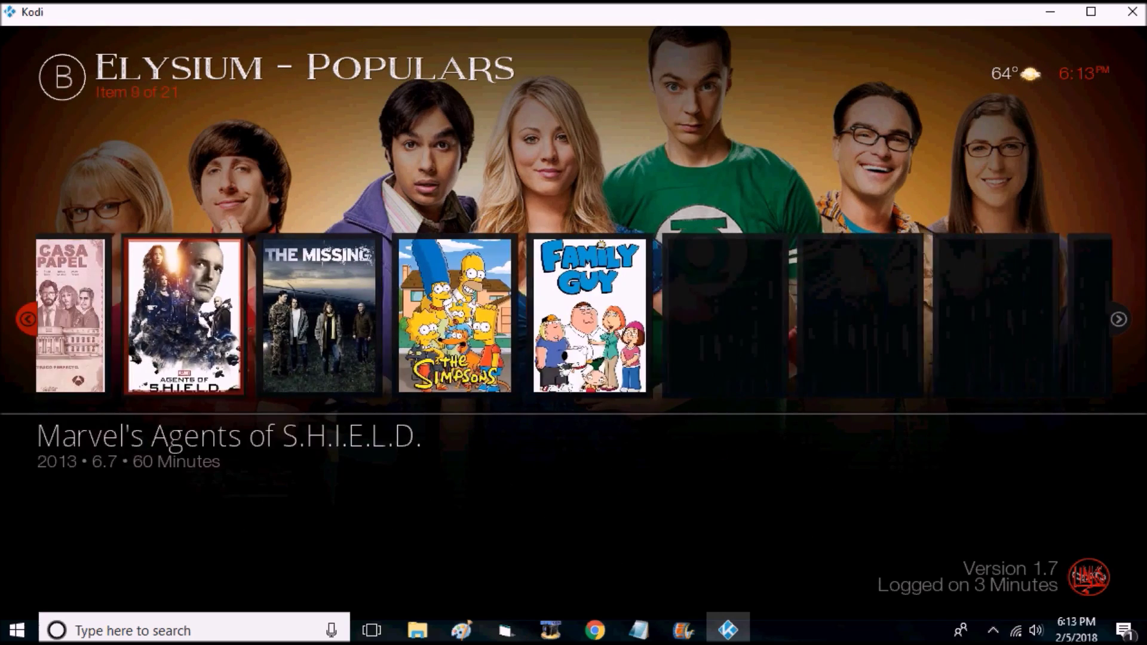
key(Right)
key(Right)
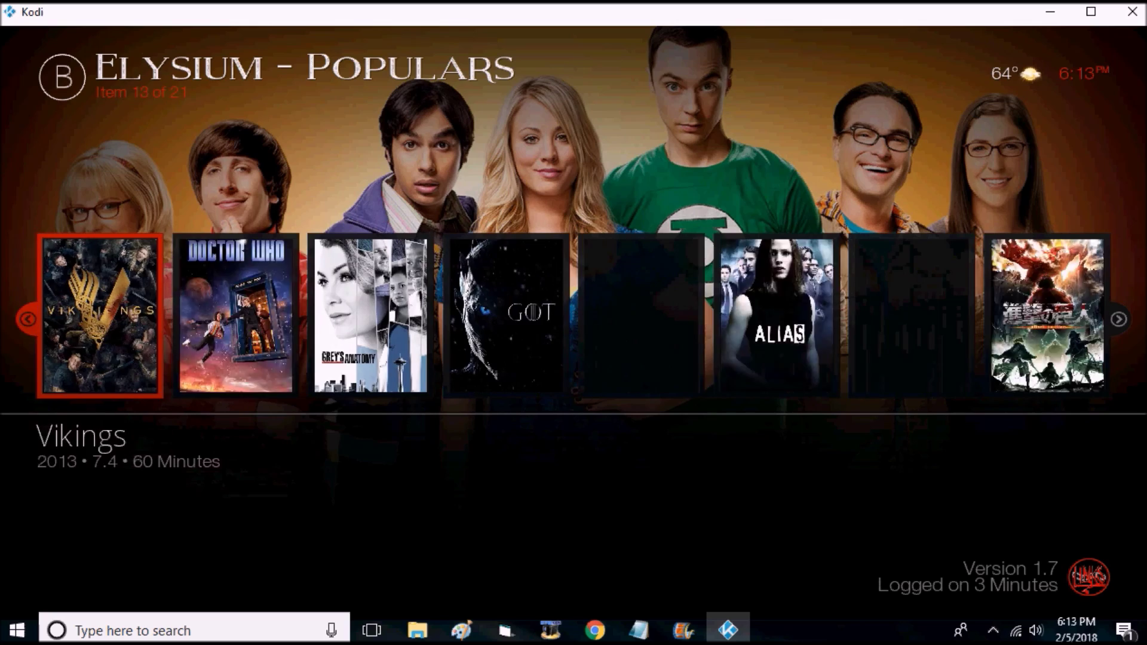
Browse the Sports Add-Ons widget of the Sports section, starting from Extreme Sports, and move on to the Live TV section
key(Down)
key(Right)
key(Up)
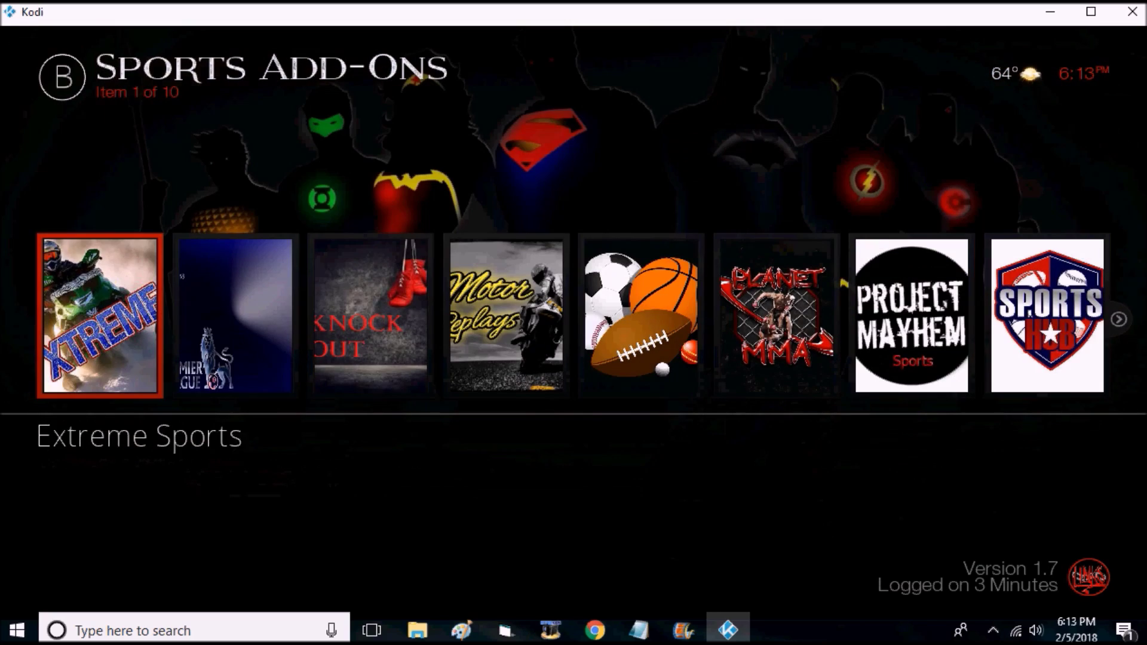
key(Right)
key(Right)
key(Right)
key(Right)
key(Right)
key(Right)
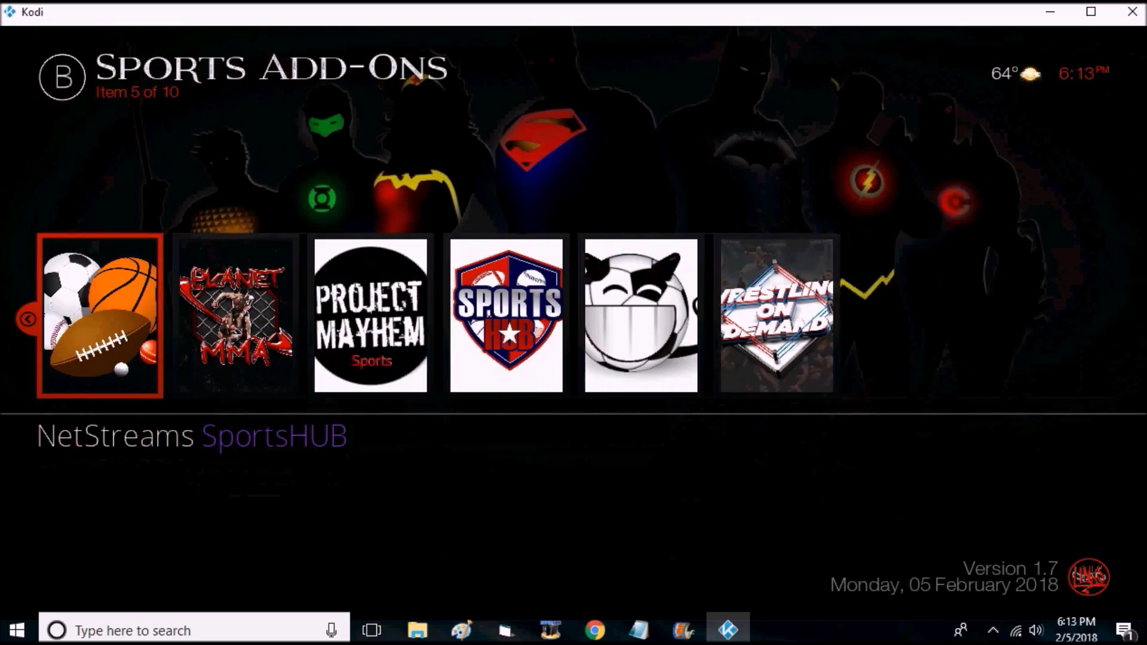
key(Right)
key(Down)
key(Right)
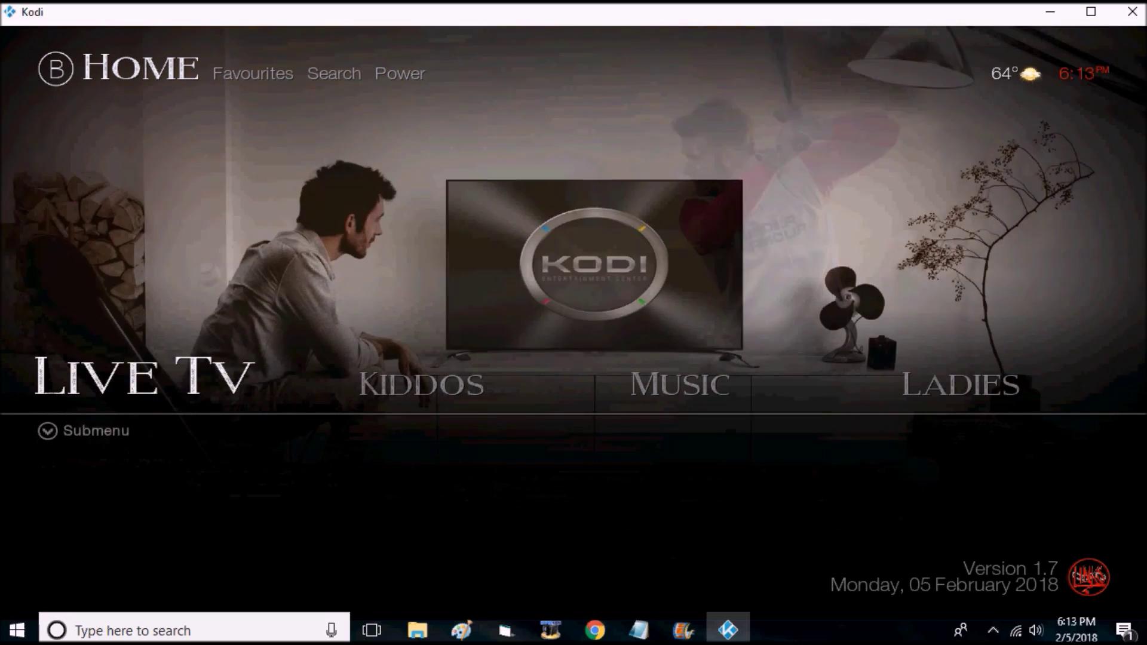
View the Favourites list from the home screen's header and return to the home menu
key(Up)
key(Down)
key(Up)
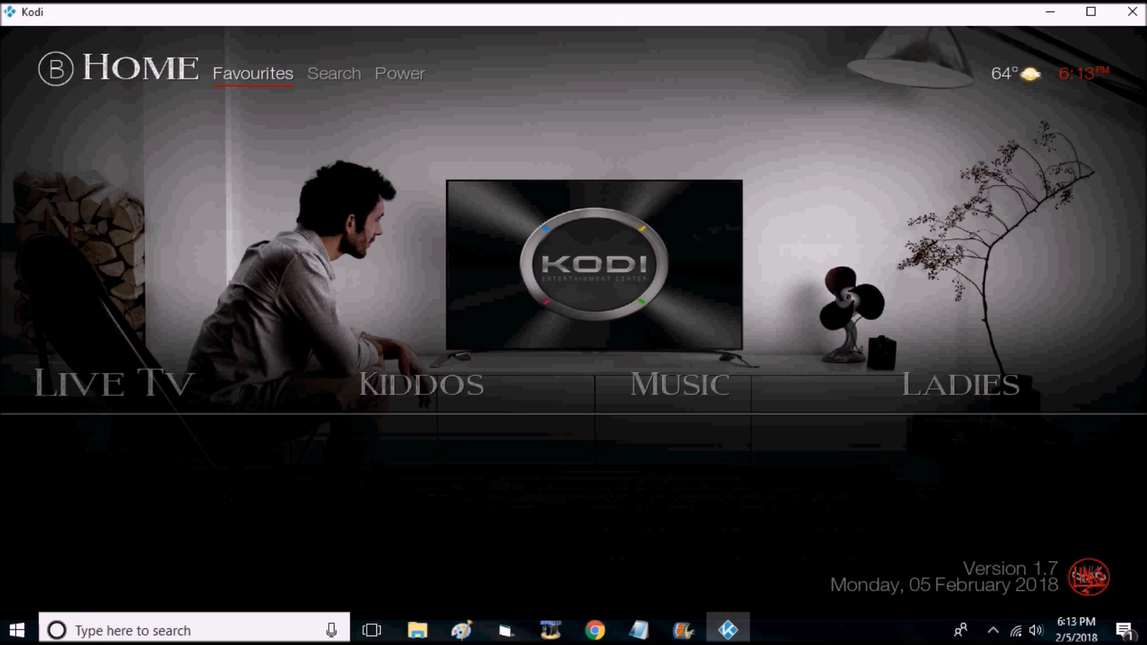
key(Return)
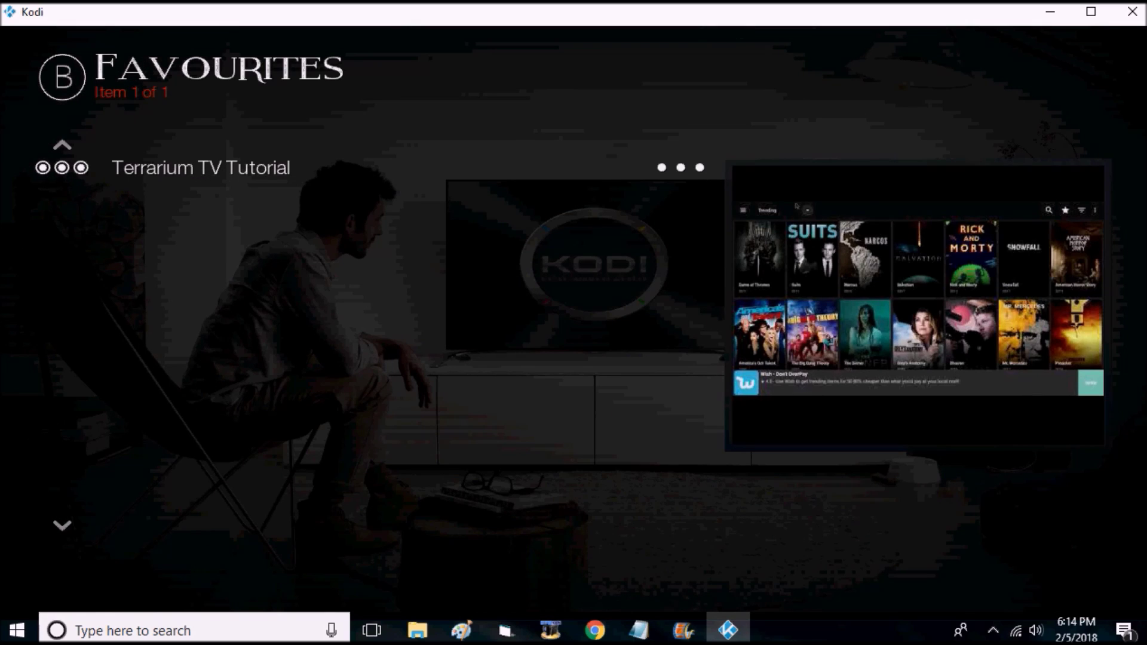
key(Escape)
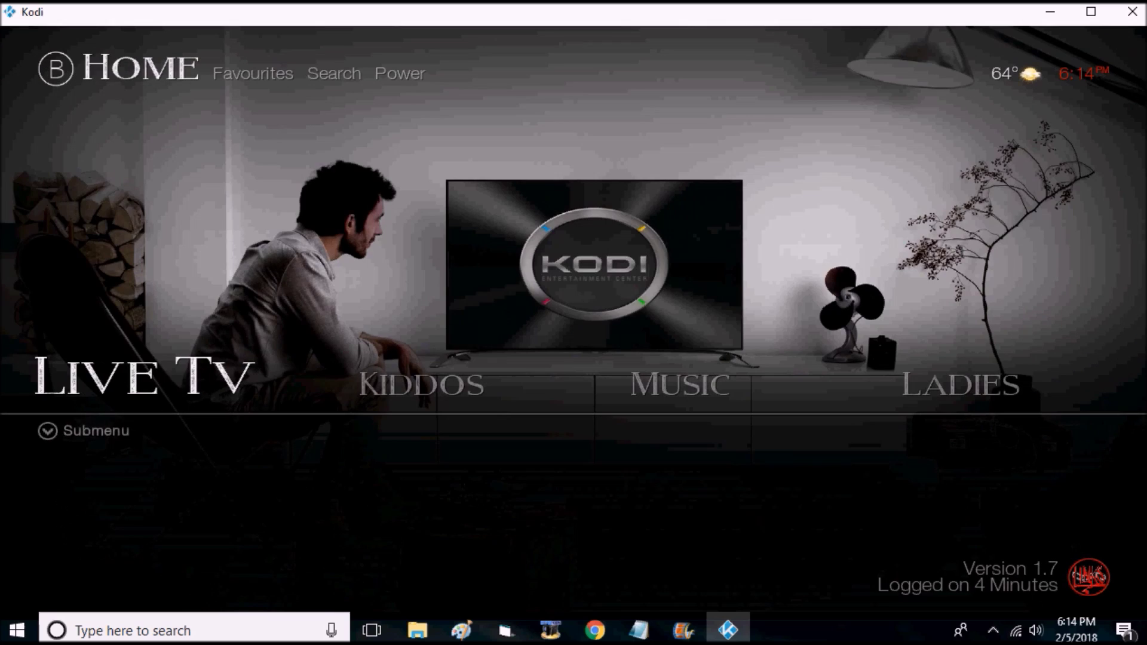
Go back to the Shows section and open By Network from its submenu
key(Left)
key(Left)
key(Left)
key(Left)
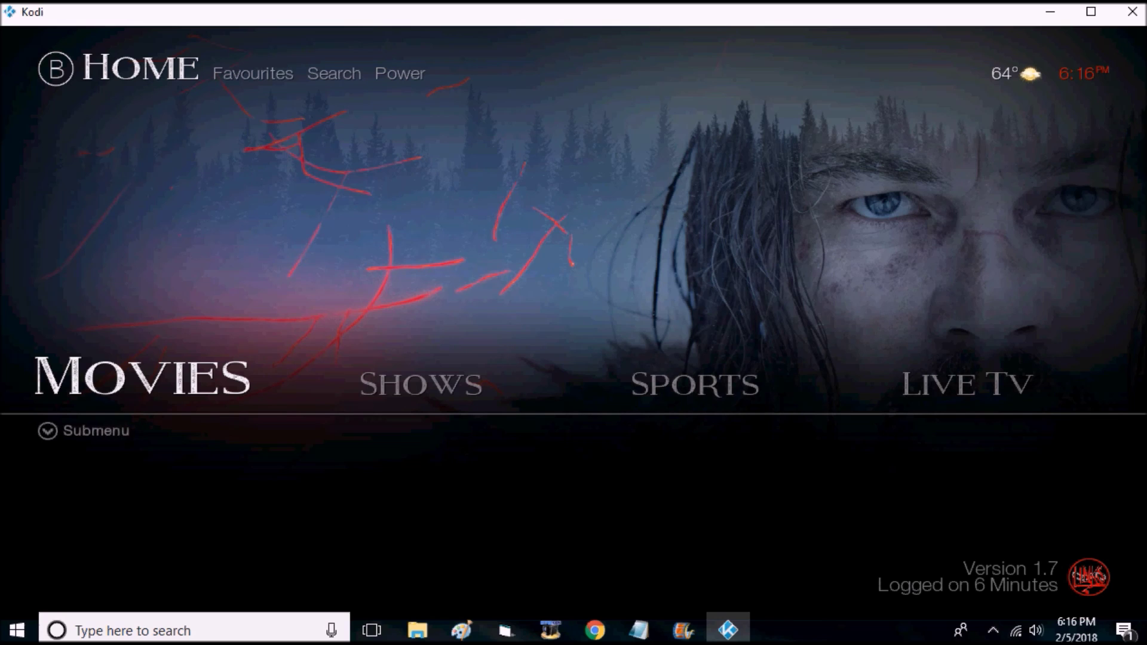
key(Right)
key(Down)
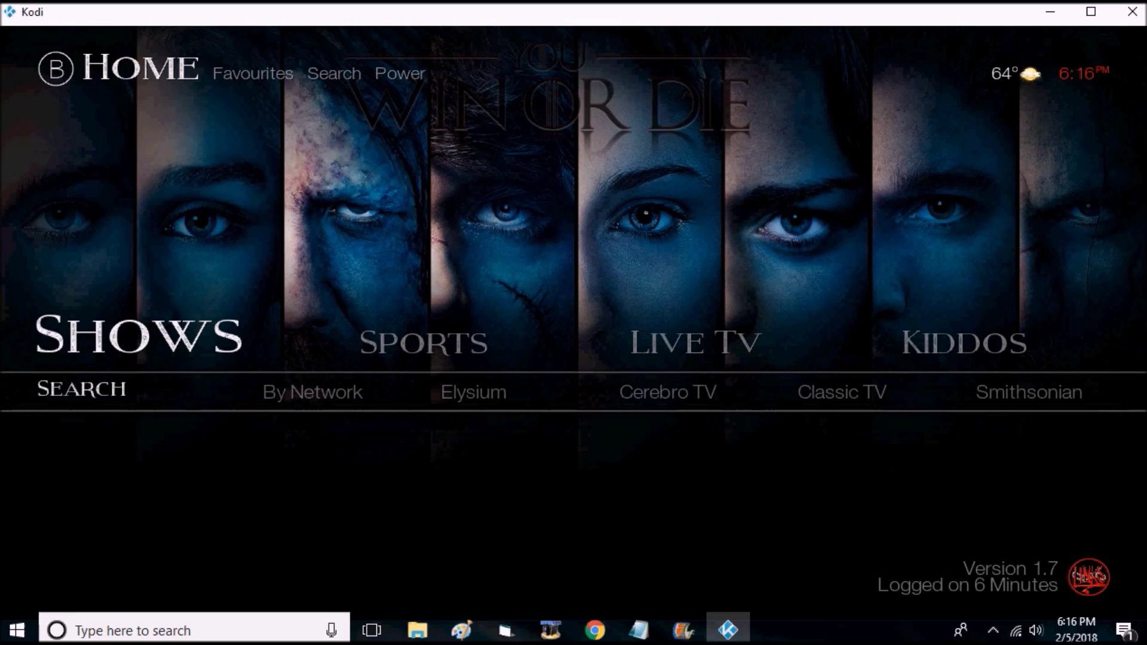
key(Right)
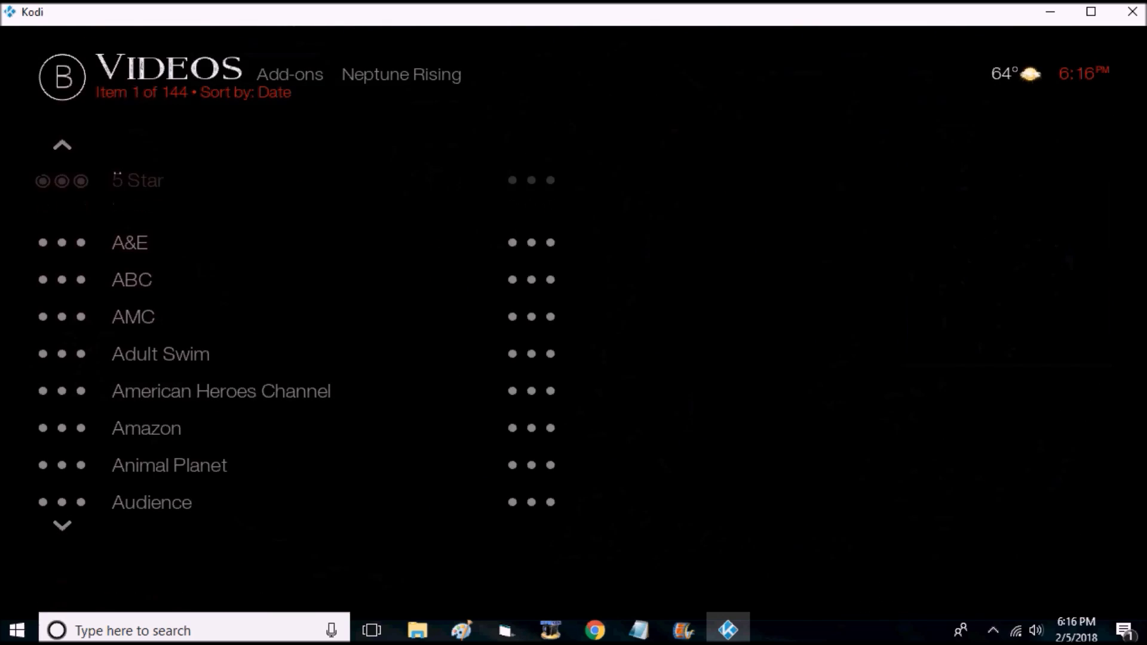
Browse the Neptune Rising network list backwards from YouTube Red to the networks starting with S
key(Up)
key(Up)
key(Up)
key(Up)
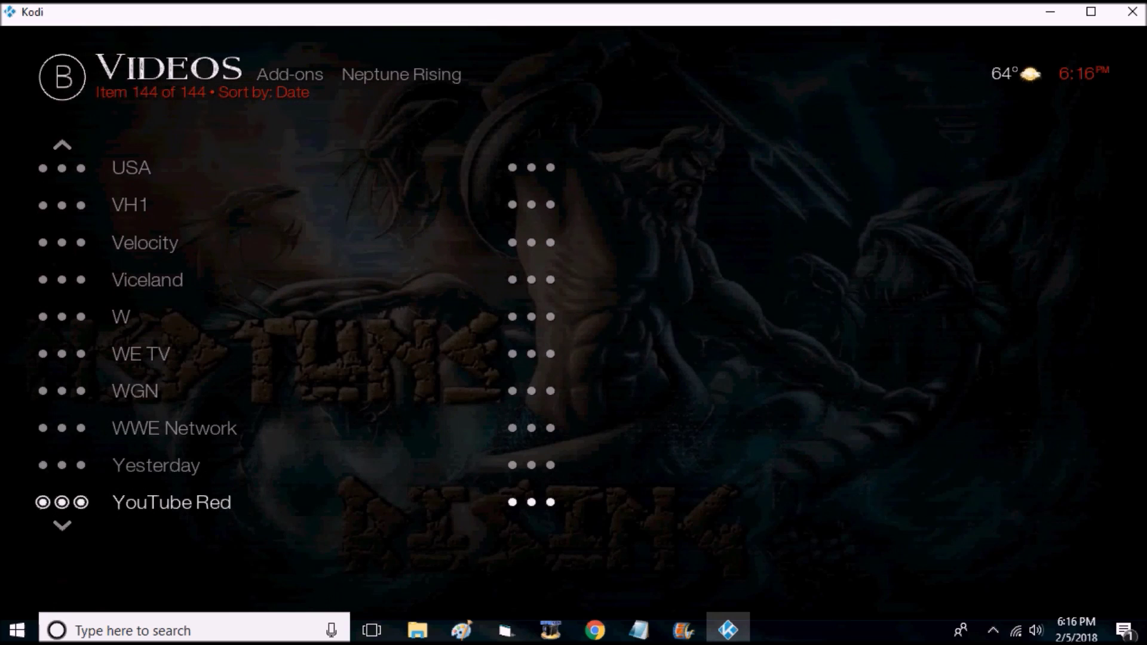
key(Up)
key(Up)
key(Up)
key(Up)
key(Up)
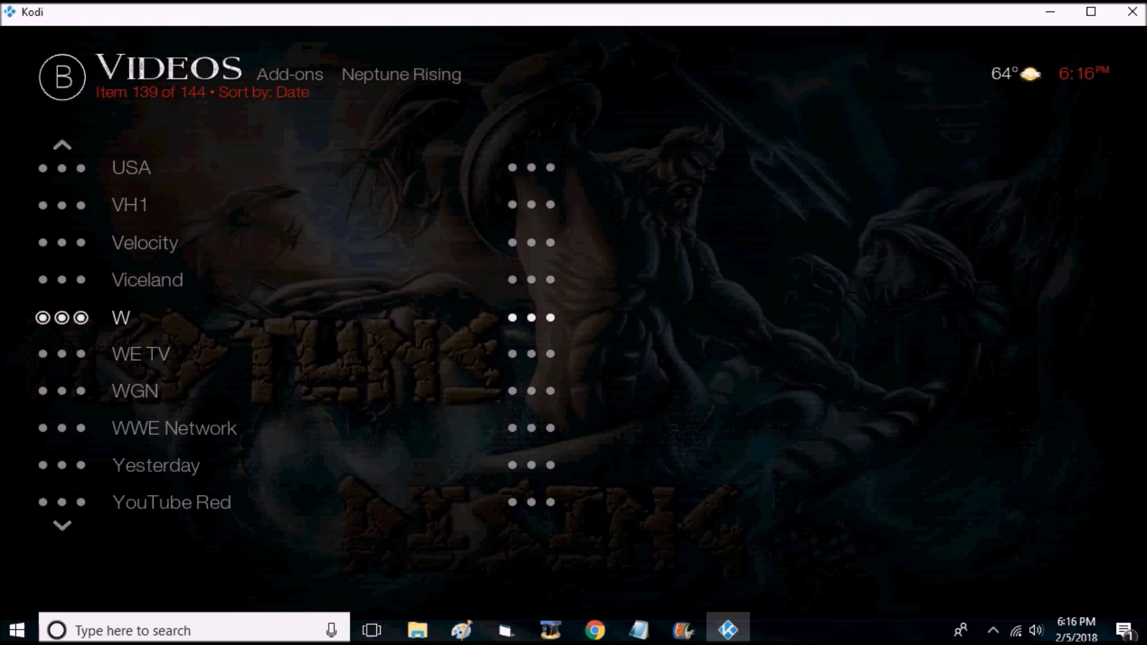
key(Up)
key(Up)
key(Up)
key(Up)
key(Up)
key(Up)
key(Up)
key(Up)
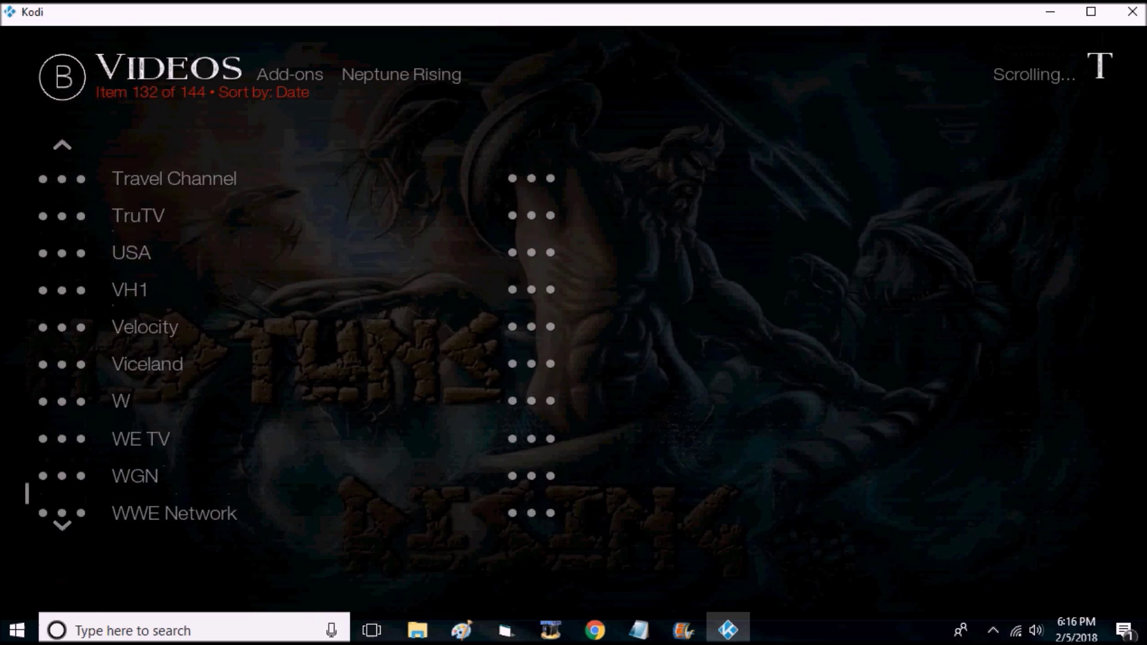
key(Up)
key(Up)
key(Up)
key(Up)
key(Up)
key(Up)
key(Up)
key(Up)
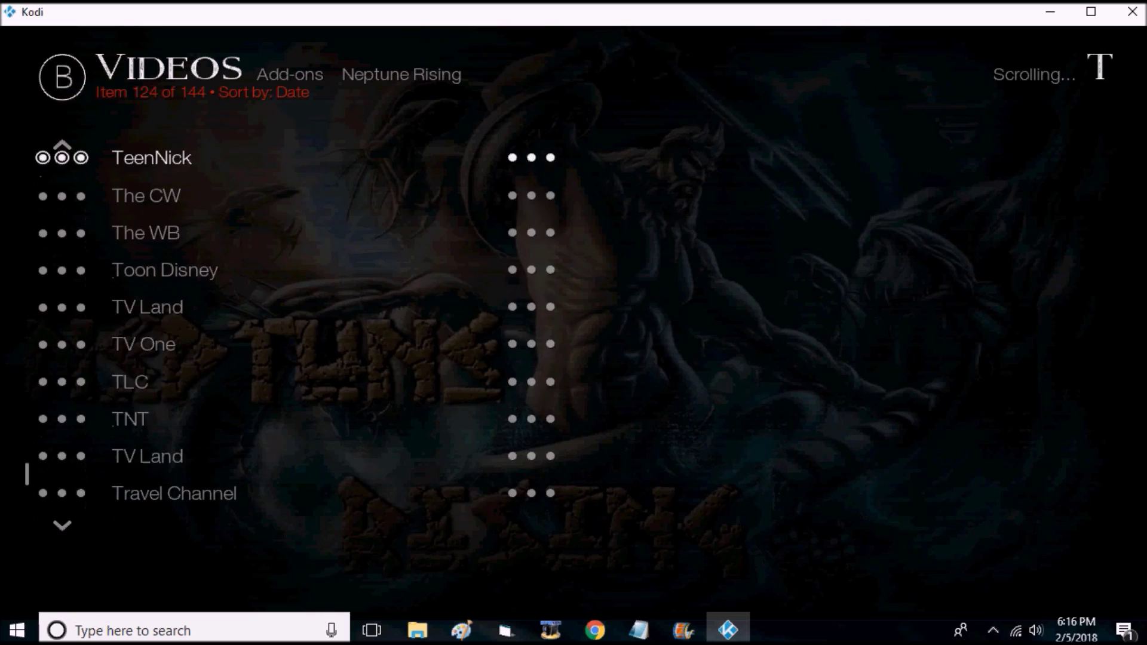
key(Up)
key(Up)
key(Up)
key(Up)
key(Up)
key(Up)
key(Up)
key(Up)
key(Up)
key(Up)
key(Up)
key(Up)
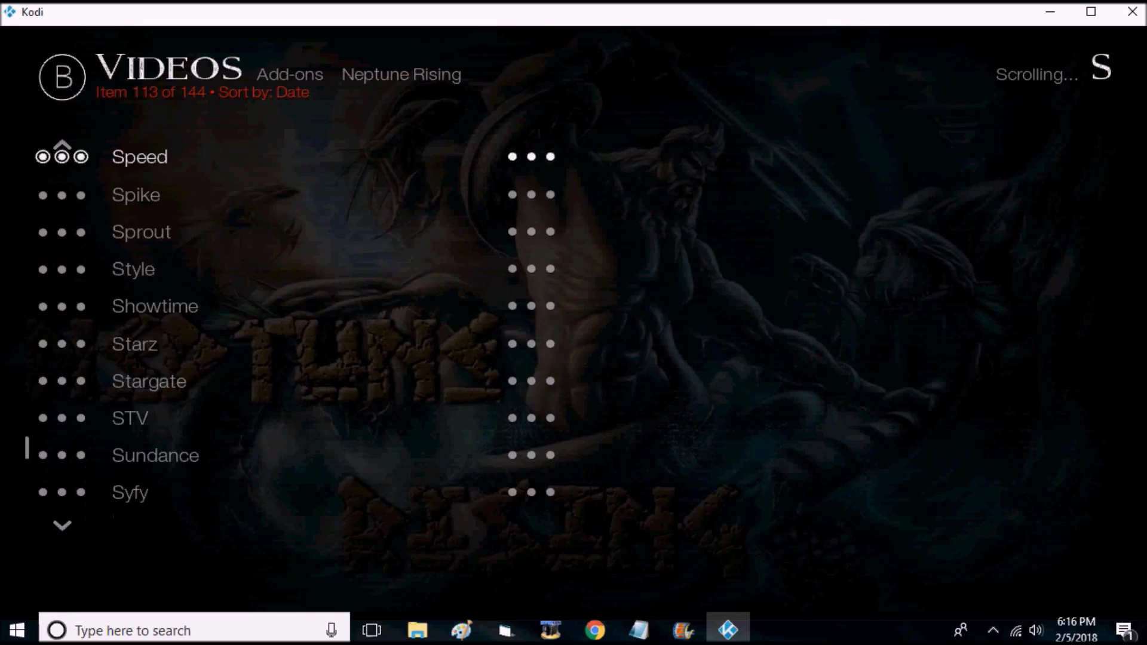
Open the Spike network from the Neptune Rising list
key(Down)
key(Down)
key(Down)
key(Down)
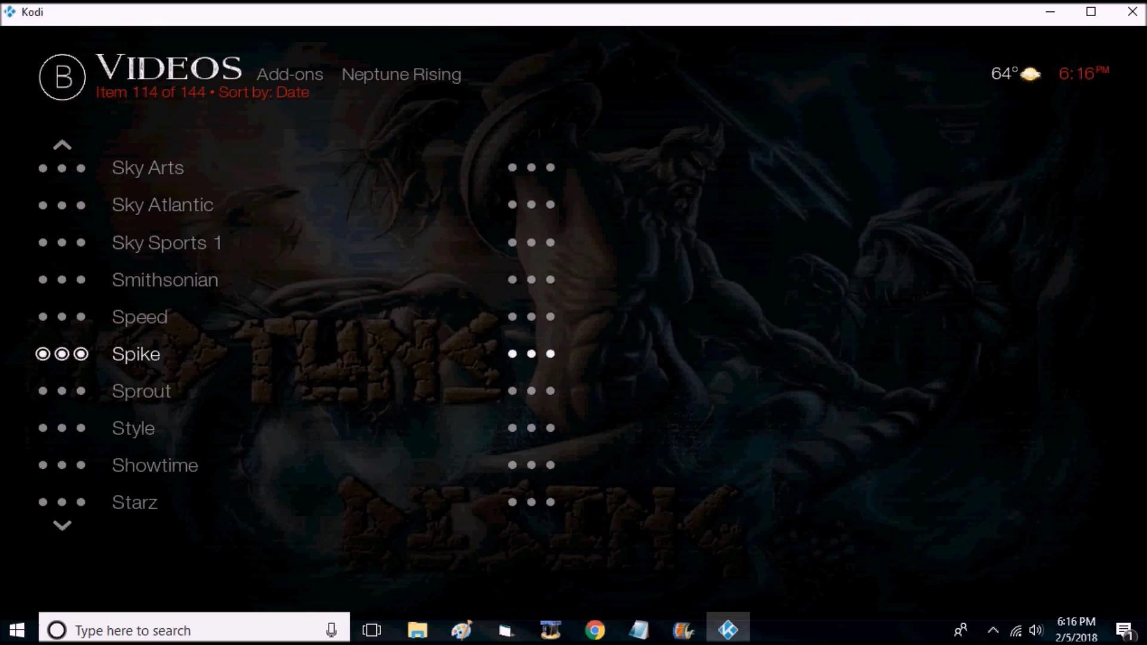
key(Return)
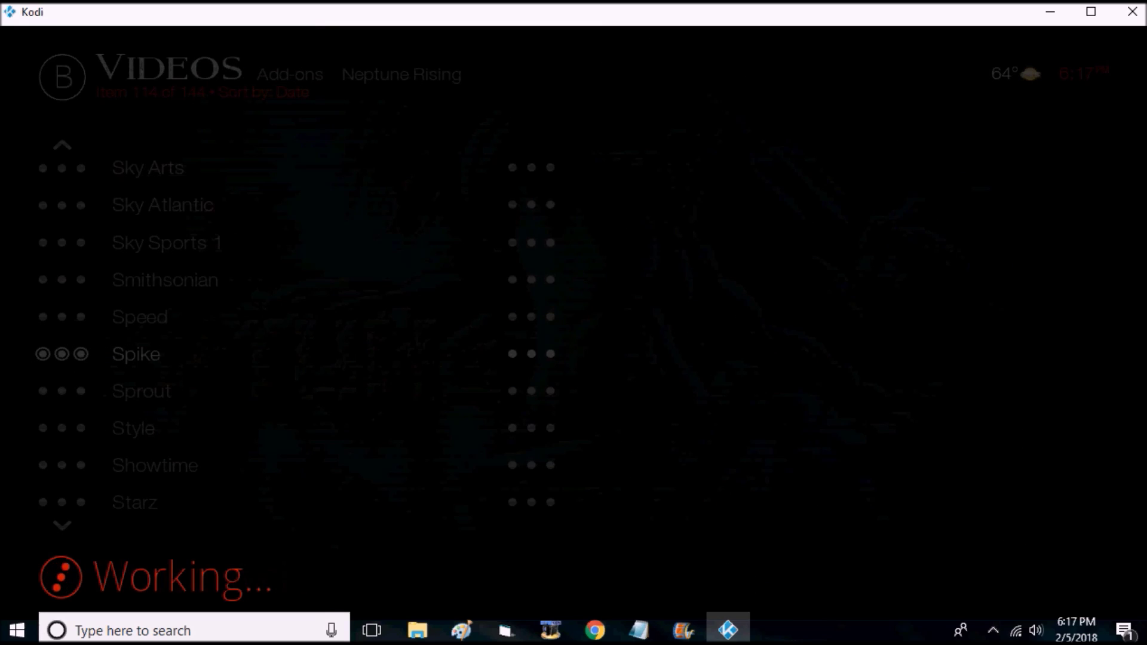
Browse the Spike shows from Waco through to Bellator Fighting Championships
key(Down)
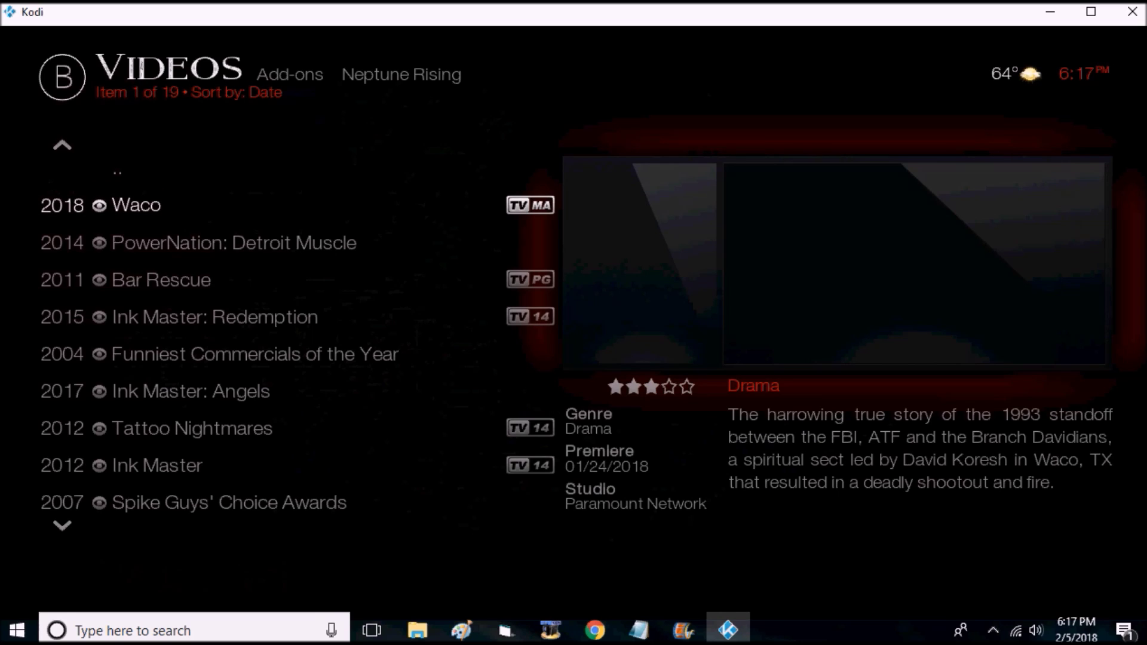
key(Down)
key(Down)
key(Down)
key(Down)
key(Down)
key(Down)
key(Down)
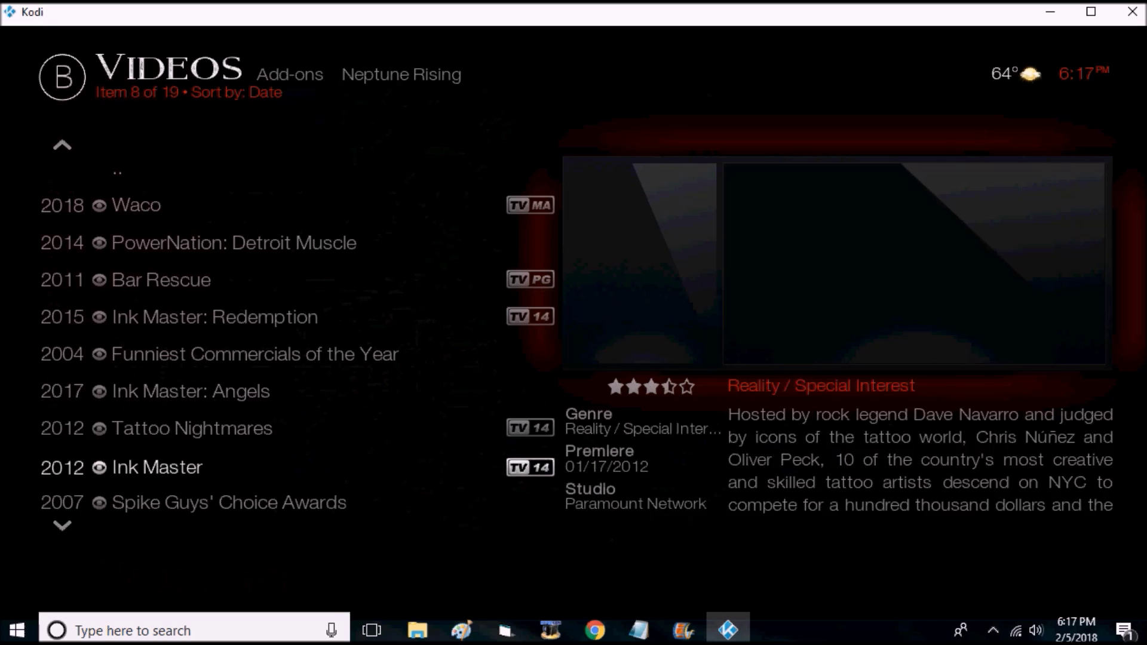
key(Down)
key(Down)
key(Down)
key(Down)
key(Down)
key(Down)
key(Down)
key(Down)
key(Down)
key(Down)
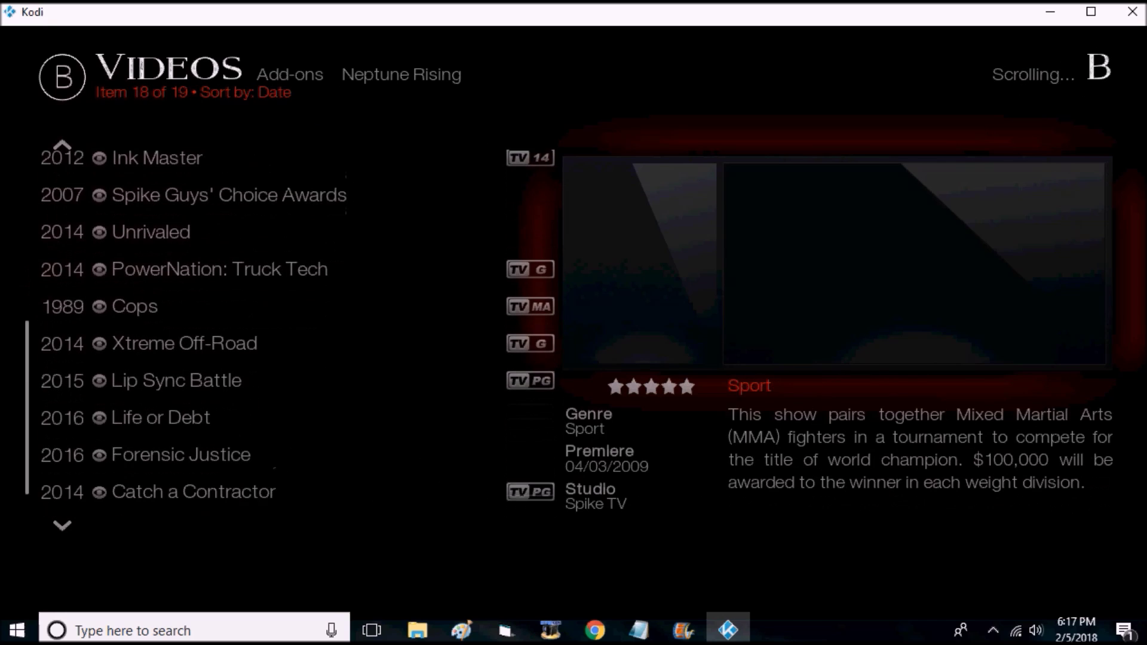
Open Catch a Contractor, look over its seasons and open Season 1
key(Up)
key(Return)
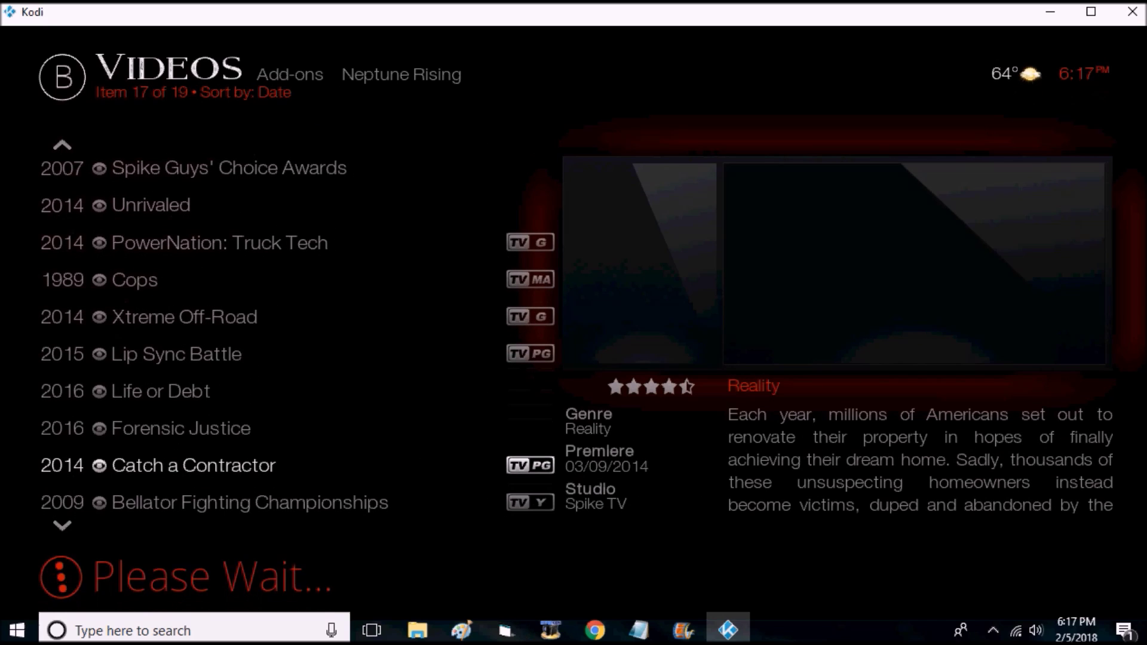
key(Down)
key(Down)
key(Down)
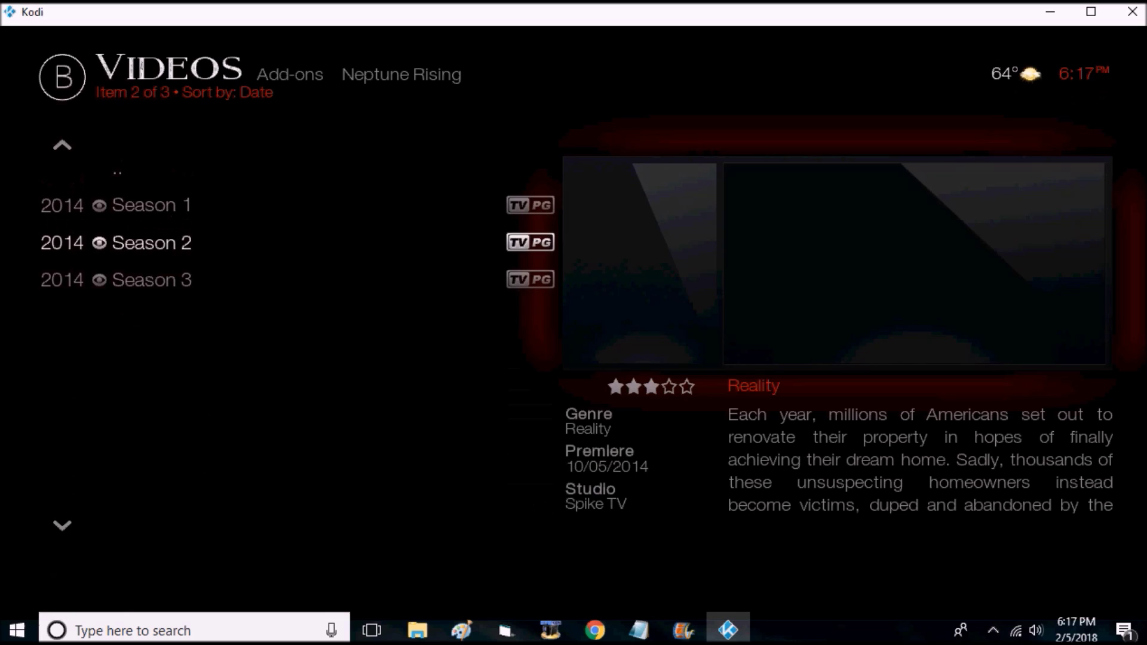
key(Up)
key(Up)
key(Return)
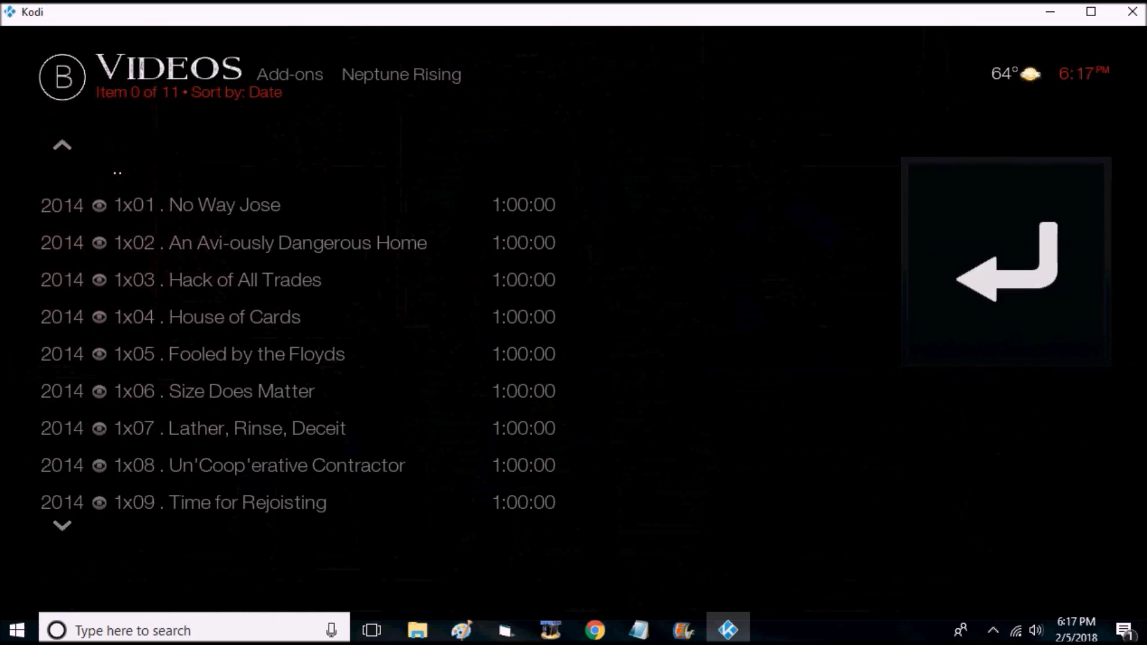
Browse the Season 1 episodes of Catch a Contractor and return to the home menu
key(Down)
key(Down)
key(Down)
key(Down)
key(Down)
key(Down)
key(Down)
key(Down)
key(Down)
key(Down)
key(Down)
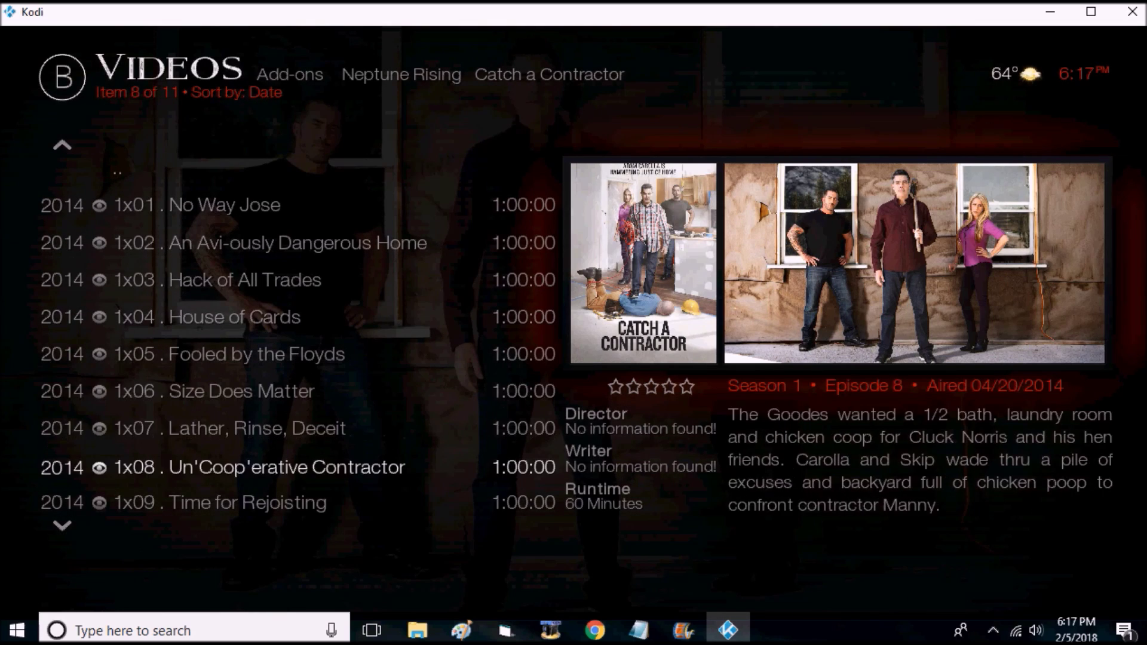
key(Escape)
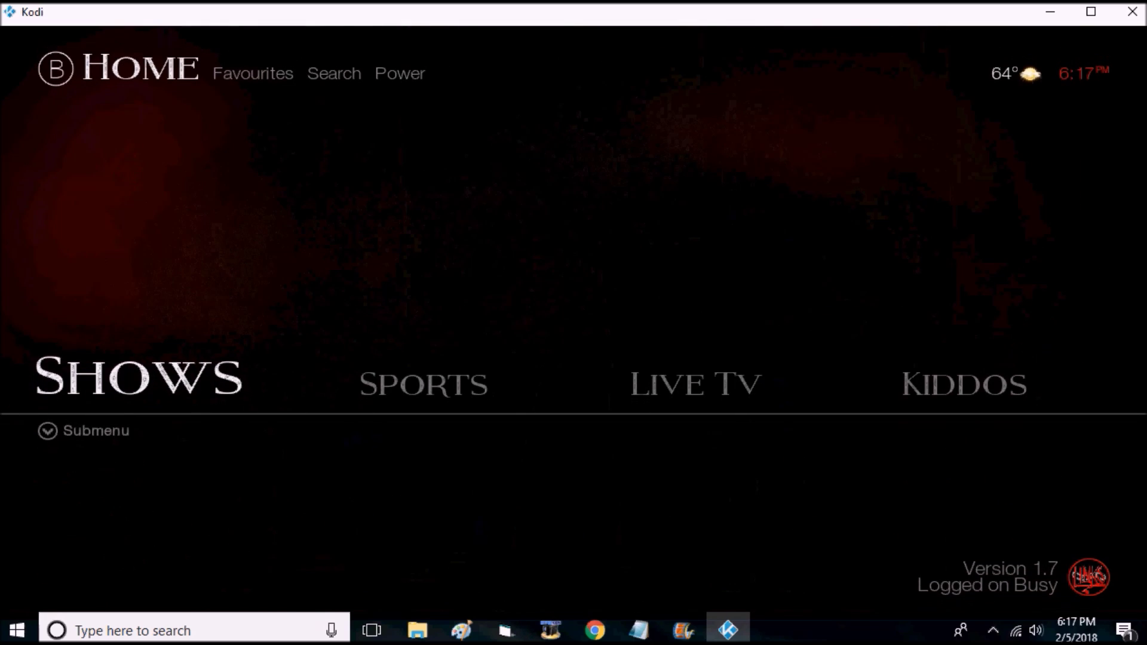
Look through the submenu of the Sports section, including Sports Replays, Boxing Hub, Sports Docs and Sports Classics
key(Right)
key(Down)
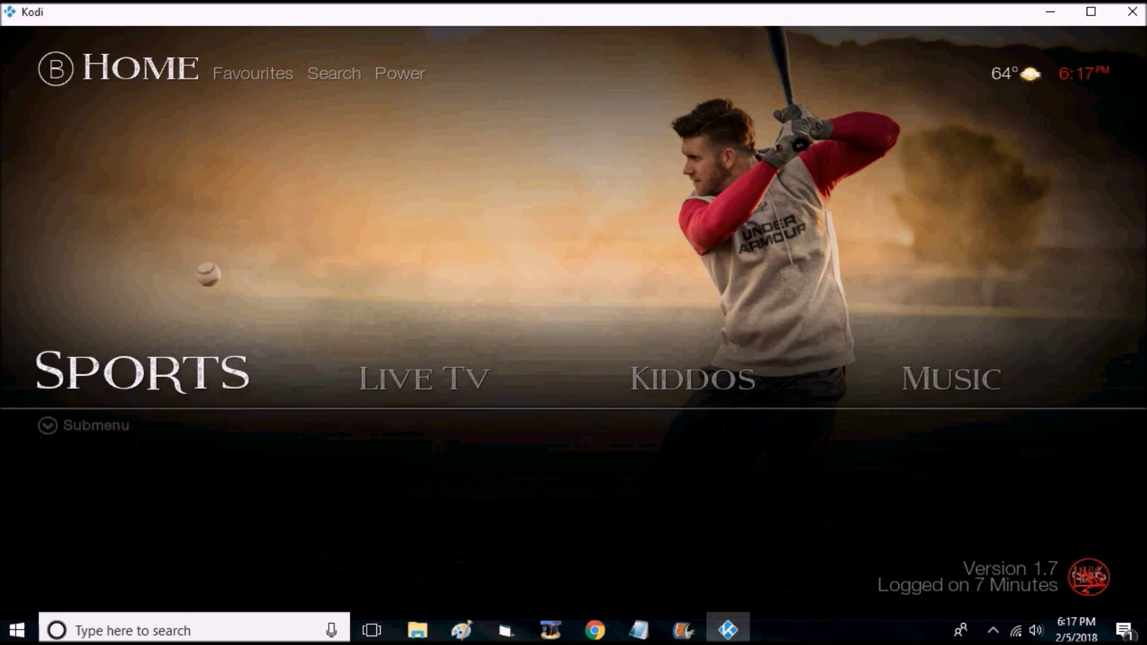
key(Right)
key(Right)
key(Right)
key(Right)
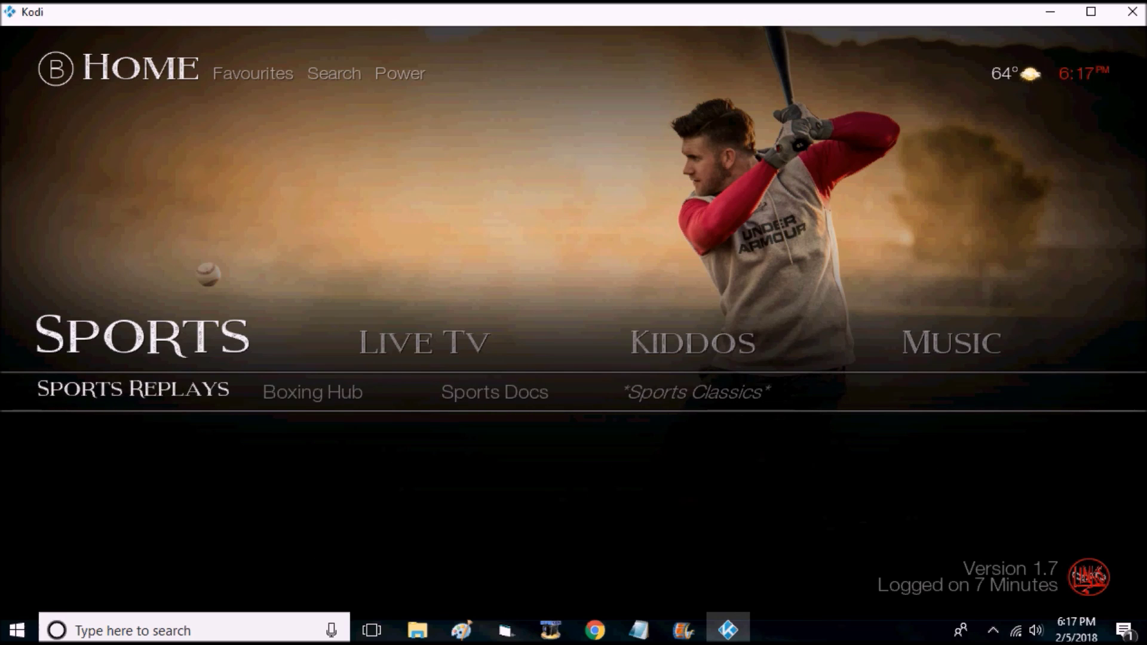
key(Right)
key(Right)
key(Left)
key(Left)
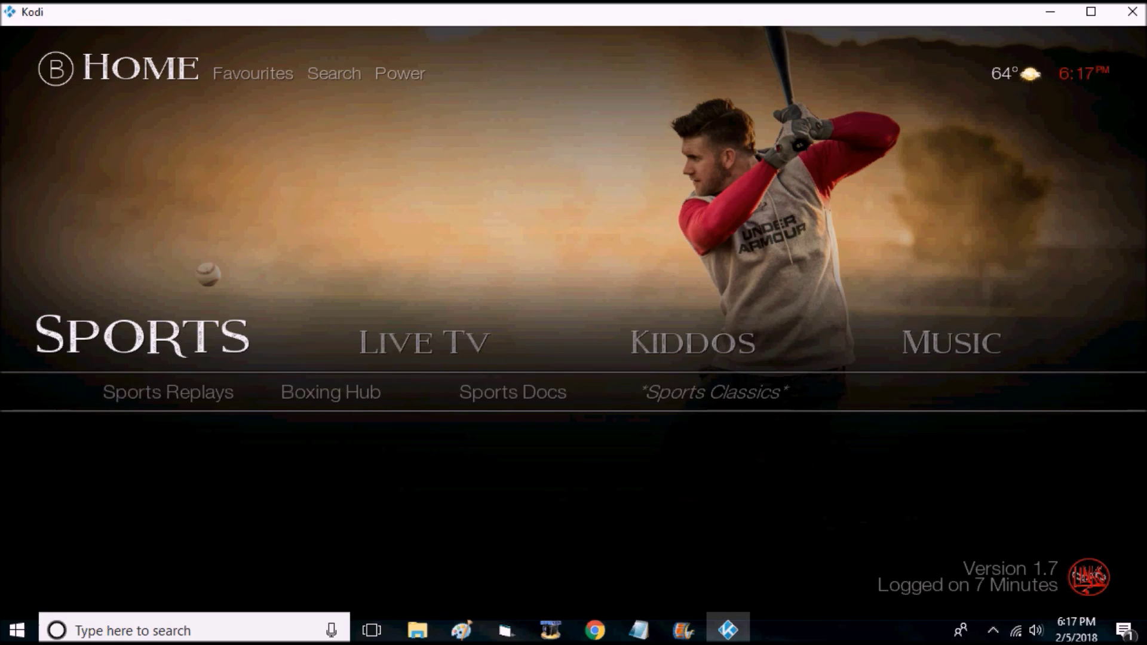
Open Sports Channels from the Sports submenu
key(Left)
key(Left)
key(Left)
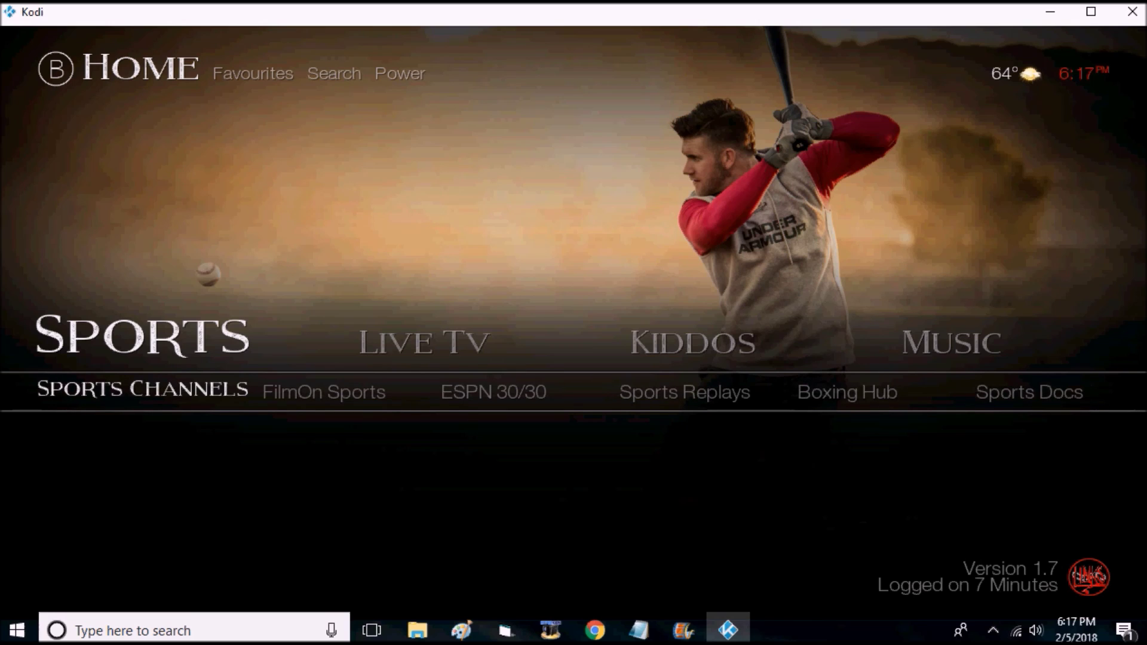
key(Return)
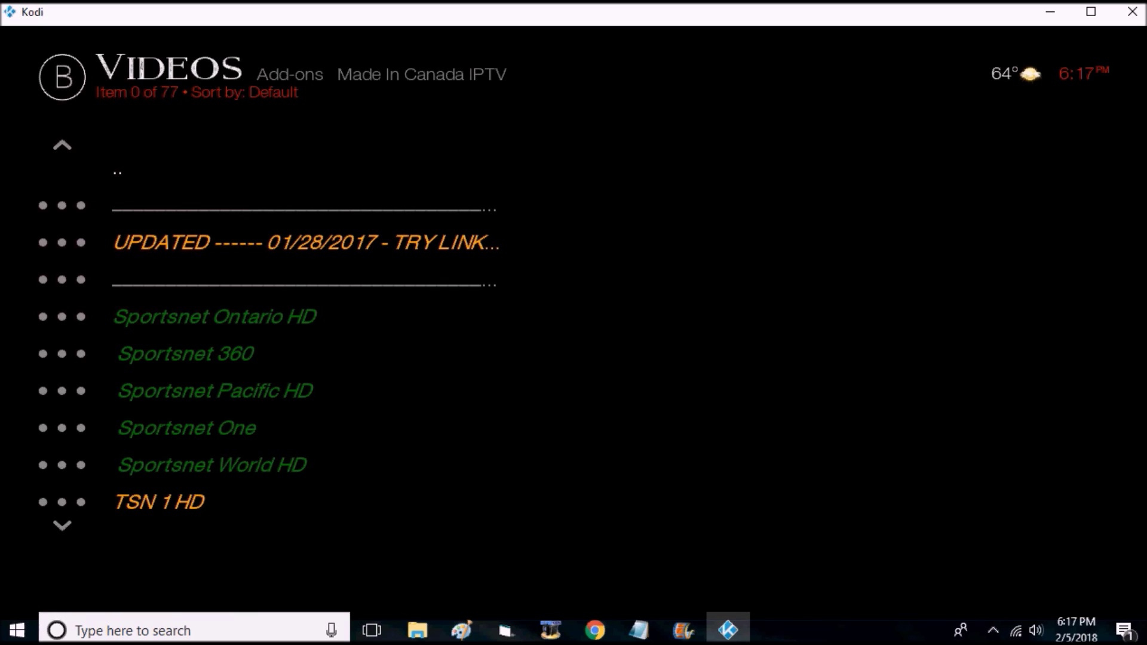
Browse the sports channels in the Made In Canada IPTV list, from Sportsnet to the UK sports channels, and return to the home menu
key(Down)
key(Down)
key(Down)
key(Down)
key(Down)
key(Down)
key(Down)
key(Down)
key(Down)
key(Down)
key(Down)
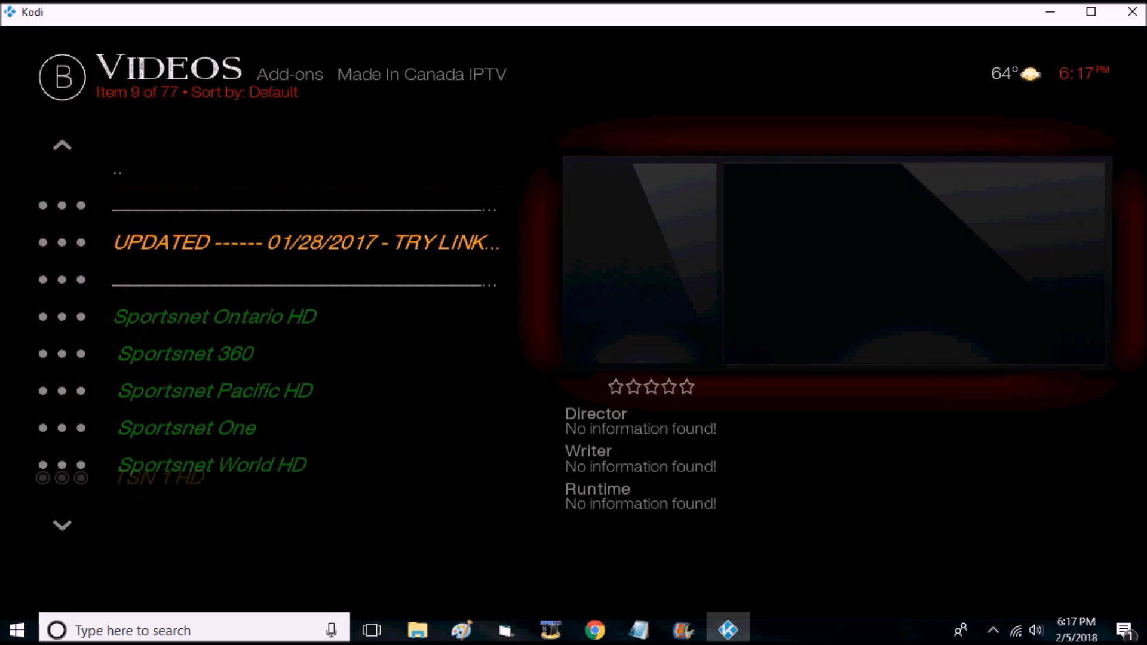
key(Down)
key(Down)
key(Down)
key(Down)
key(Down)
key(Down)
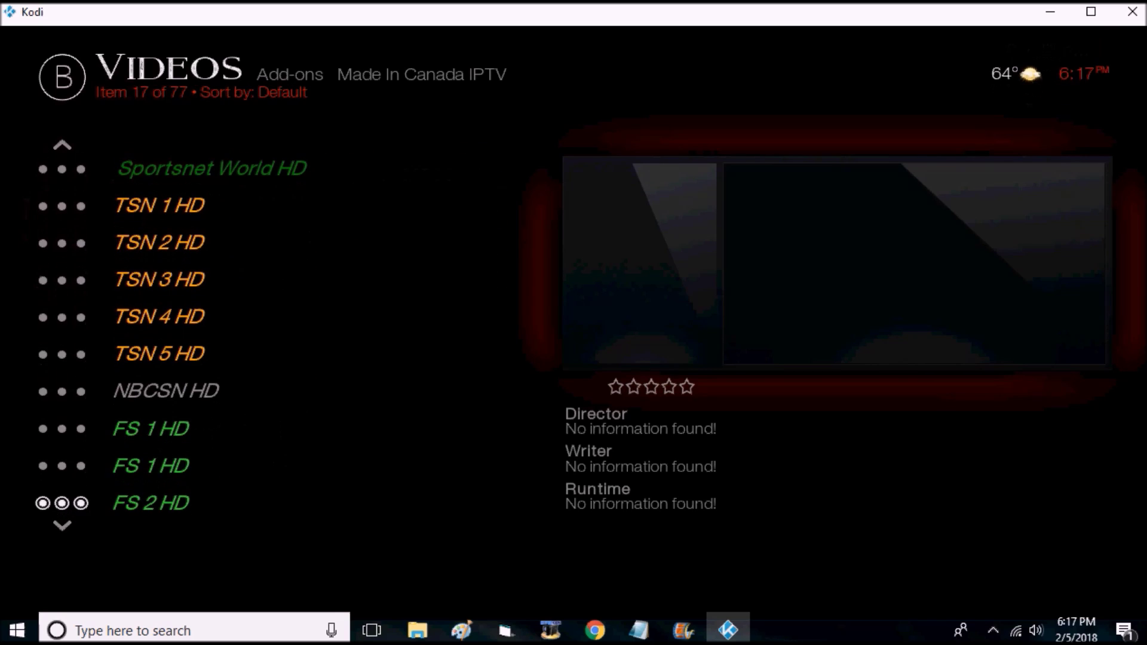
key(Down)
key(Down)
key(Down)
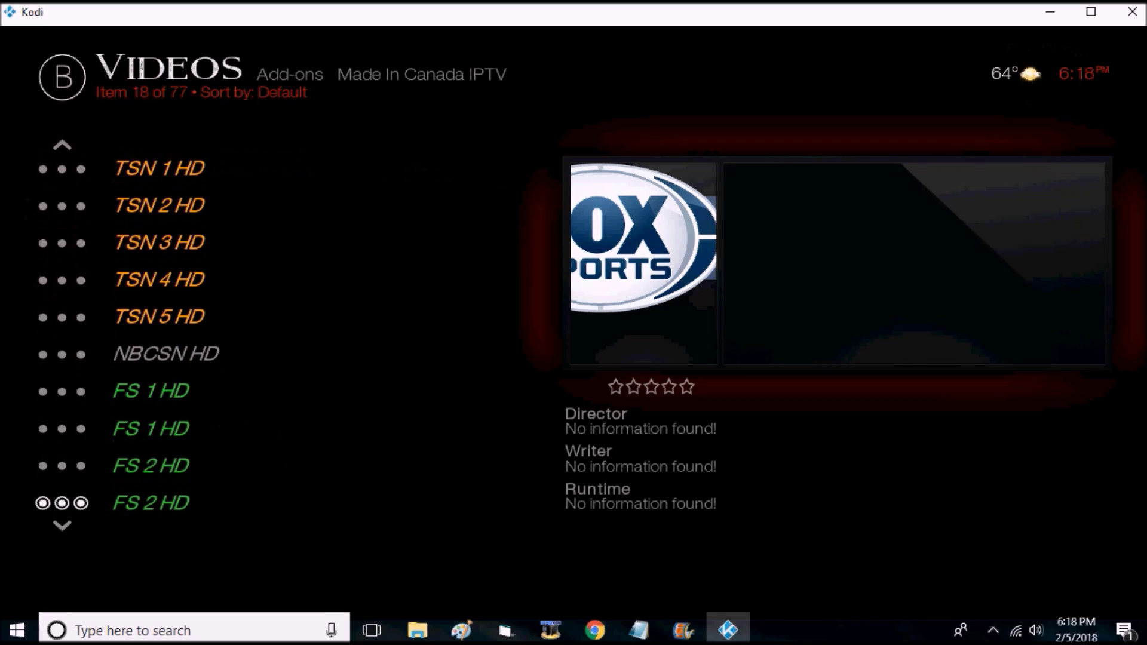
key(Down)
key(Down)
key(Down)
key(Down)
key(Down)
key(Down)
key(Down)
key(Down)
key(Down)
key(Down)
key(Down)
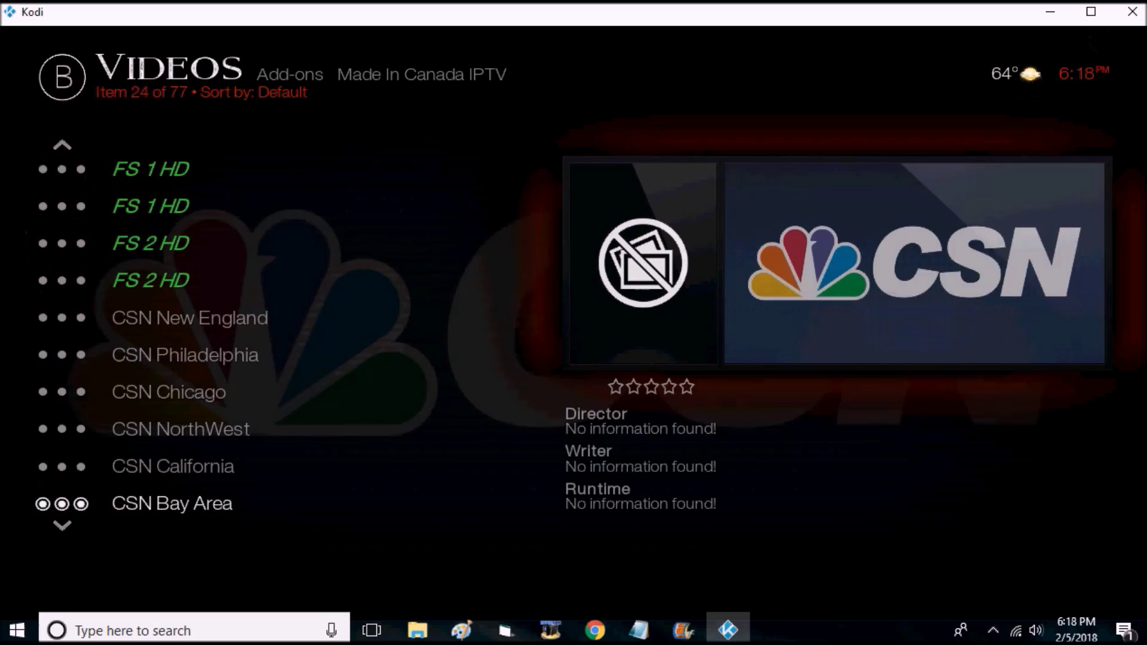
key(Down)
key(Down)
key(Down)
key(Down)
key(Down)
key(Down)
key(Down)
key(Down)
key(Down)
key(Down)
key(Down)
key(Down)
key(Down)
key(Down)
key(Down)
key(Down)
key(Down)
key(Down)
key(Down)
key(Down)
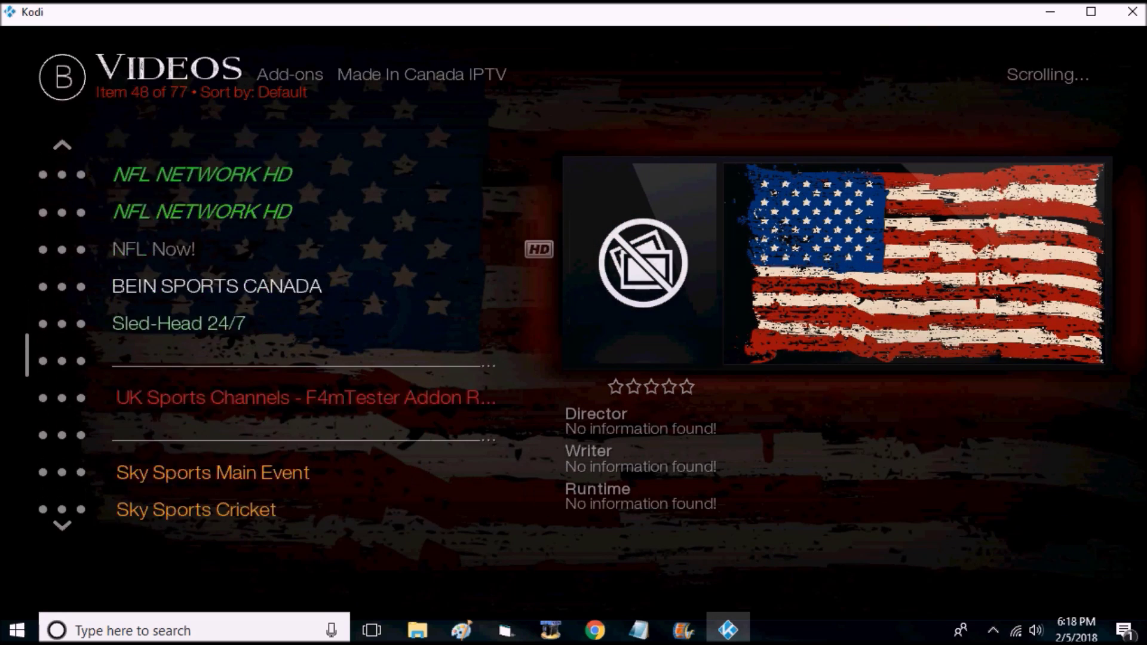
key(Down)
key(Down)
key(Down)
key(Down)
key(Down)
key(Down)
key(Down)
key(Down)
key(Down)
key(Down)
key(Down)
key(Down)
key(Down)
key(Down)
key(Down)
key(Down)
key(Down)
key(Down)
key(Down)
key(Down)
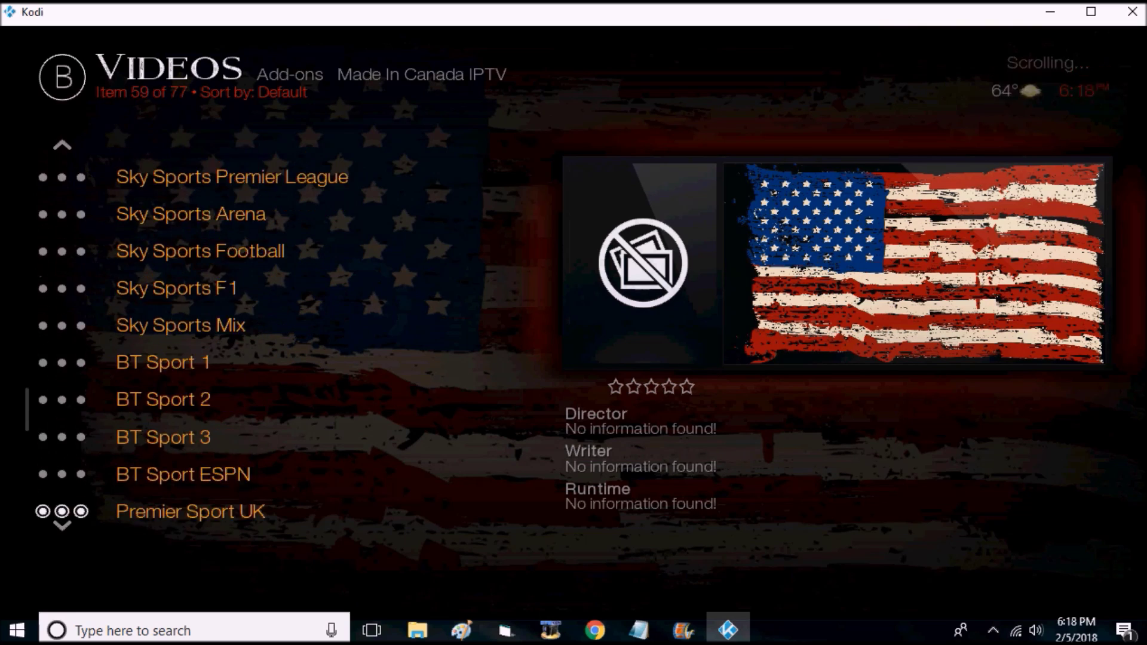
key(Down)
key(Down)
key(Down)
key(Escape)
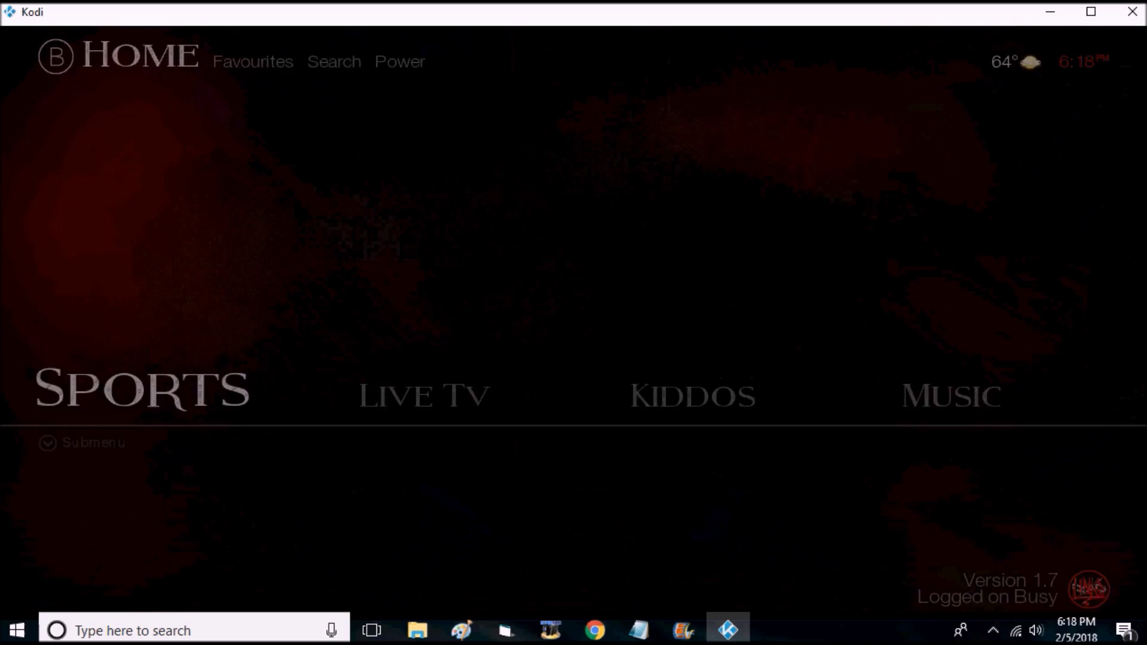
Open M.I.C. IPTV from the Live TV submenu and go into the Canadian English IPTV list
key(Right)
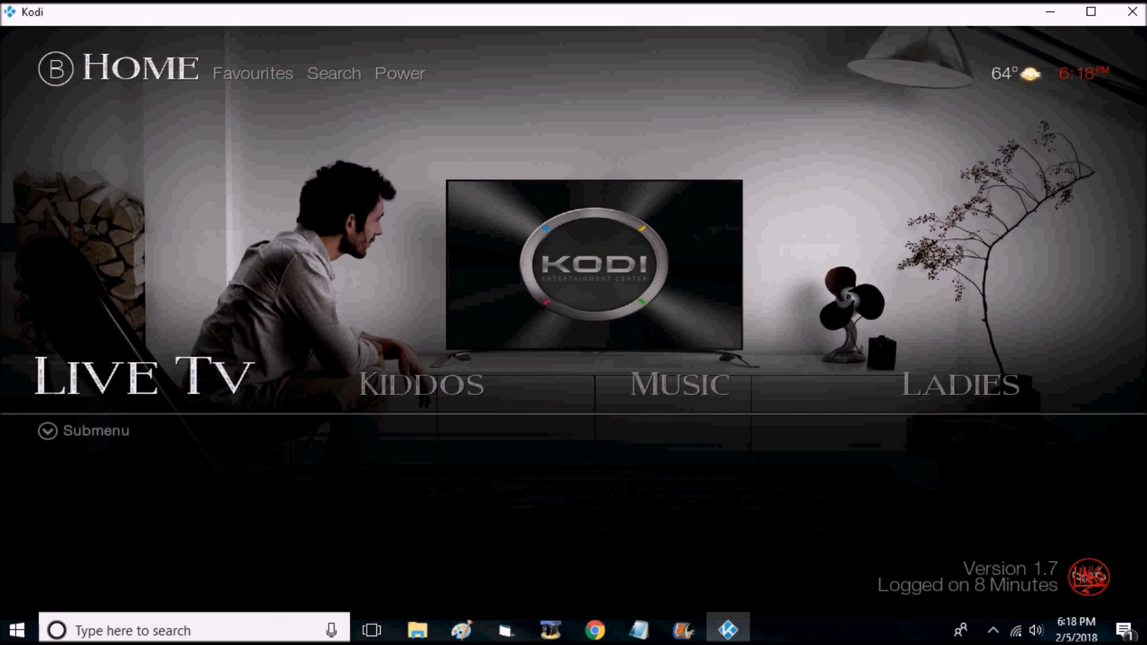
key(Down)
key(Left)
key(Left)
key(Left)
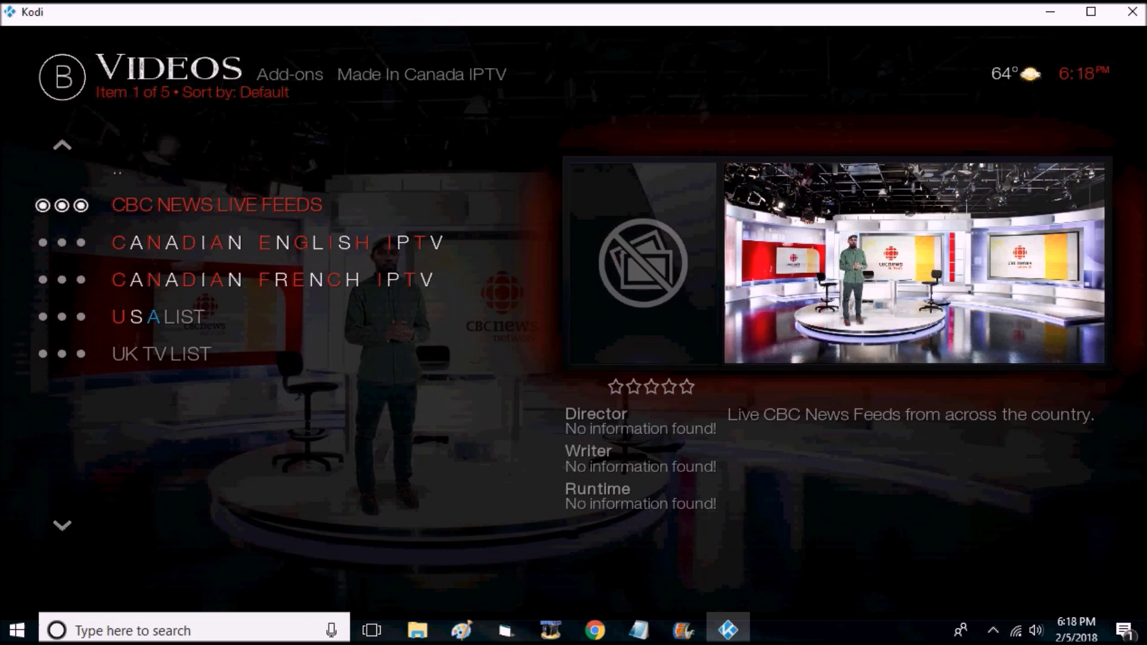
key(Down)
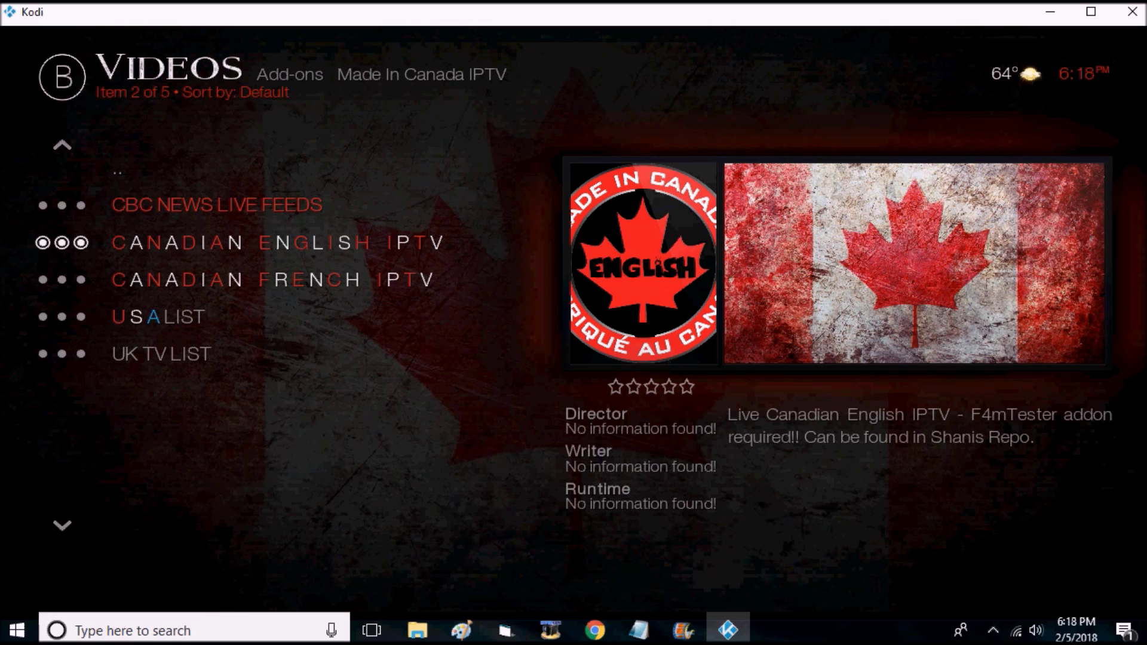
key(Return)
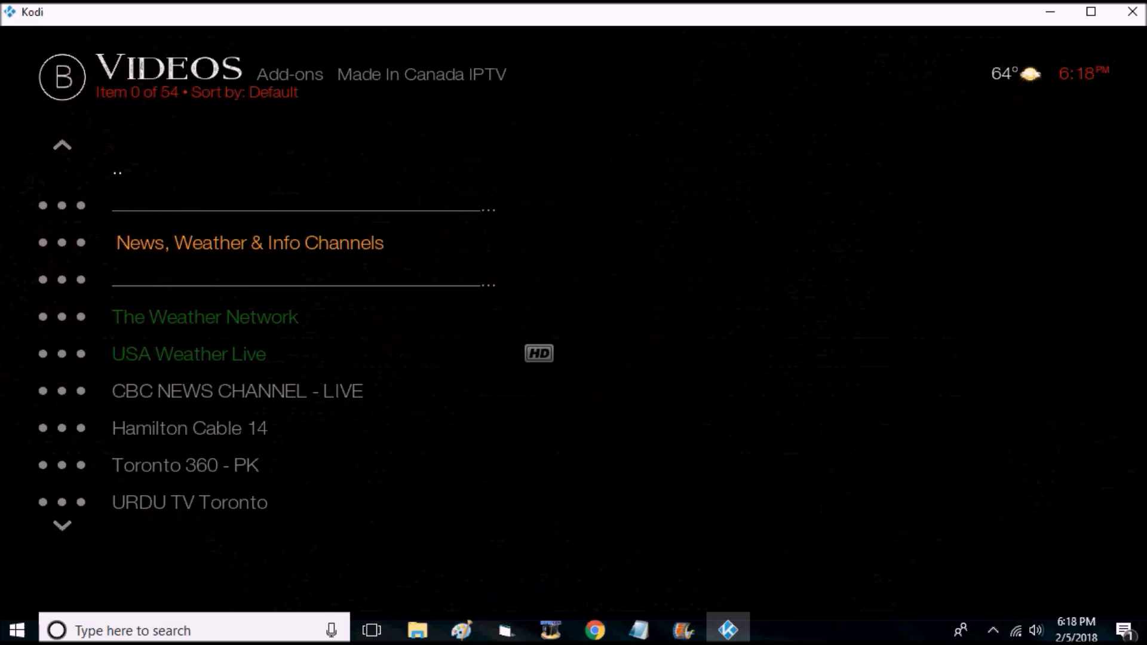
Browse the Canadian English IPTV channels, including the outdoors, Global, CBC and news groups, and return to the home menu
key(Up)
key(Up)
key(Up)
key(Up)
key(Up)
key(Up)
key(Up)
key(Up)
key(Up)
key(Up)
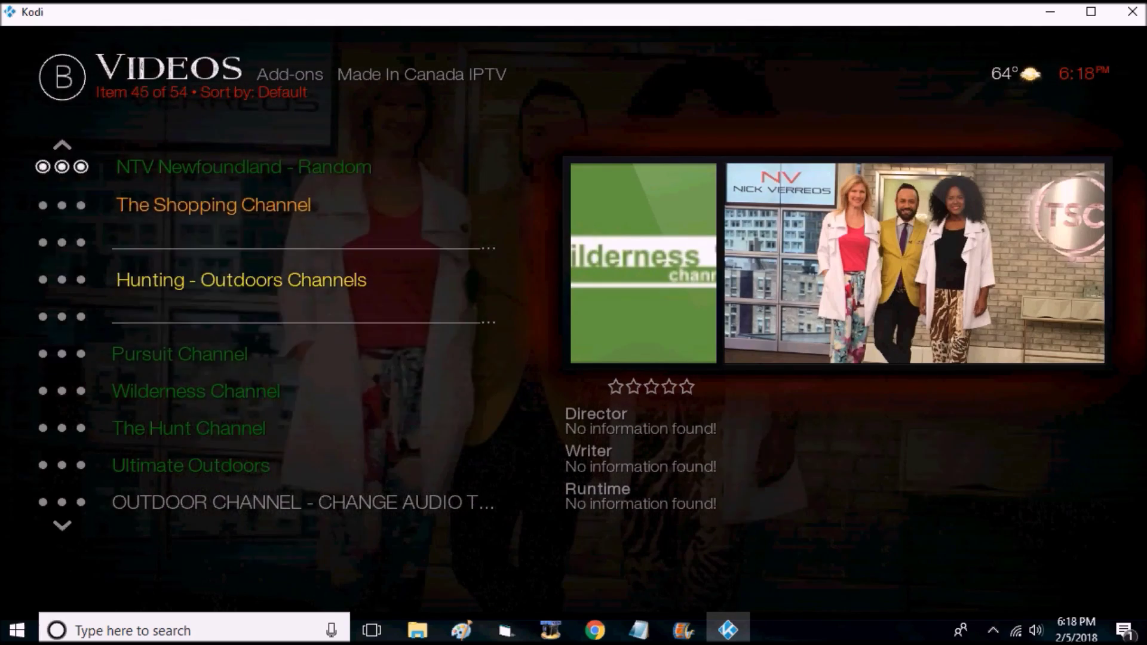
key(Up)
key(Up)
key(Up)
key(Up)
key(Up)
key(Up)
key(Up)
key(Up)
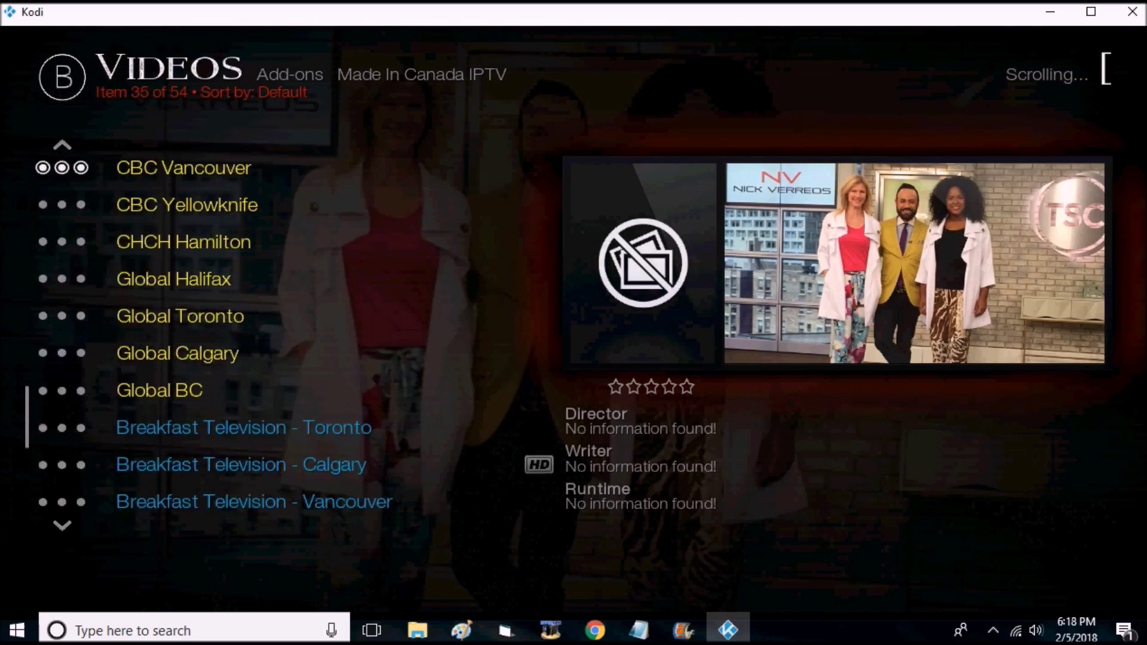
key(Up)
key(Up)
key(Up)
key(Up)
key(Up)
key(Up)
key(Up)
key(Up)
key(Up)
key(Up)
key(Up)
key(Up)
key(Up)
key(Up)
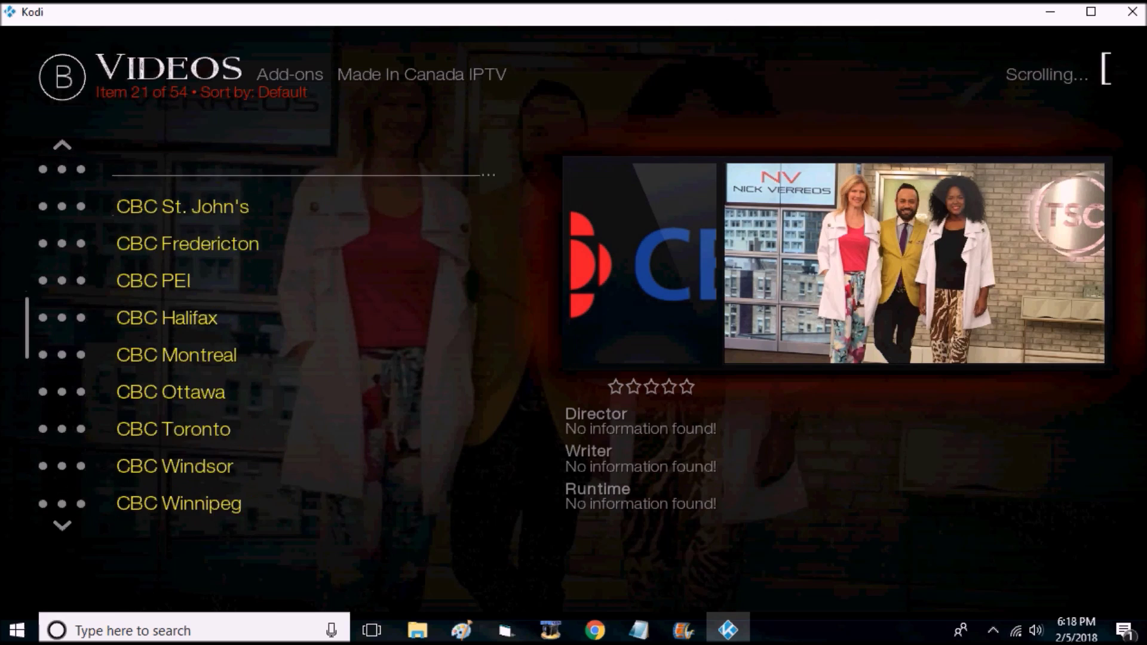
key(Up)
key(Up)
key(Up)
key(Up)
key(Up)
key(Up)
key(Up)
key(Up)
key(Up)
key(Up)
key(Up)
key(Up)
key(Up)
key(Up)
key(Up)
key(Up)
key(Up)
key(Up)
key(Up)
key(Up)
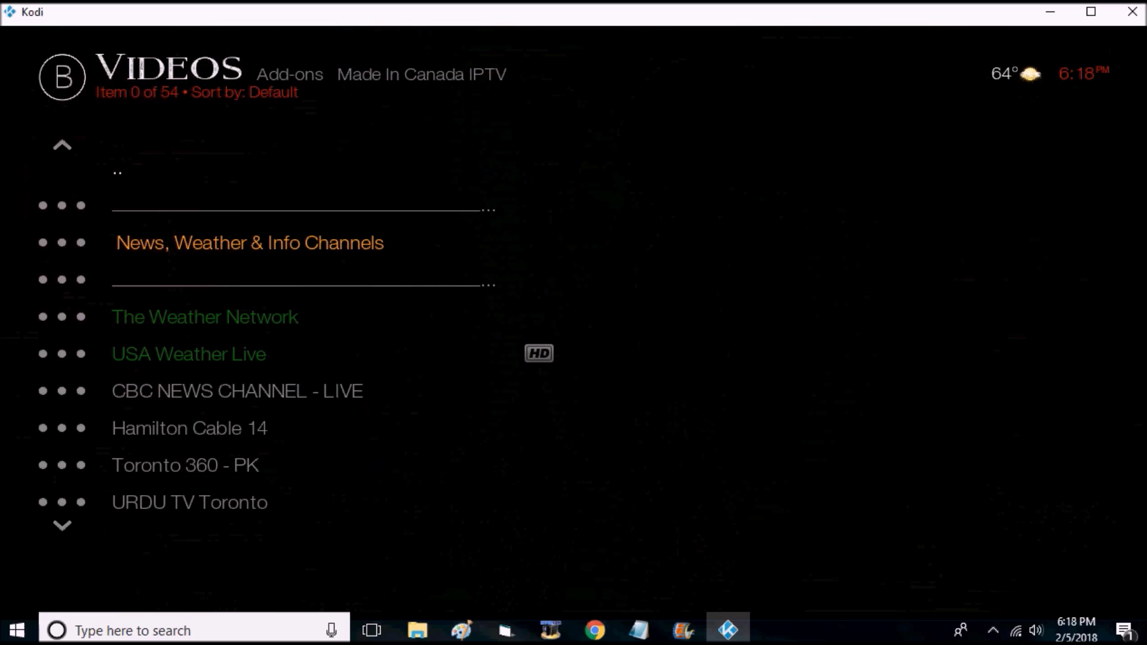
key(Up)
key(Up)
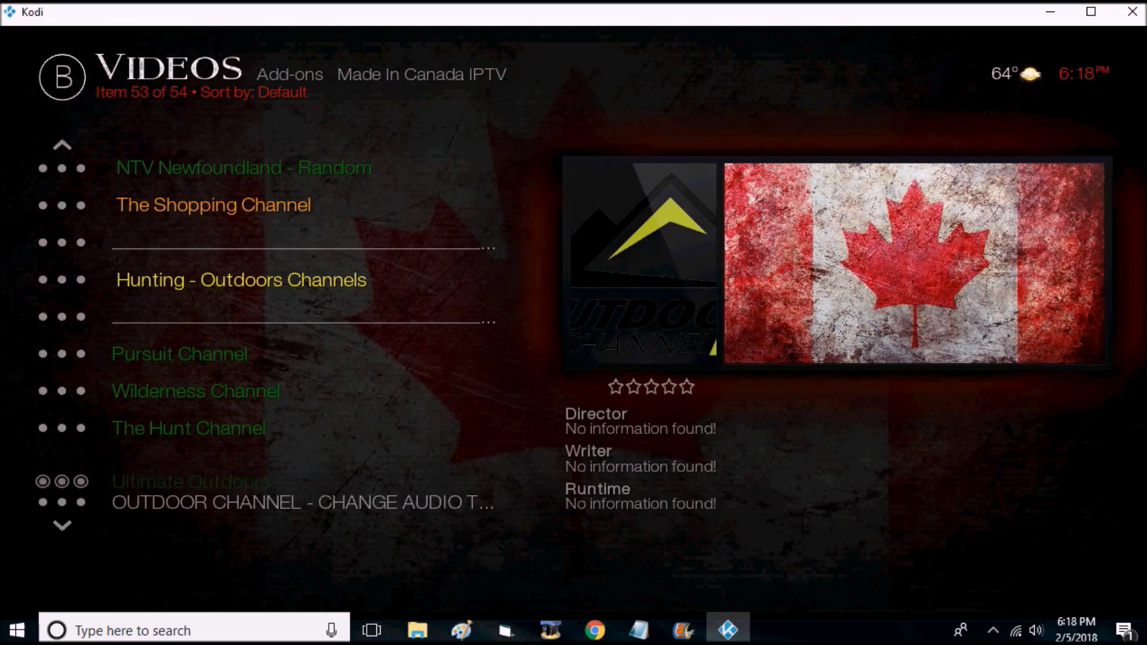
key(Escape)
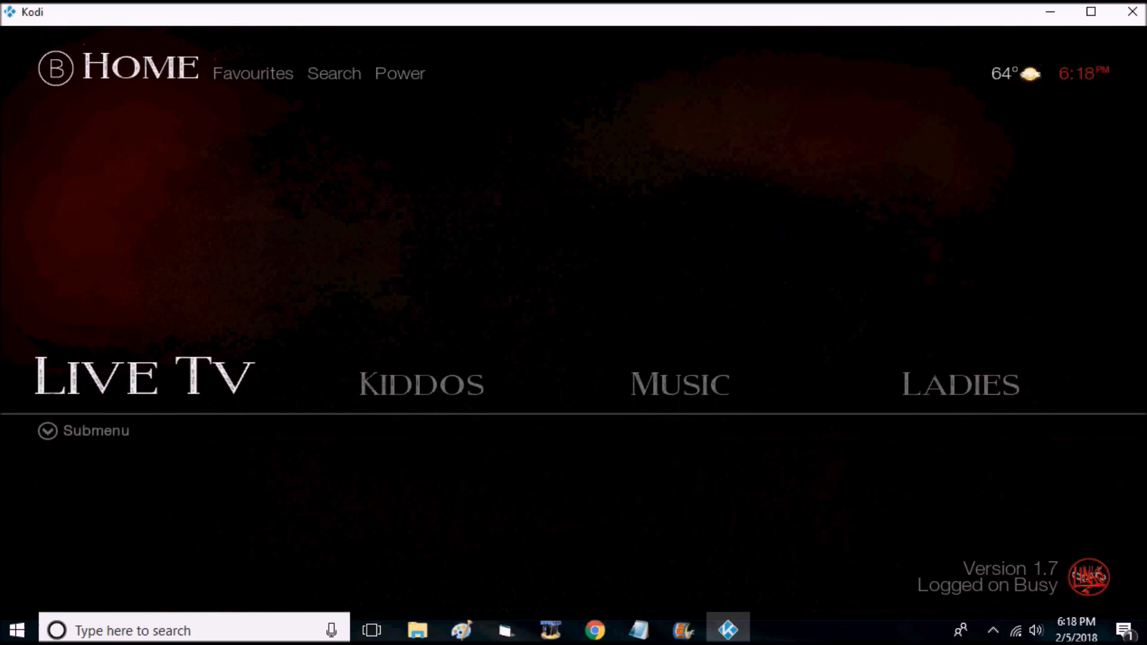
Look through the Live TV submenu and reopen M.I.C. IPTV
key(Down)
key(Right)
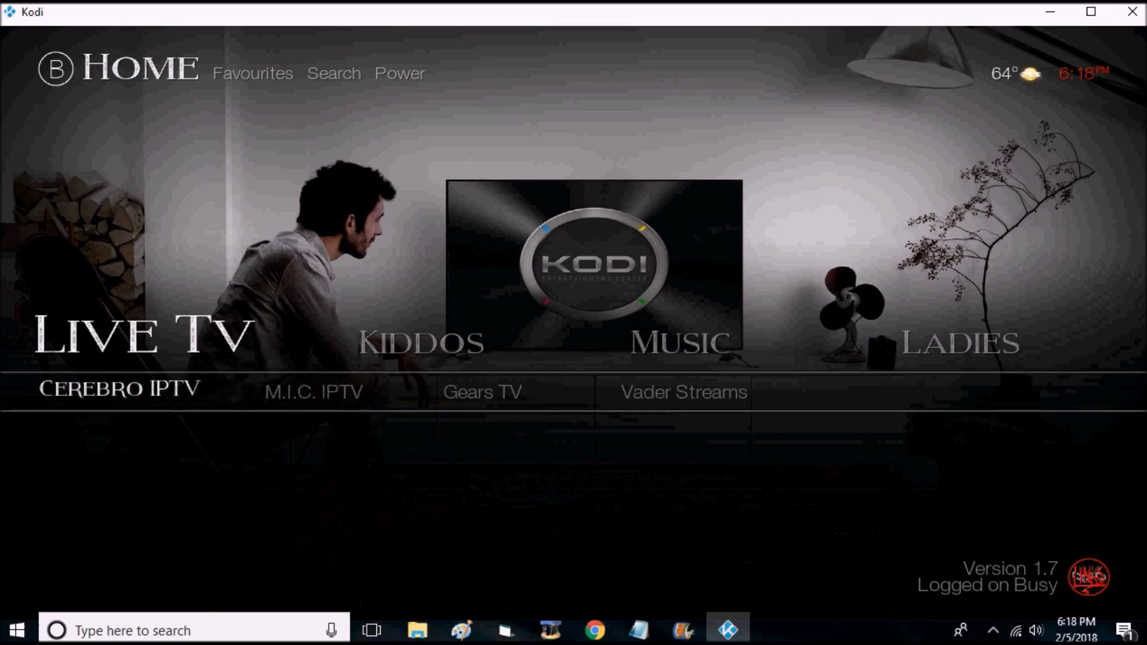
key(Right)
key(Right)
key(Left)
key(Return)
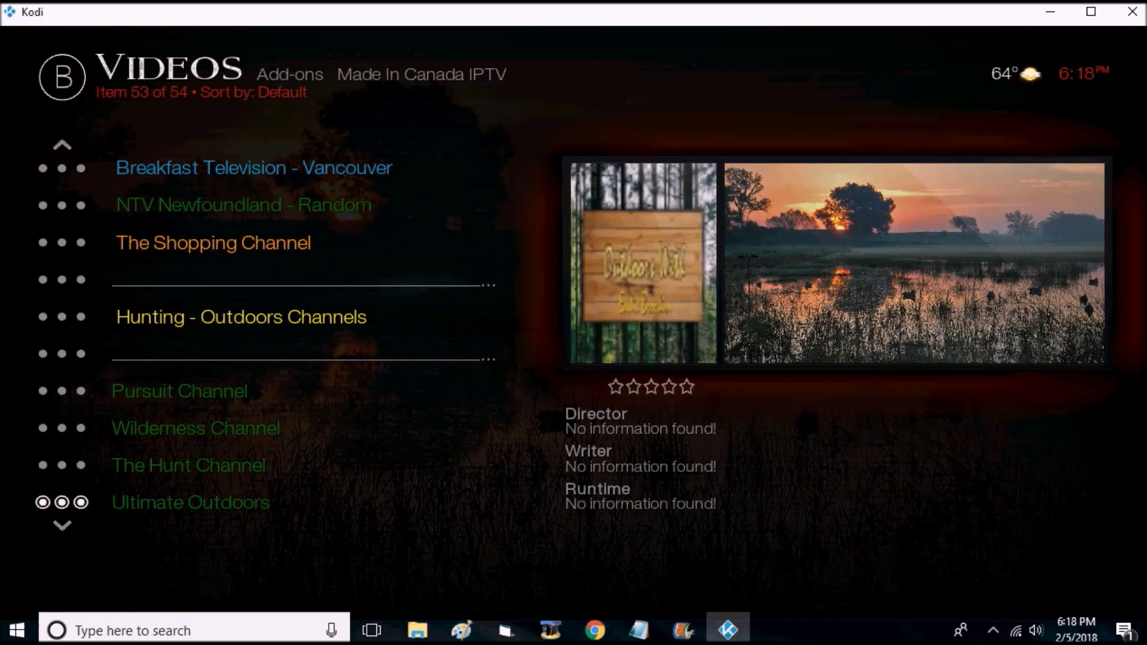
Browse the Canadian English IPTV channels from the outdoors group back to the news and weather group, then return to the category list
key(Up)
key(Up)
key(Up)
key(Up)
key(Up)
key(Up)
key(Up)
key(Up)
key(Up)
key(Up)
key(Up)
key(Up)
key(Up)
key(Up)
key(Up)
key(Up)
key(Up)
key(Up)
key(Up)
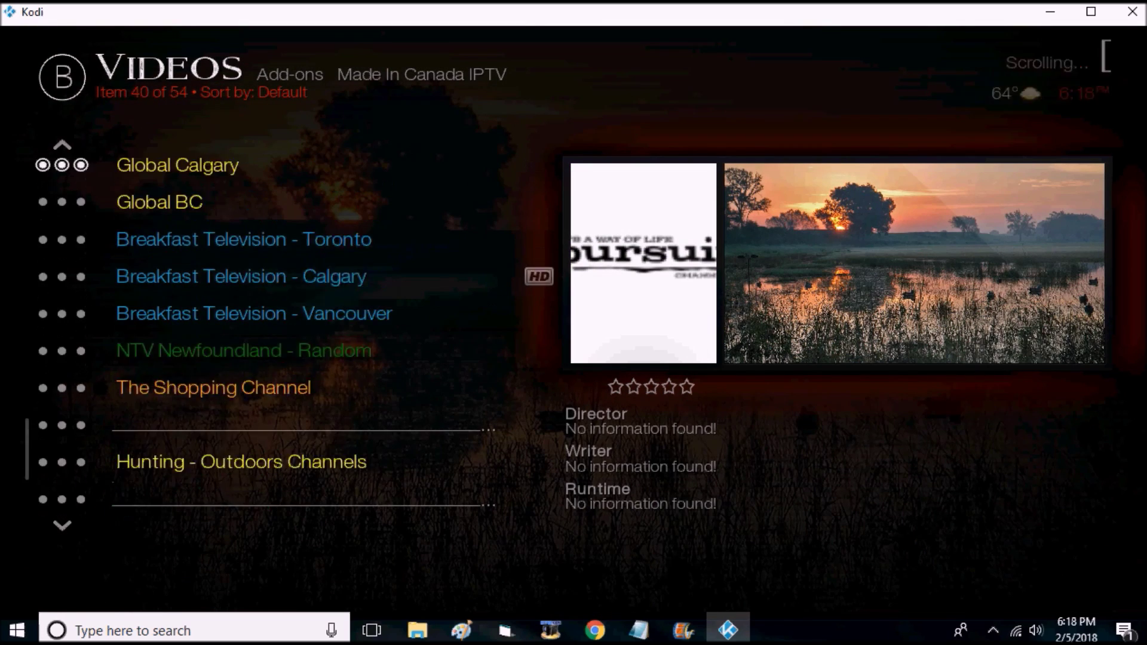
key(Up)
key(Up)
key(Up)
key(Up)
key(Up)
key(Up)
key(Up)
key(Up)
key(Up)
key(Up)
key(Up)
key(Up)
key(Up)
key(Up)
key(Up)
key(Up)
key(Up)
key(Up)
key(Up)
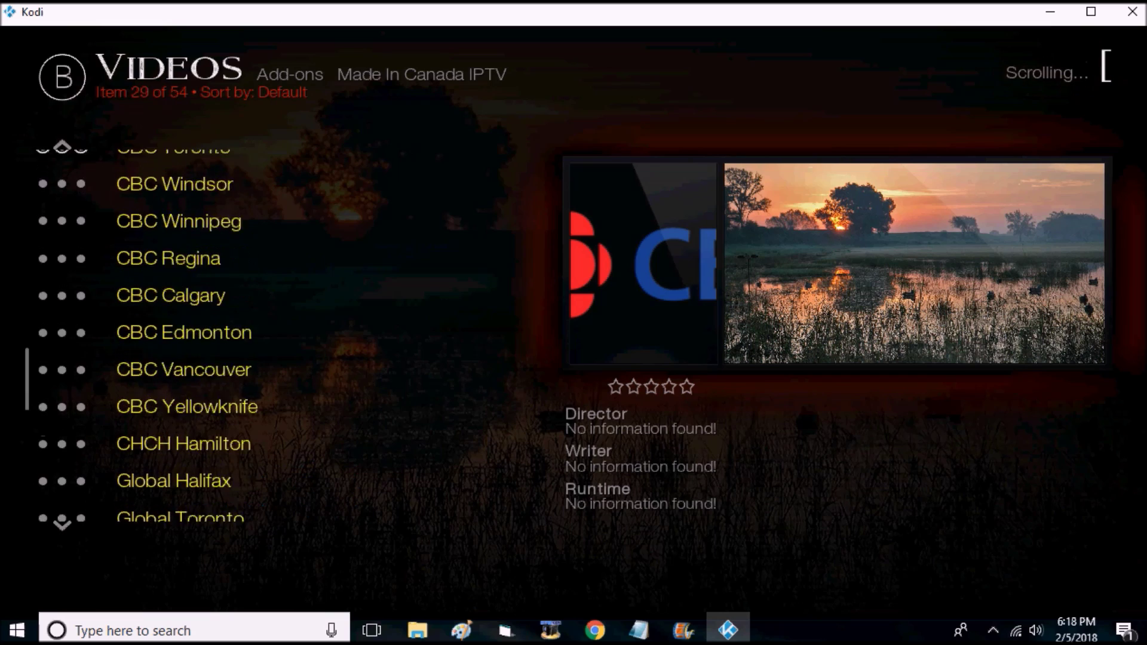
key(Up)
key(Up)
key(Up)
key(Up)
key(Up)
key(Up)
key(Up)
key(Up)
key(Up)
key(Up)
key(Up)
key(Up)
key(Up)
key(Up)
key(Up)
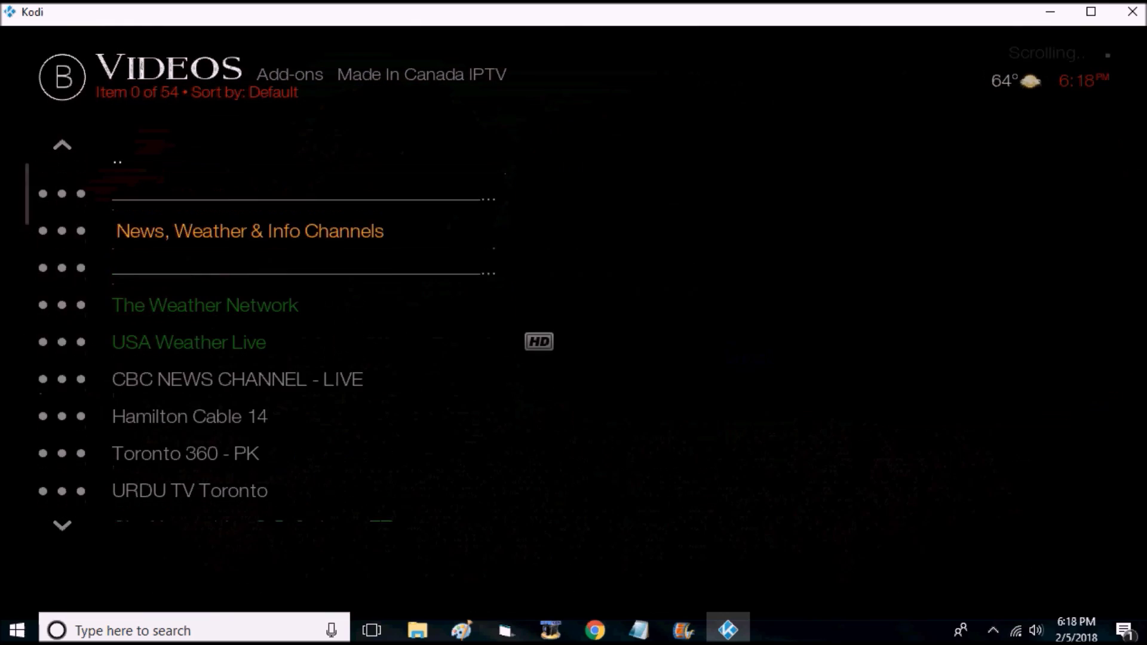
key(Up)
key(Down)
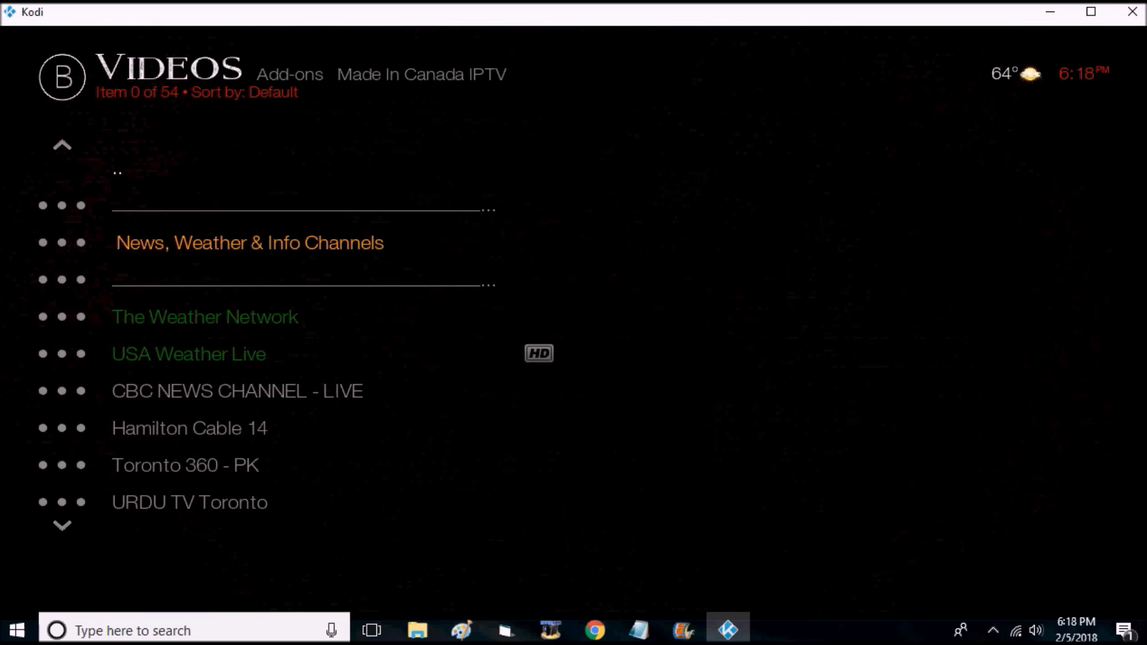
key(Return)
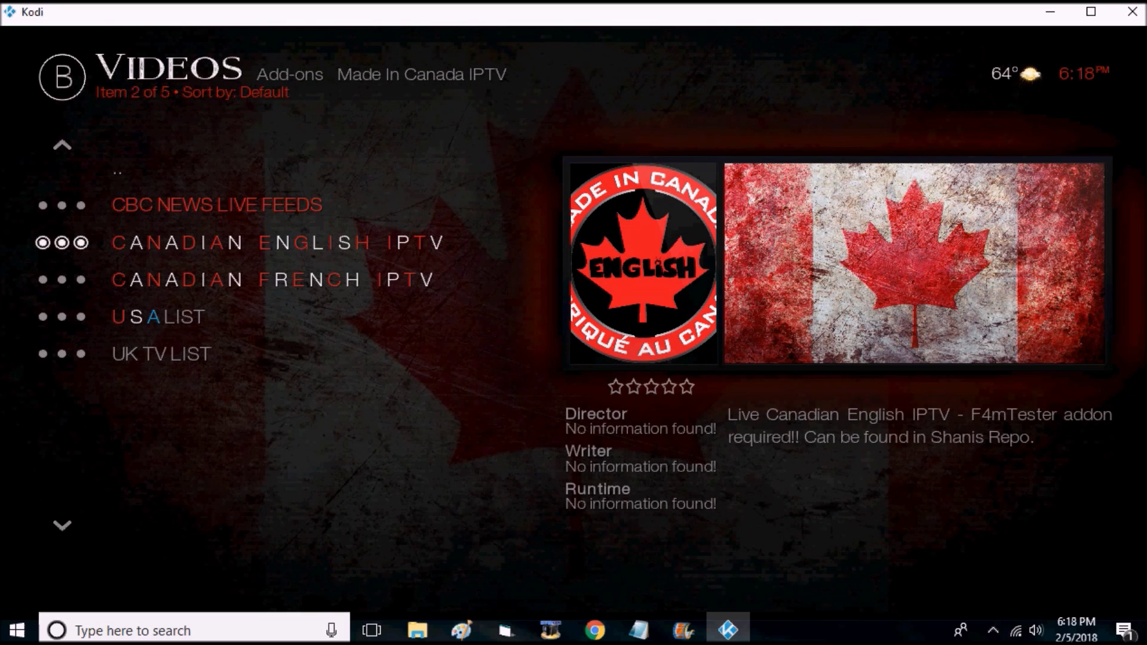
Open the USA List in Made In Canada IPTV
key(Down)
key(Down)
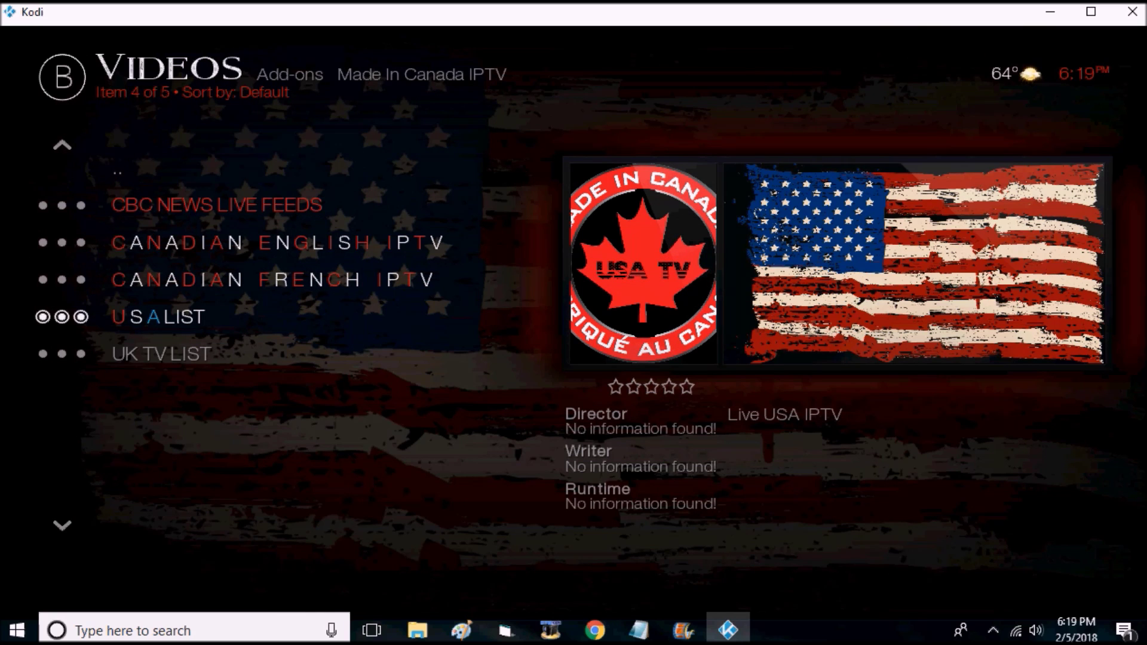
key(Return)
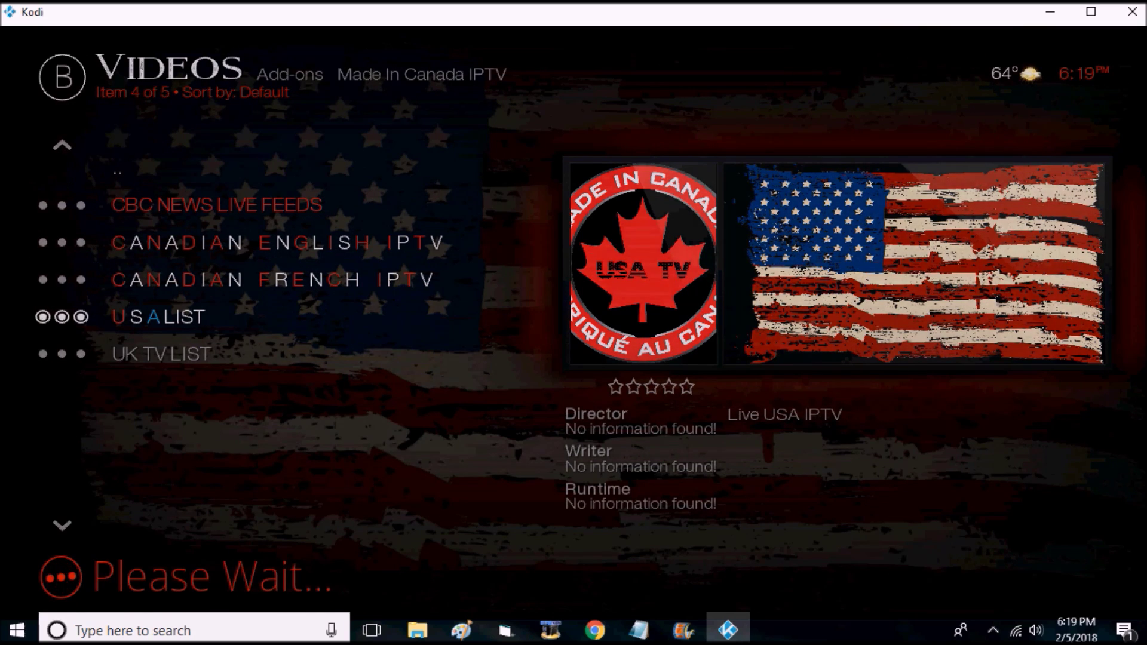
Browse the USA List channels backwards from the end of the list and return to the home menu at Kiddos
key(Up)
key(Up)
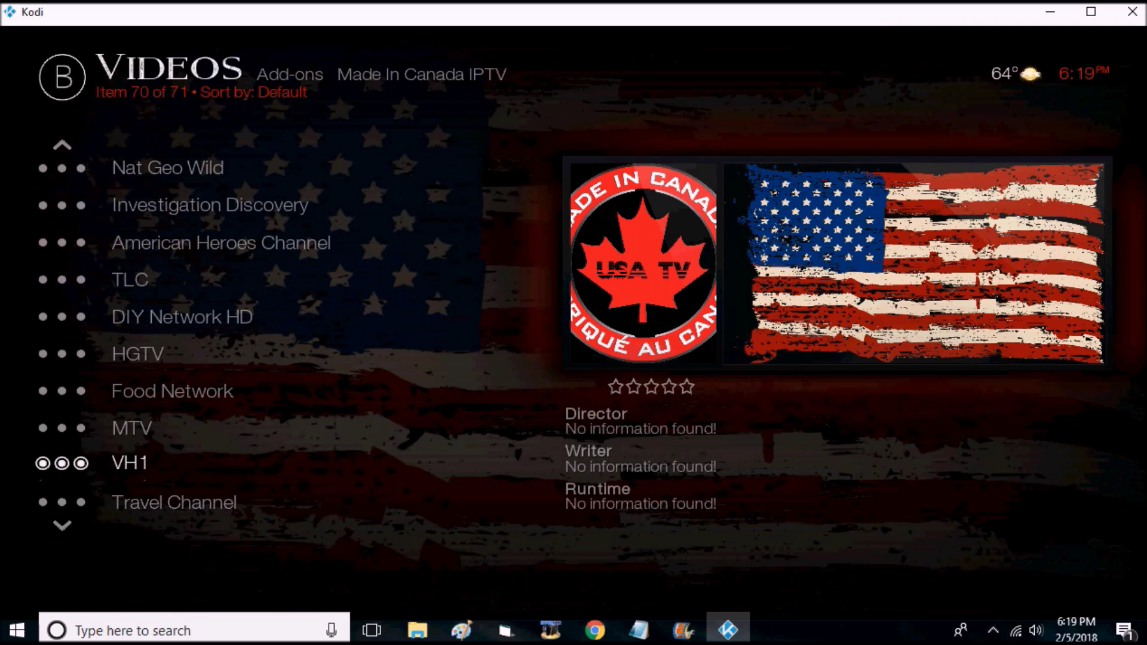
key(Up)
key(Up)
key(Up)
key(Up)
key(Up)
key(Up)
key(Up)
key(Up)
key(Up)
key(Up)
key(Up)
key(Up)
key(Up)
key(Up)
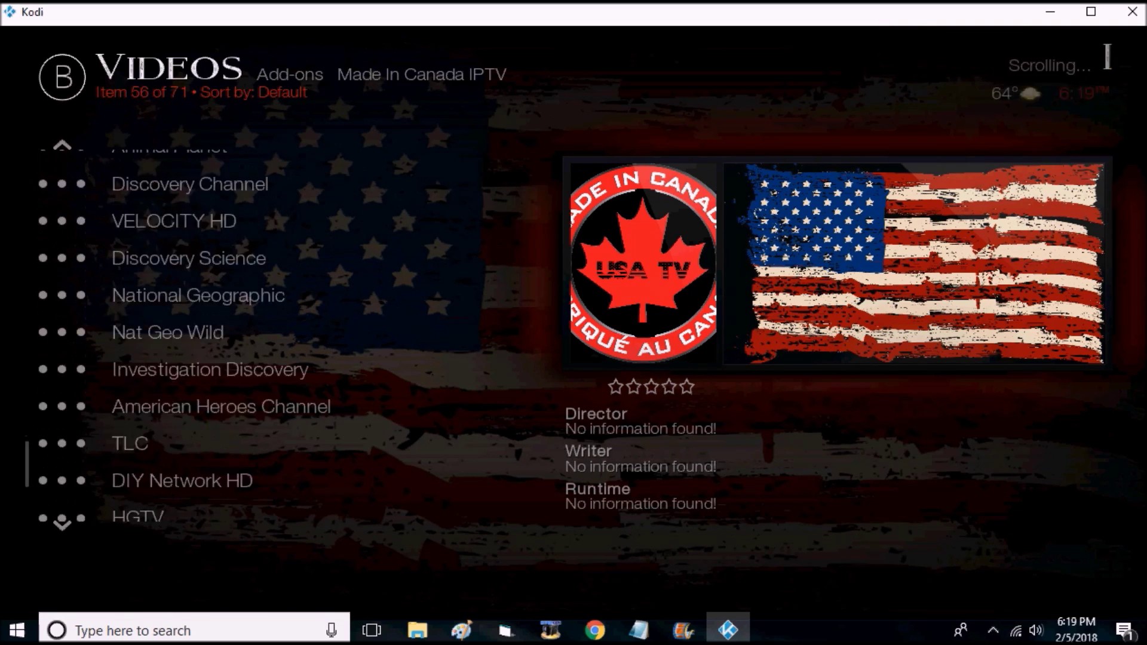
key(Up)
key(Up)
key(Up)
key(Up)
key(Up)
key(Up)
key(Up)
key(Up)
key(Up)
key(Up)
key(Up)
key(Up)
key(Up)
key(Up)
key(Up)
key(Up)
key(Up)
key(Up)
key(Up)
key(Up)
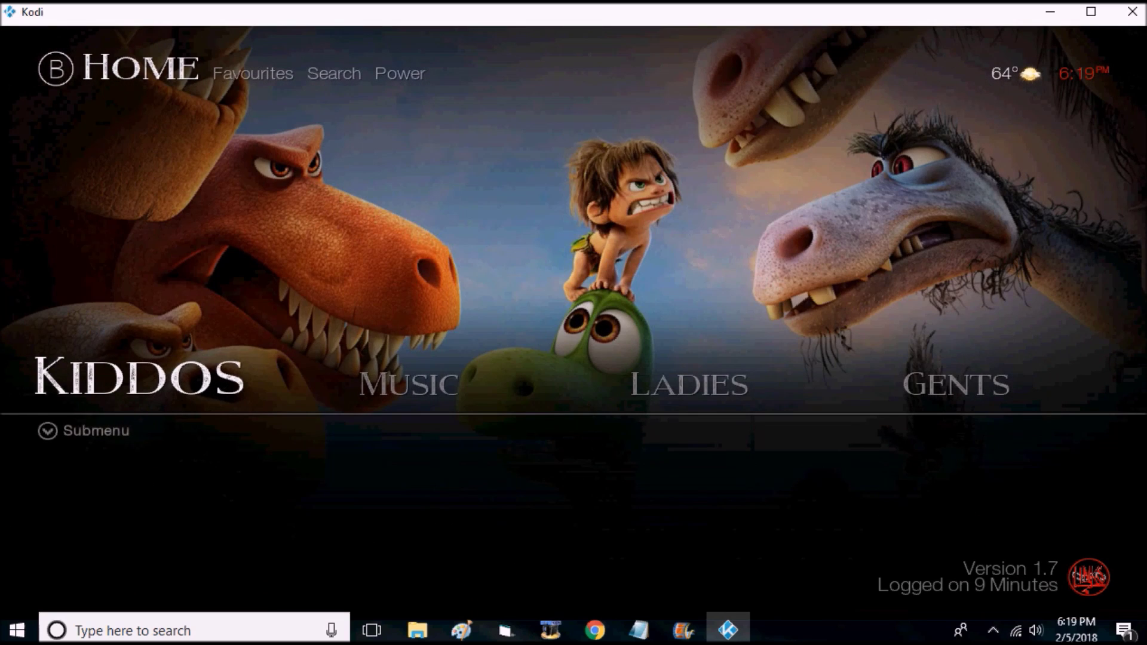
Look through the Kiddos submenu, including Kids Fitness, YouTube Kids and Cartoon Heros
key(Down)
key(Left)
key(Left)
key(Left)
key(Left)
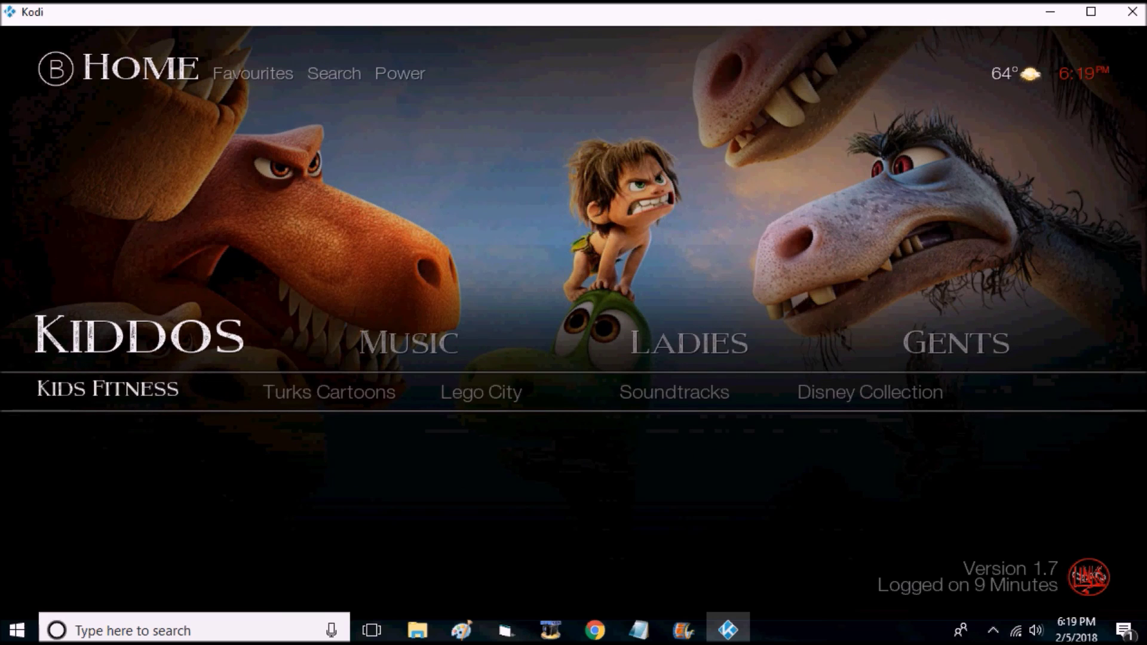
key(Left)
key(Left)
key(Right)
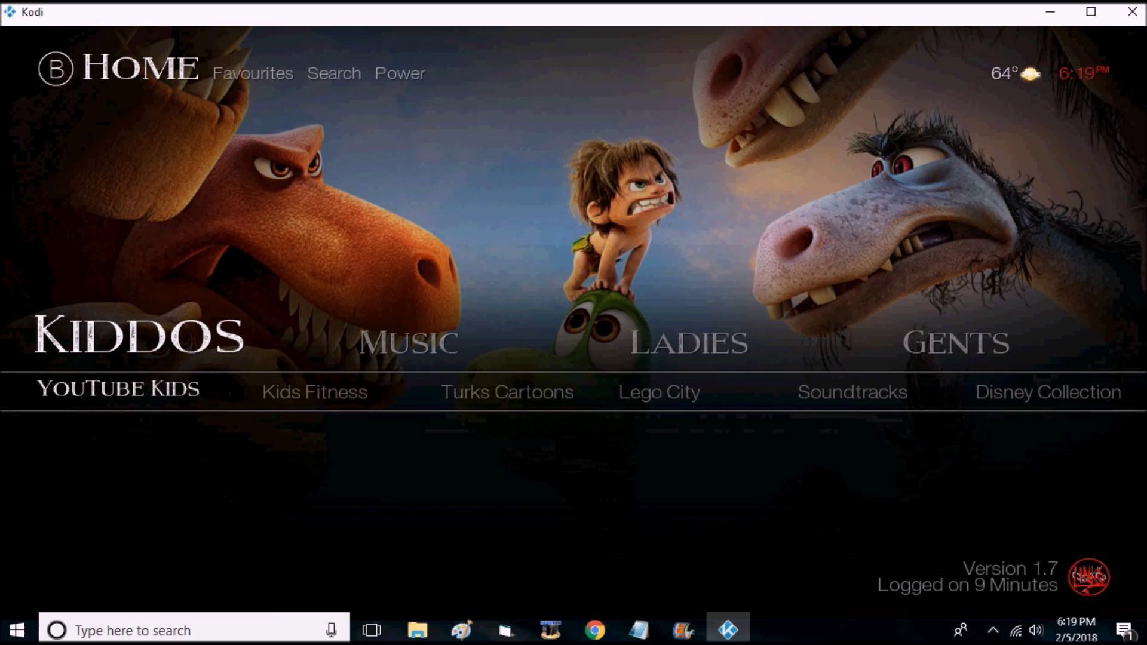
key(Left)
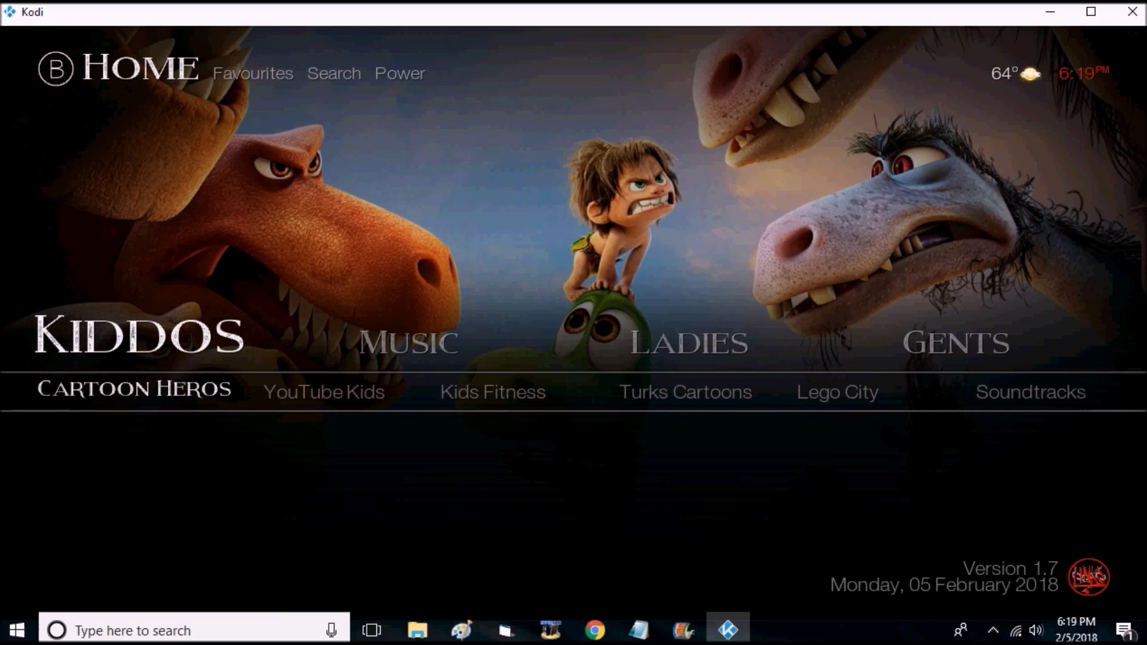
key(Right)
Go to the Music section and look through its submenu, from Karaoke Night to Top-40-Charts, Pandora and MP3 Streams
key(Up)
key(Right)
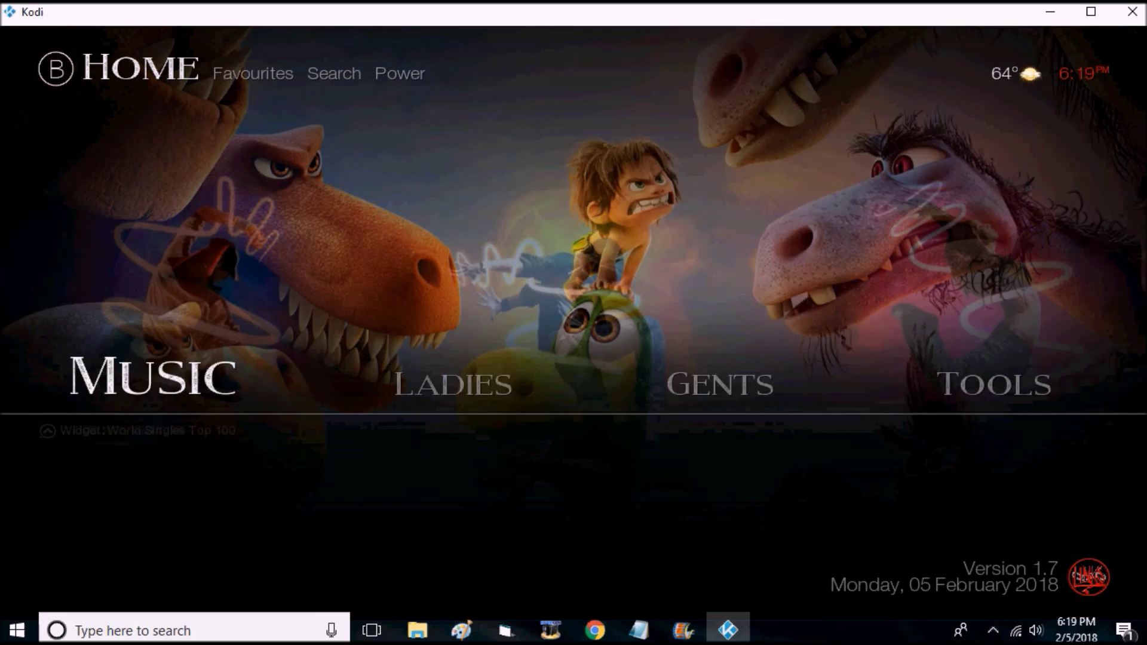
key(Right)
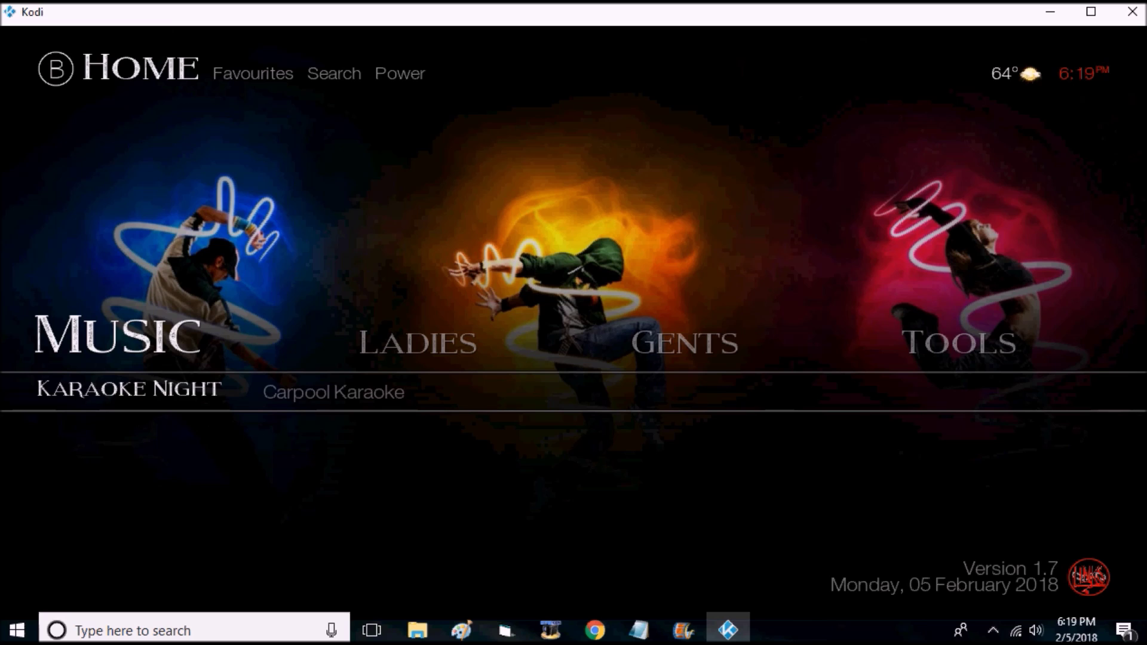
key(Left)
key(Left)
key(Left)
key(Left)
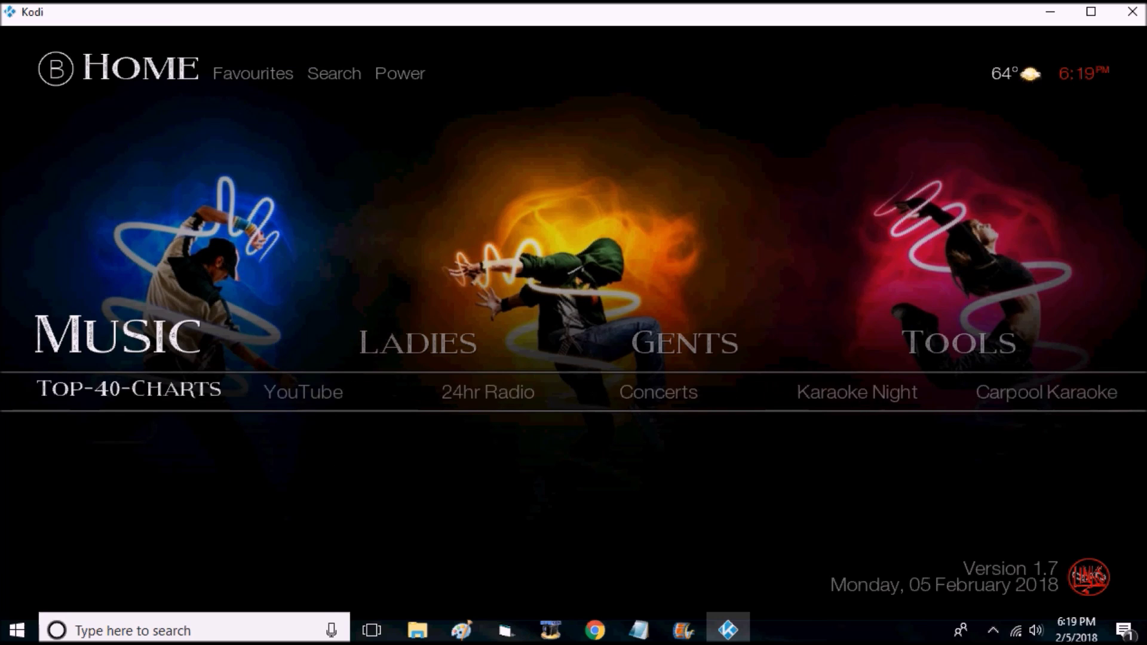
key(Left)
key(Left)
key(Left)
key(Right)
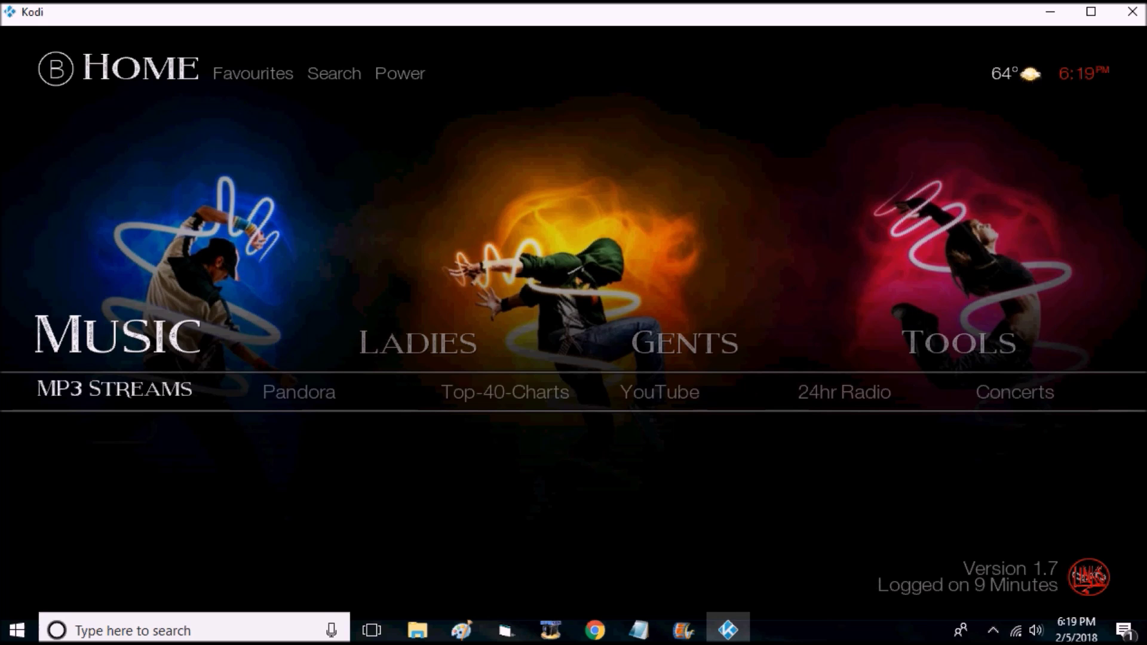
View the remaining home sections from Ladies onward, past Gents and Tools
key(Up)
key(Right)
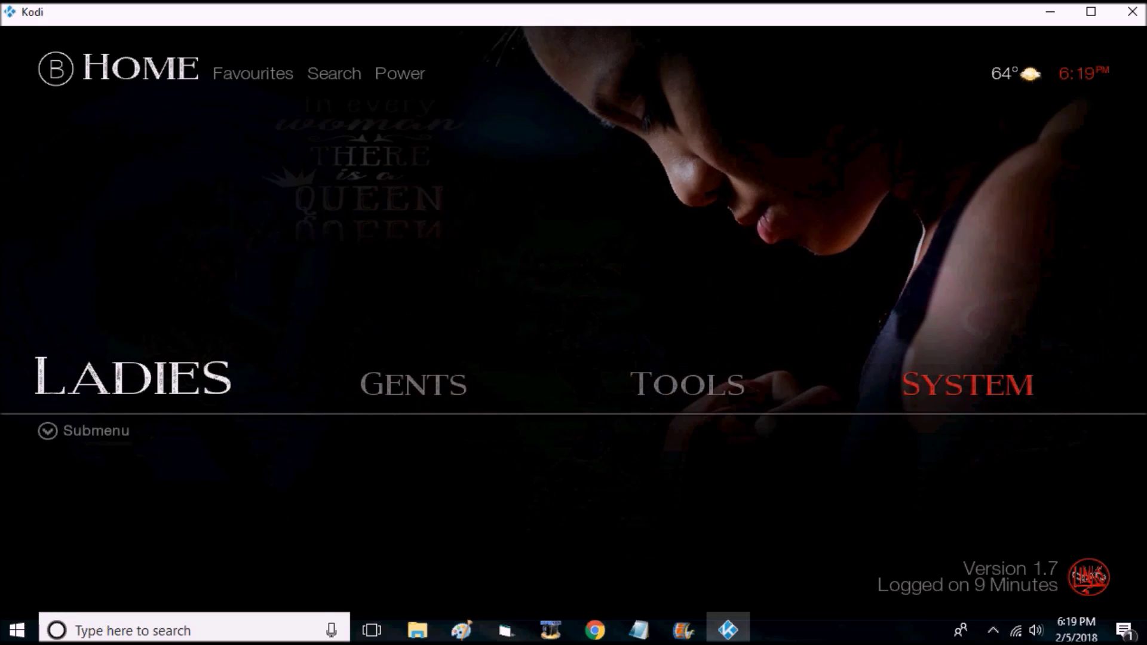
key(Right)
key(Right)
key(Right)
key(Right)
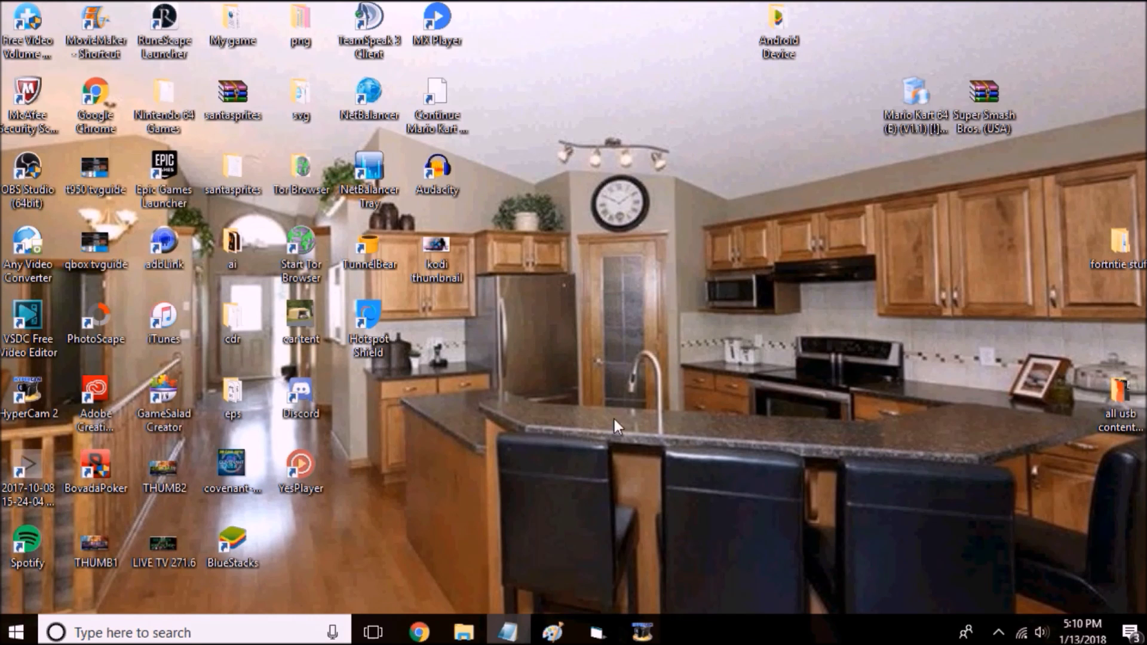
Open Google Chrome in a maximized window and go to google.ca
click(420, 628)
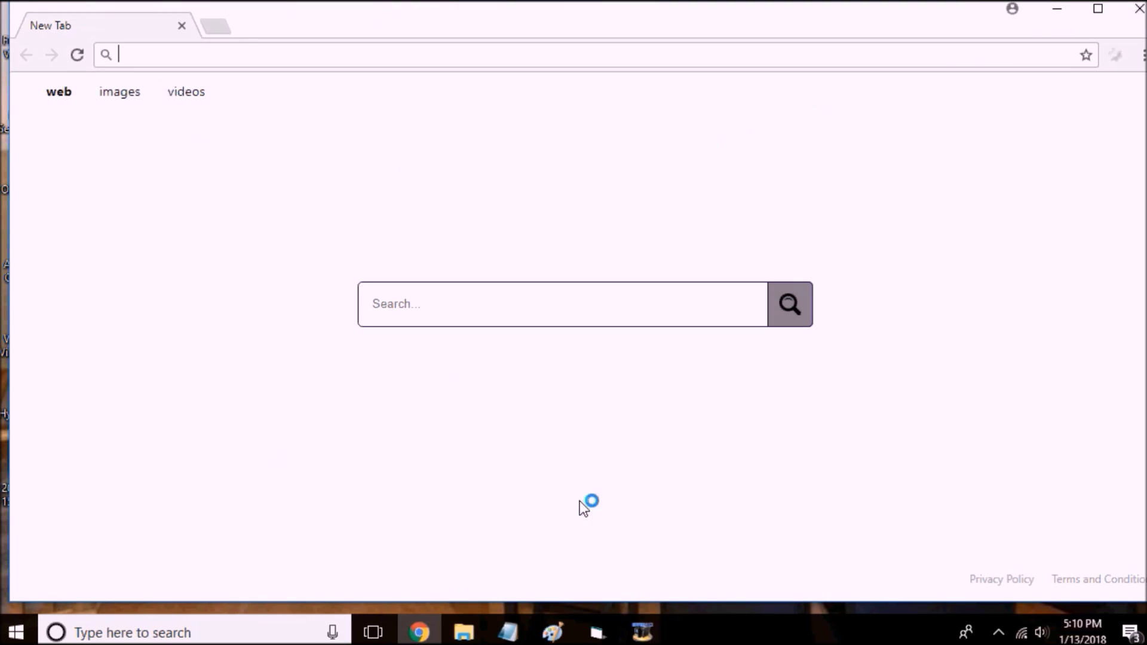
click(1100, 9)
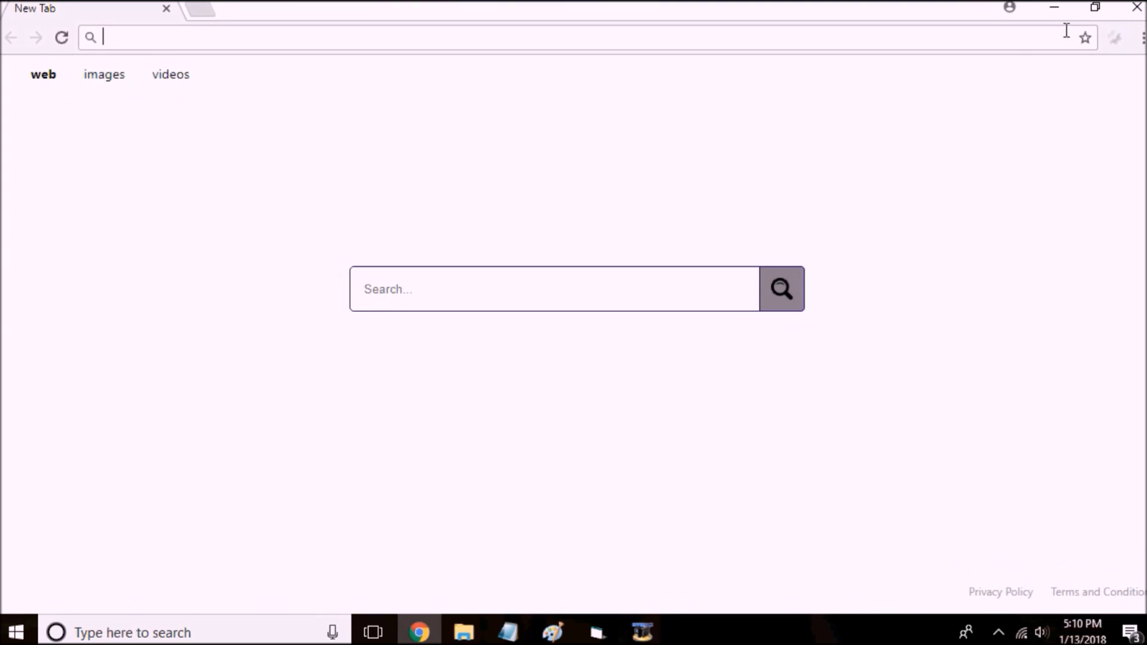
click(997, 41)
text(google.ca)
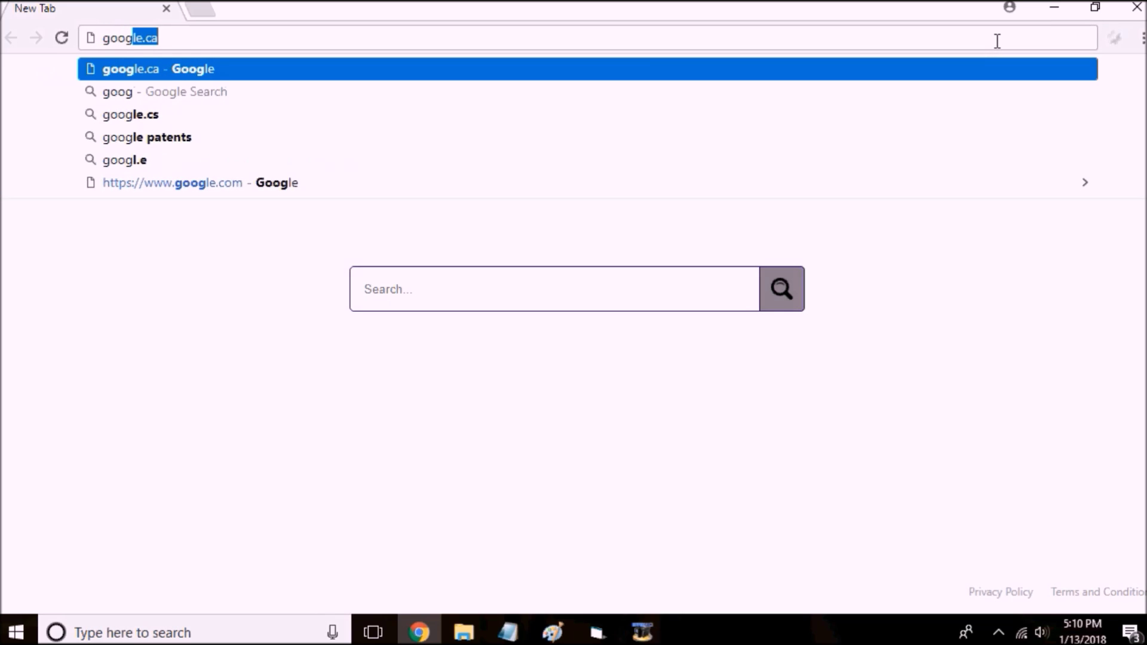
key(Return)
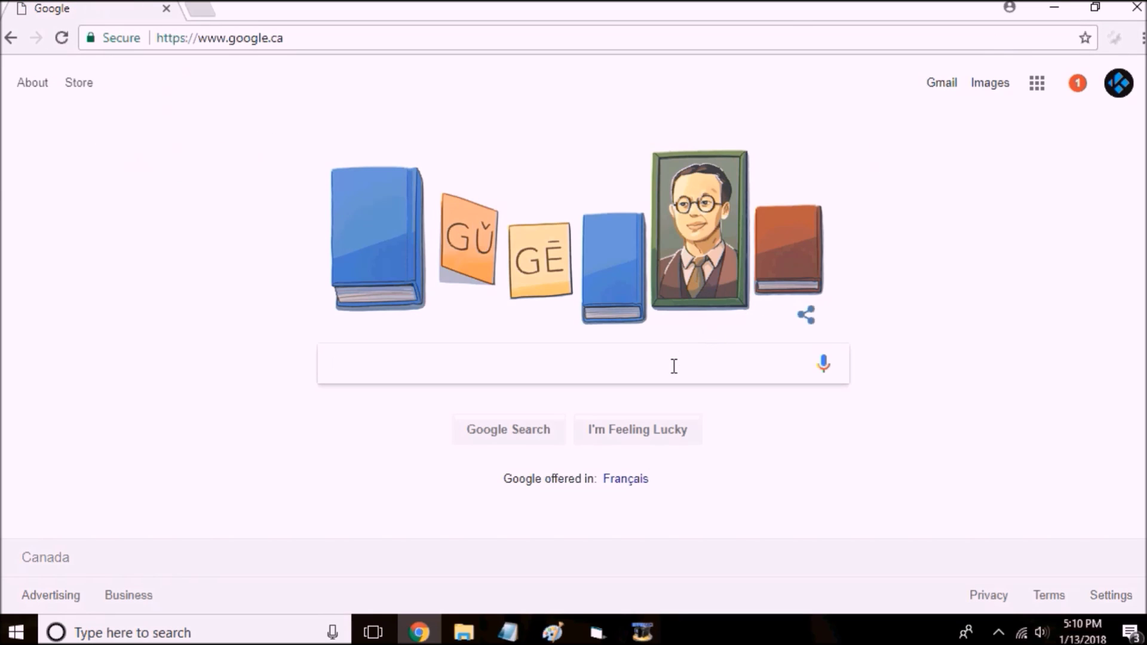
Search Google for kodi and open the official kodi.tv website
click(674, 366)
text(kodi)
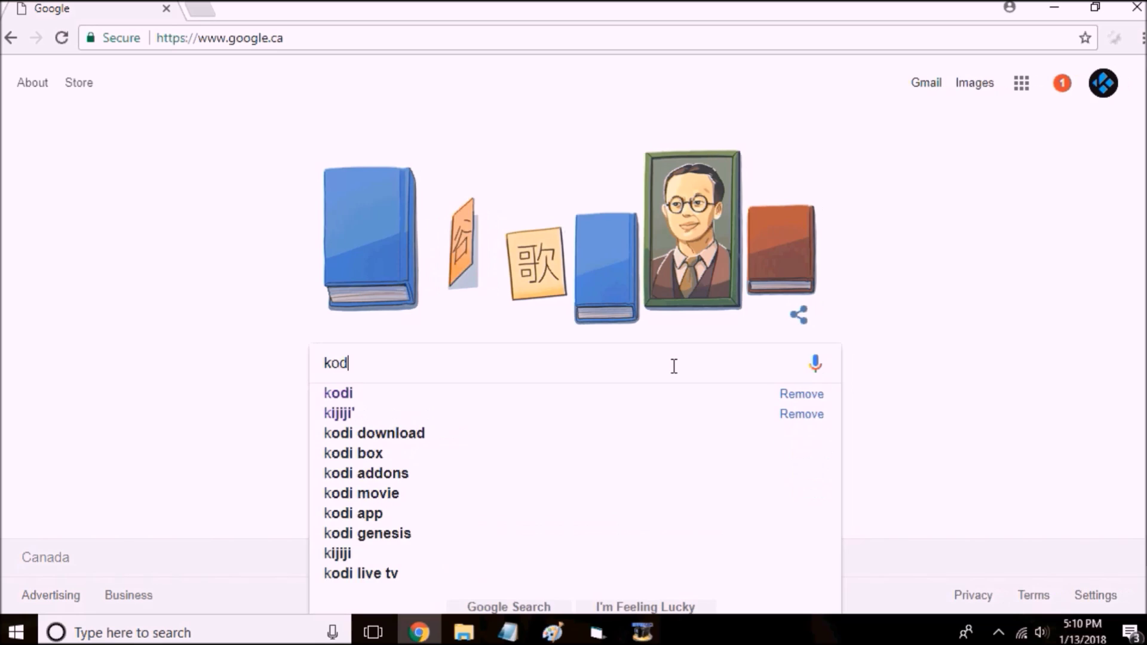
key(Return)
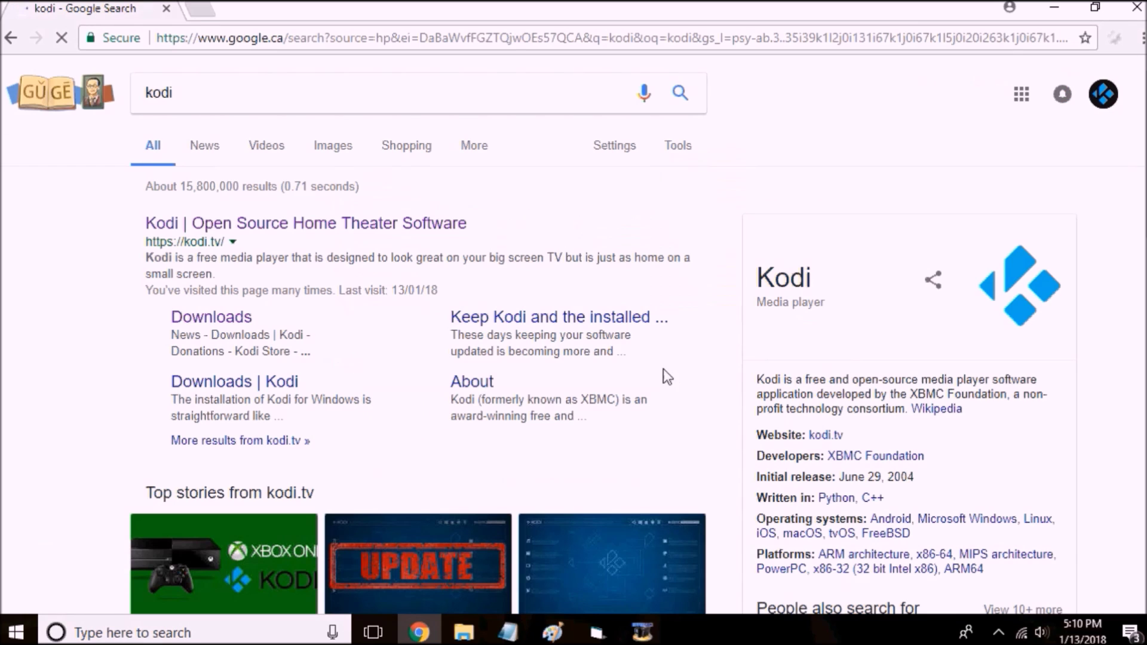
click(334, 225)
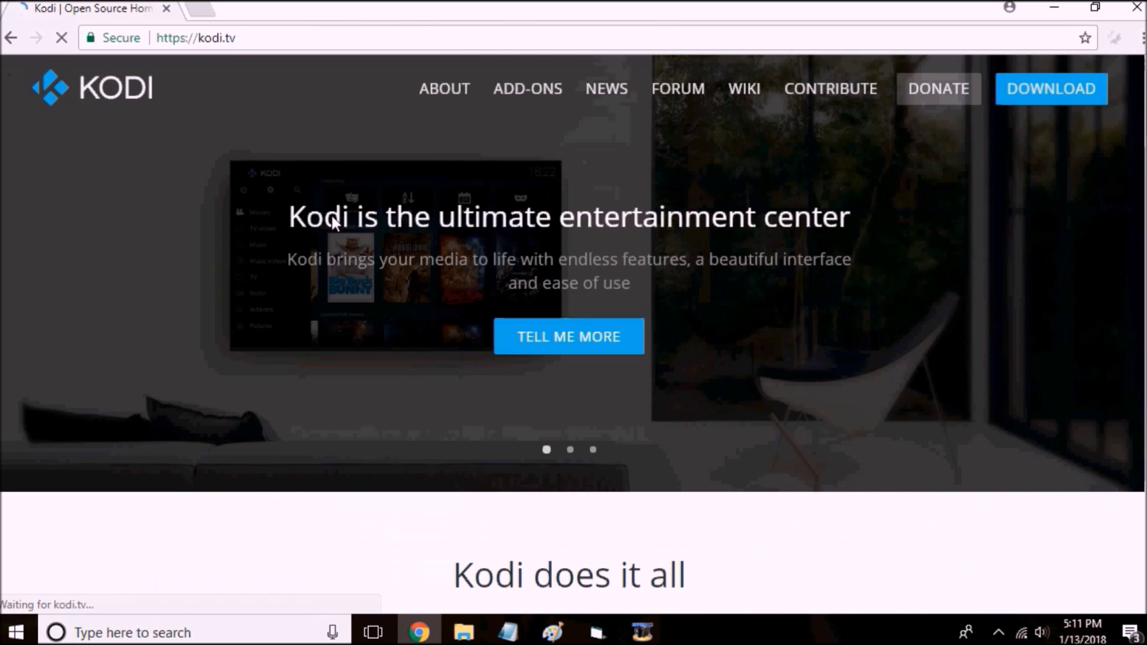
Download the 32-bit Windows installer of Kodi v17.6 "Krypton" from the site's download page
click(1058, 96)
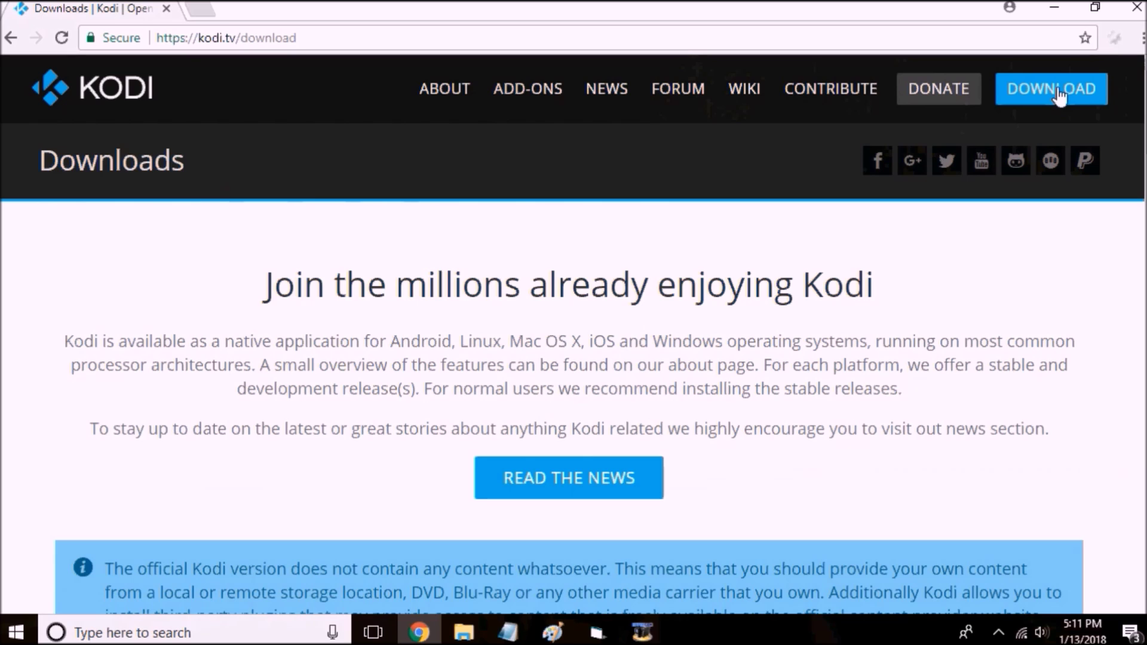
scroll(684, 315, down, 8)
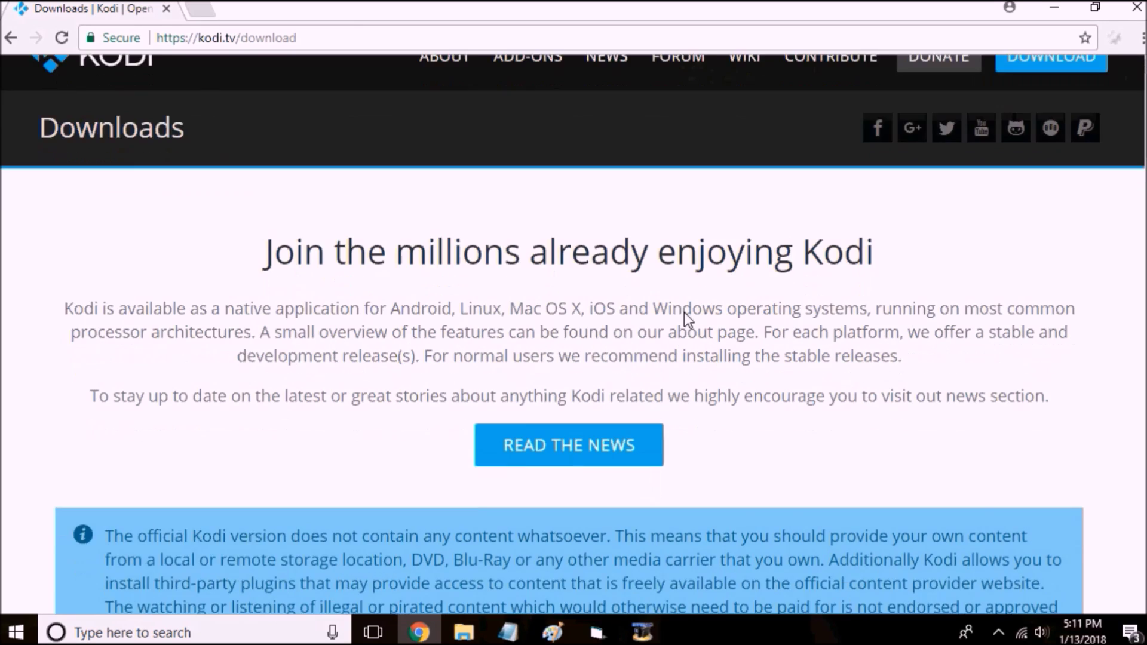
scroll(684, 315, down, 12)
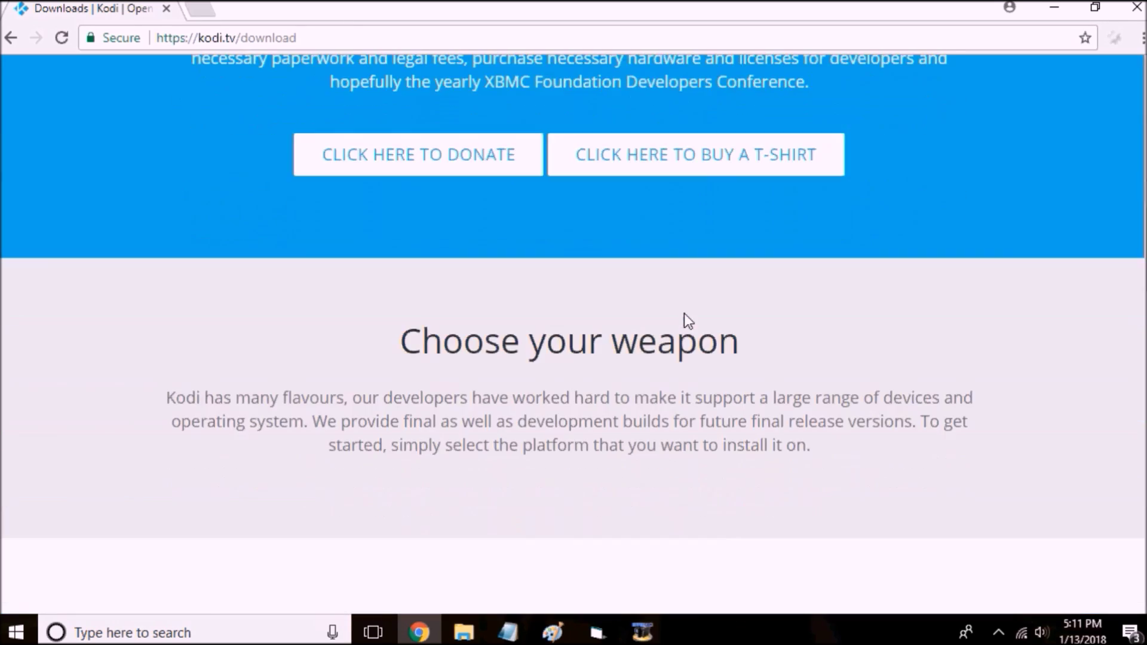
scroll(685, 315, down, 3)
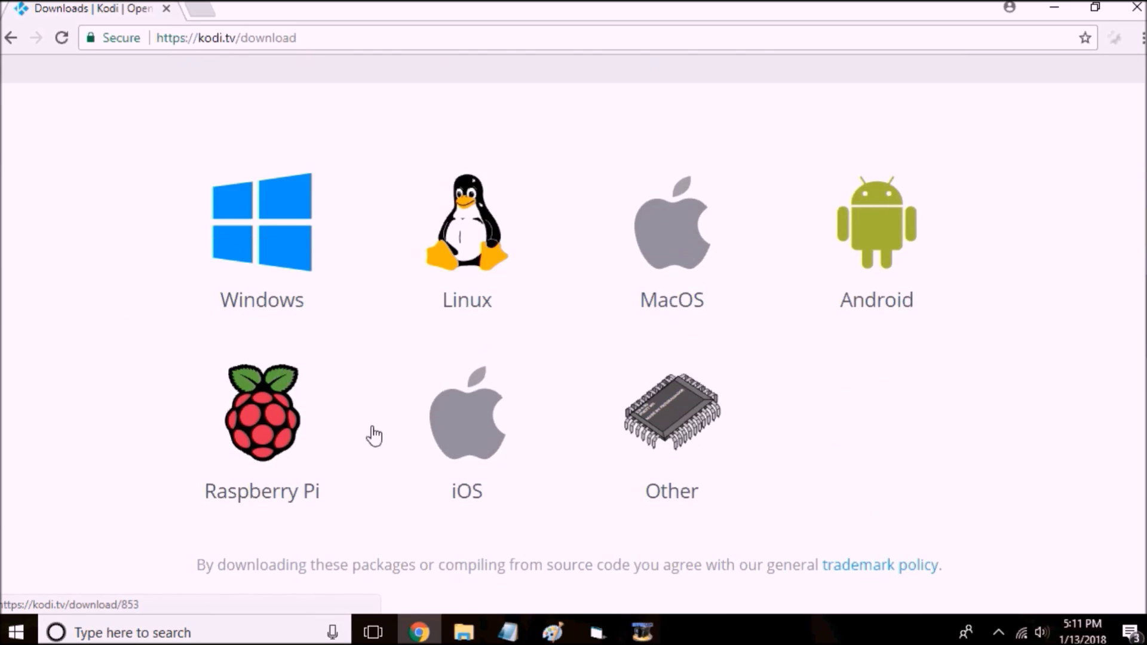
click(274, 257)
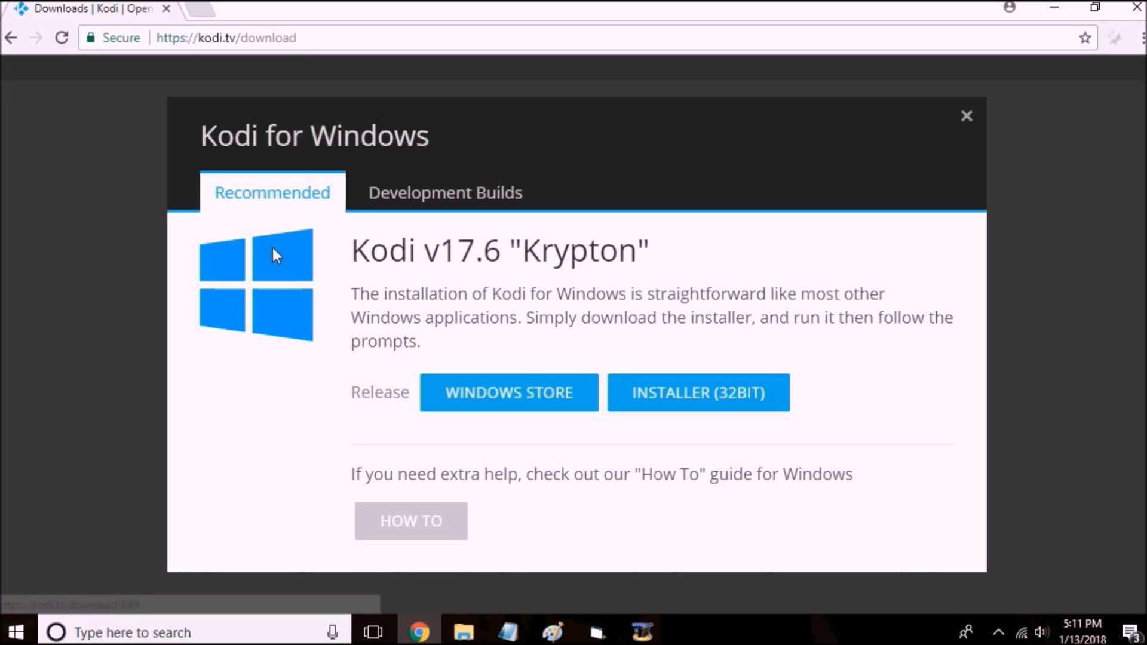
click(692, 405)
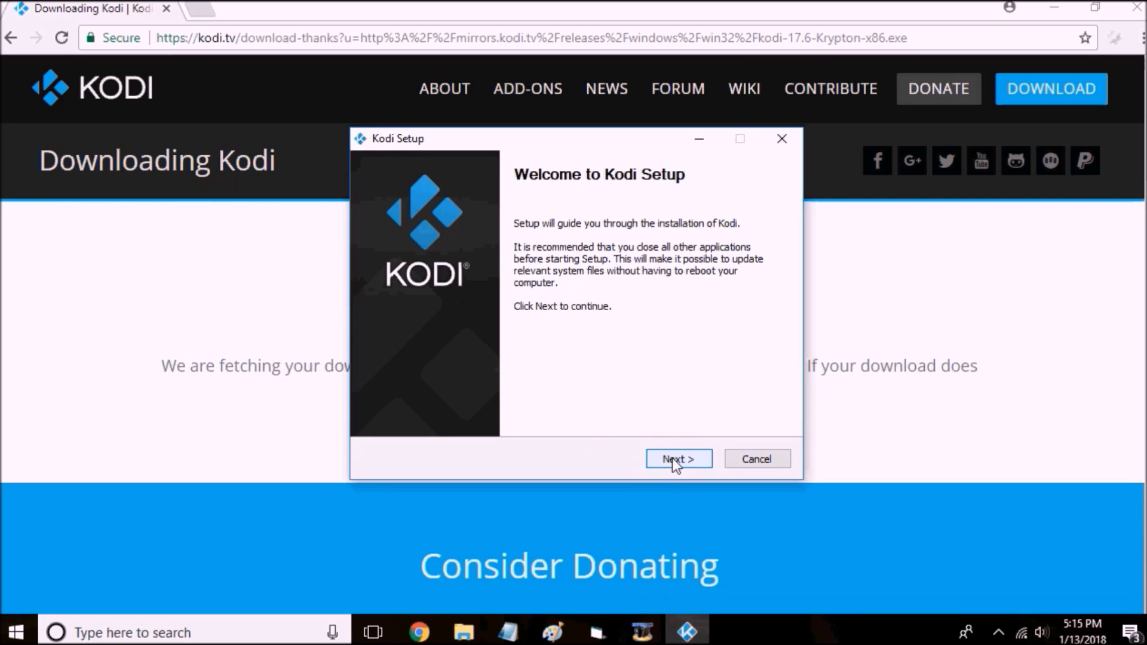
Complete Kodi Setup, accepting the license agreement and using the Full install type
click(672, 458)
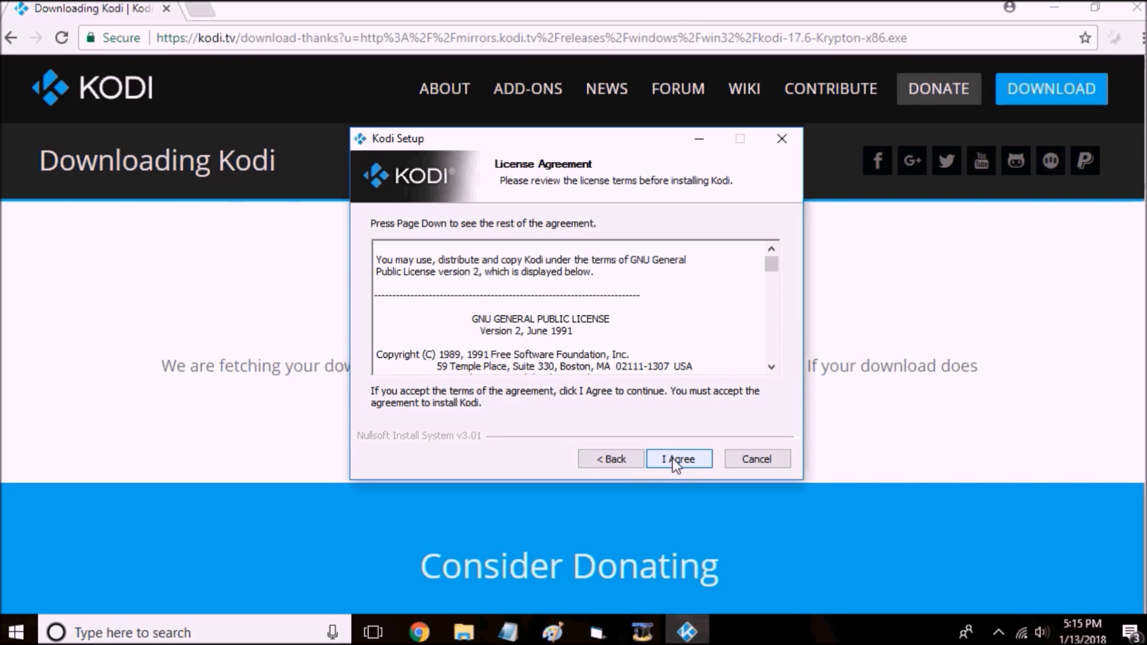
click(672, 457)
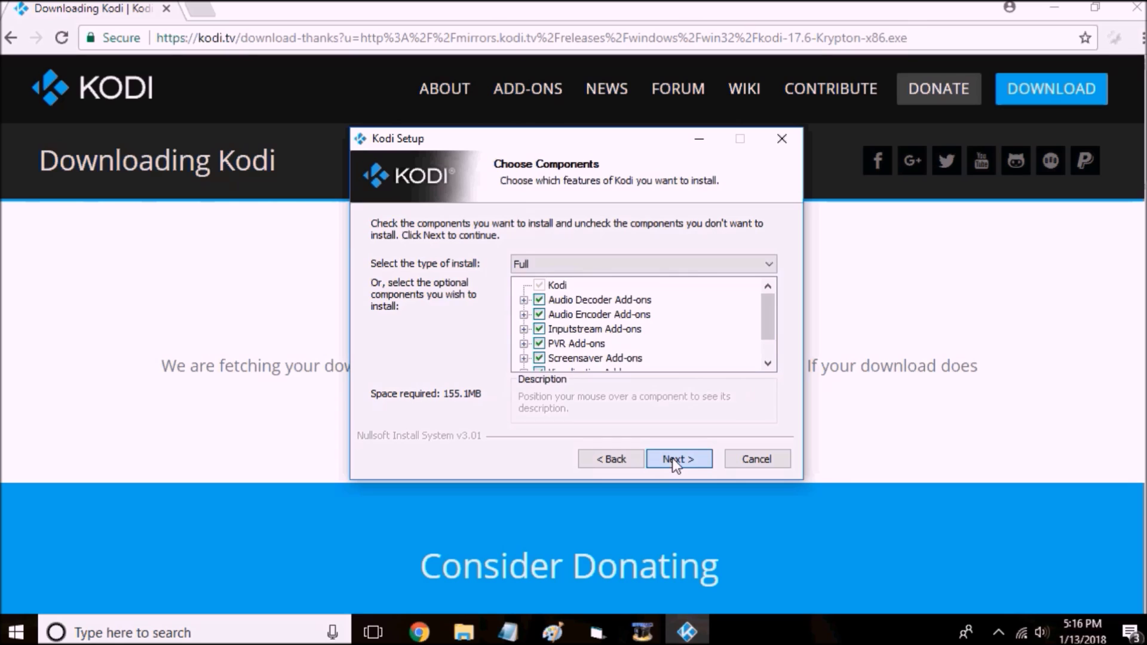
click(672, 457)
click(671, 457)
click(671, 457)
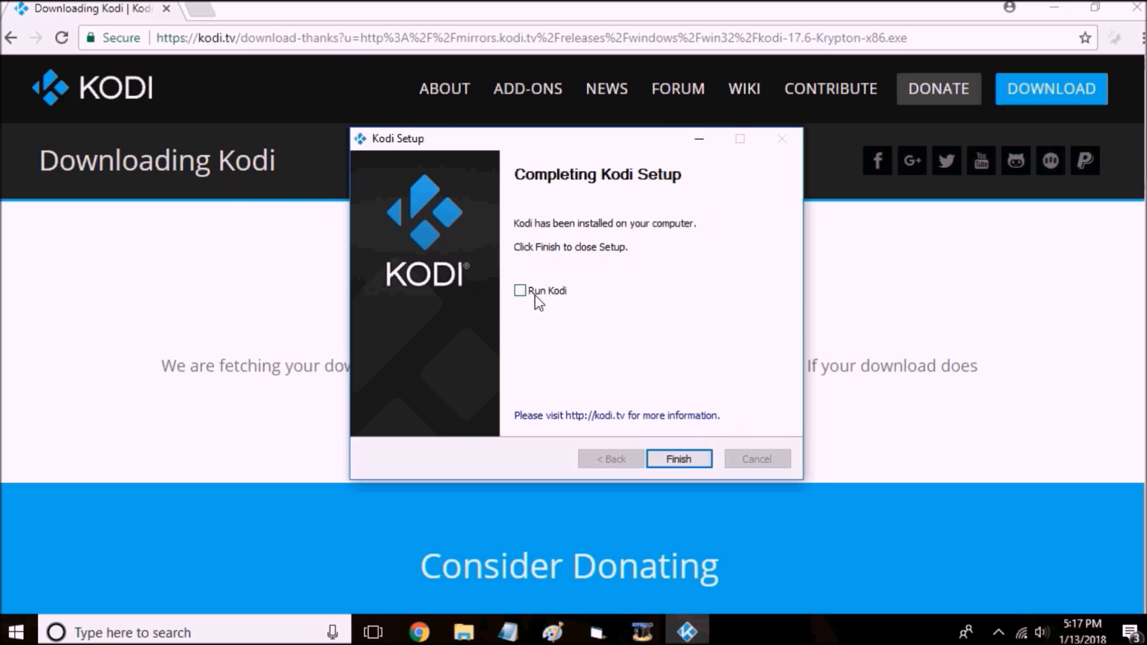
click(689, 455)
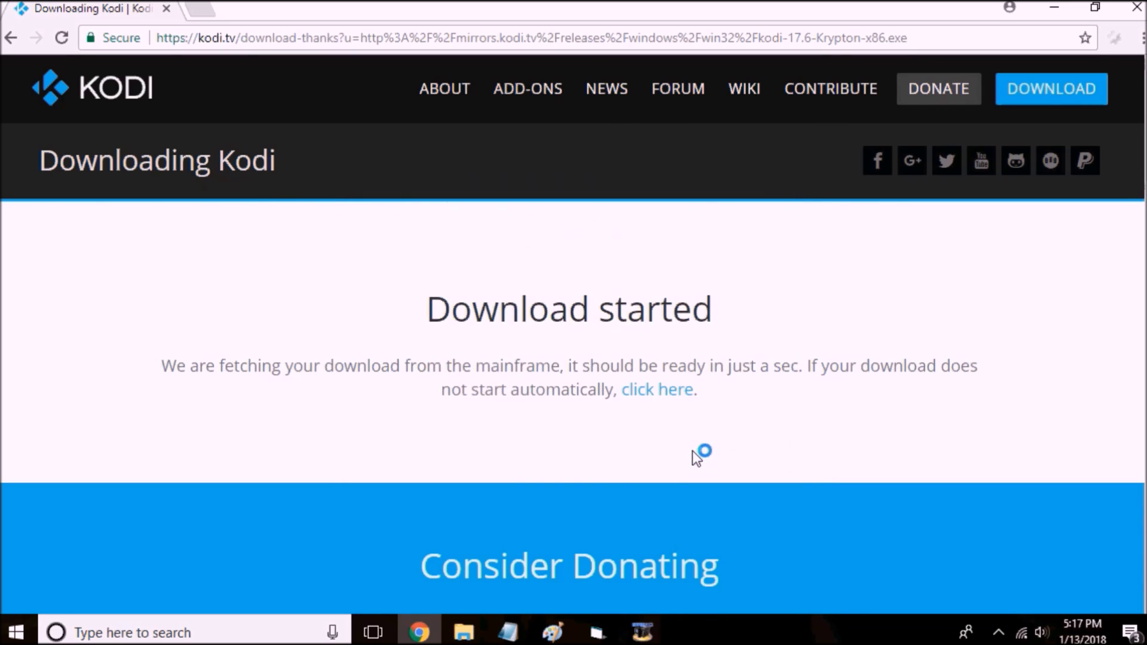